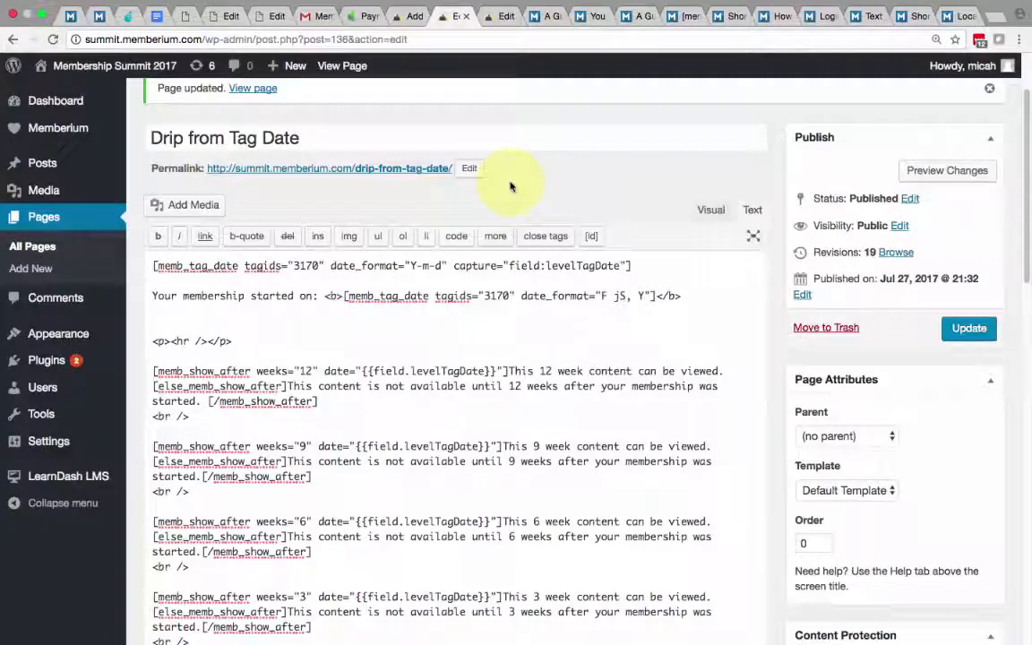
Step: Open Memberium's Custom Shortcodes list in a separate browser tab and switch to it
mouse_move(64, 127)
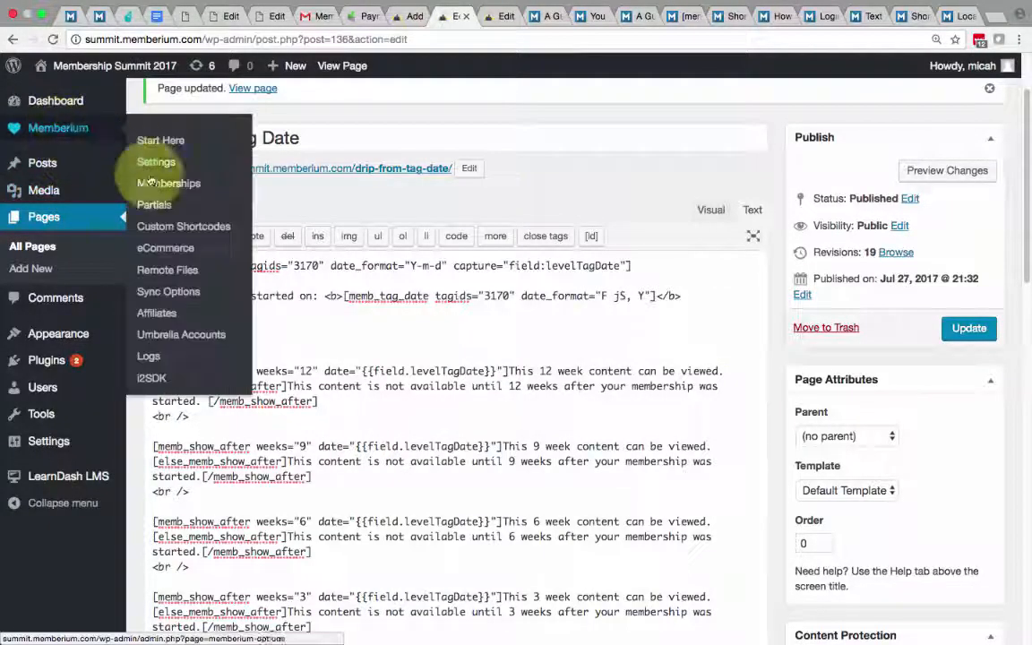
right_click(184, 231)
click(235, 234)
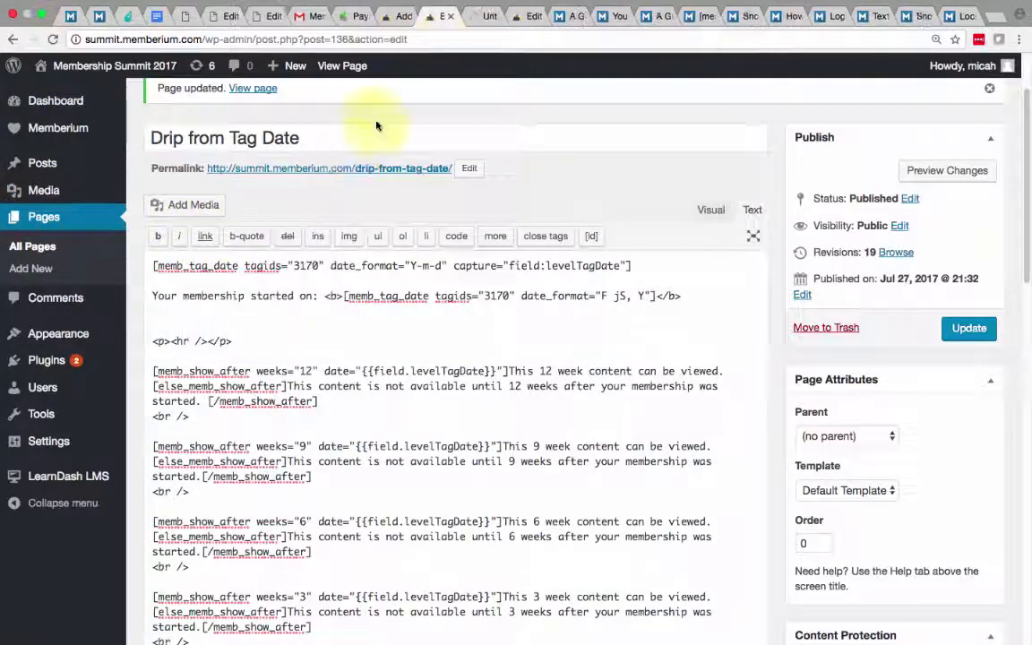
click(473, 17)
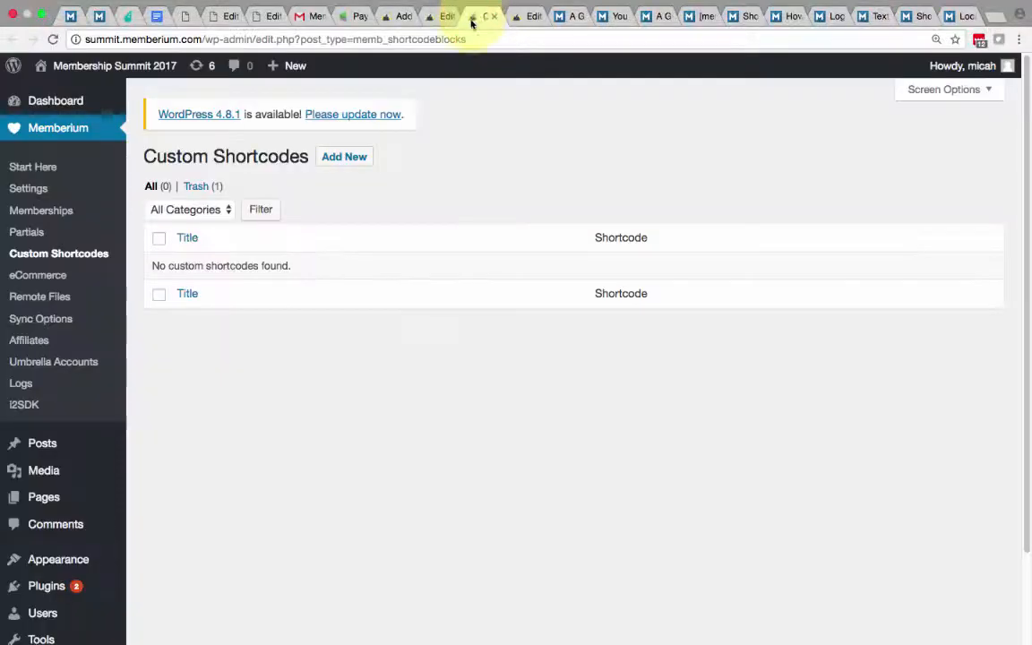
Step: Add a new custom shortcode titled "Smart" and publish it
click(342, 157)
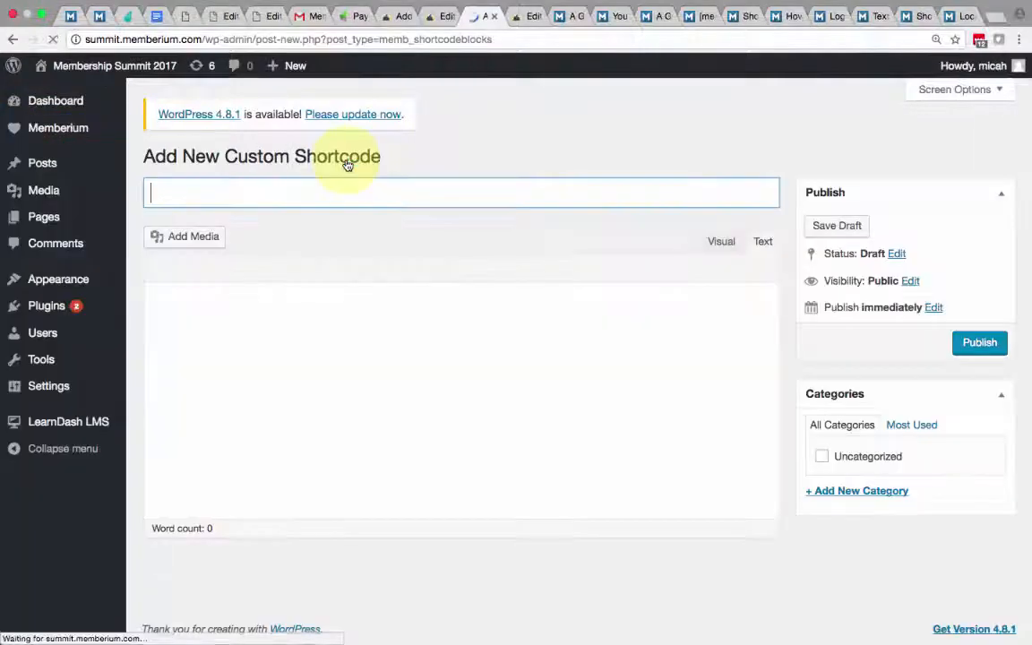
click(313, 190)
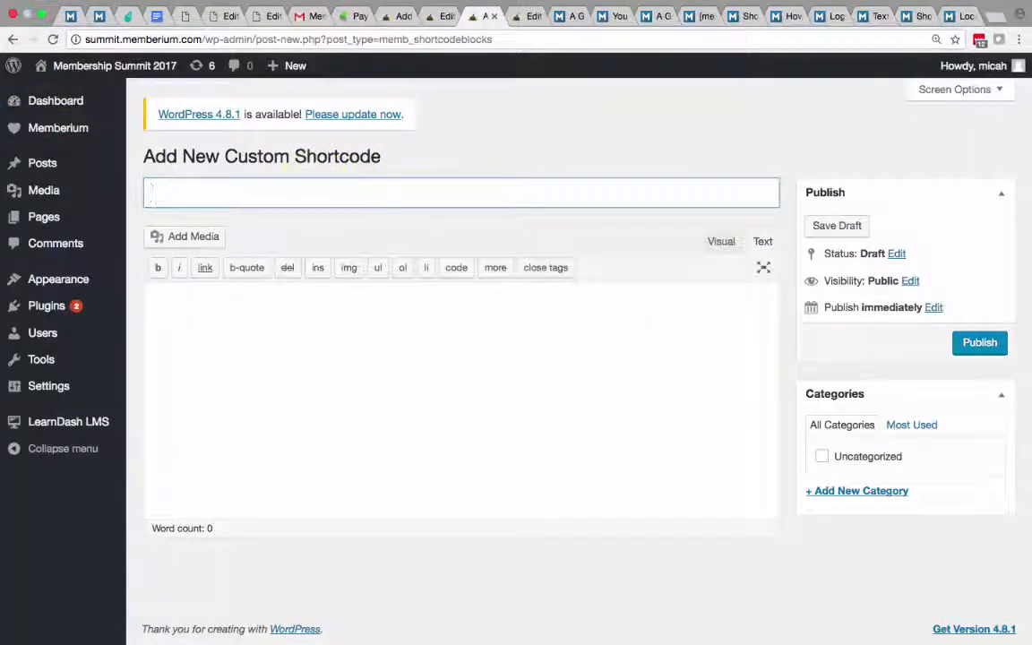
text(Smart)
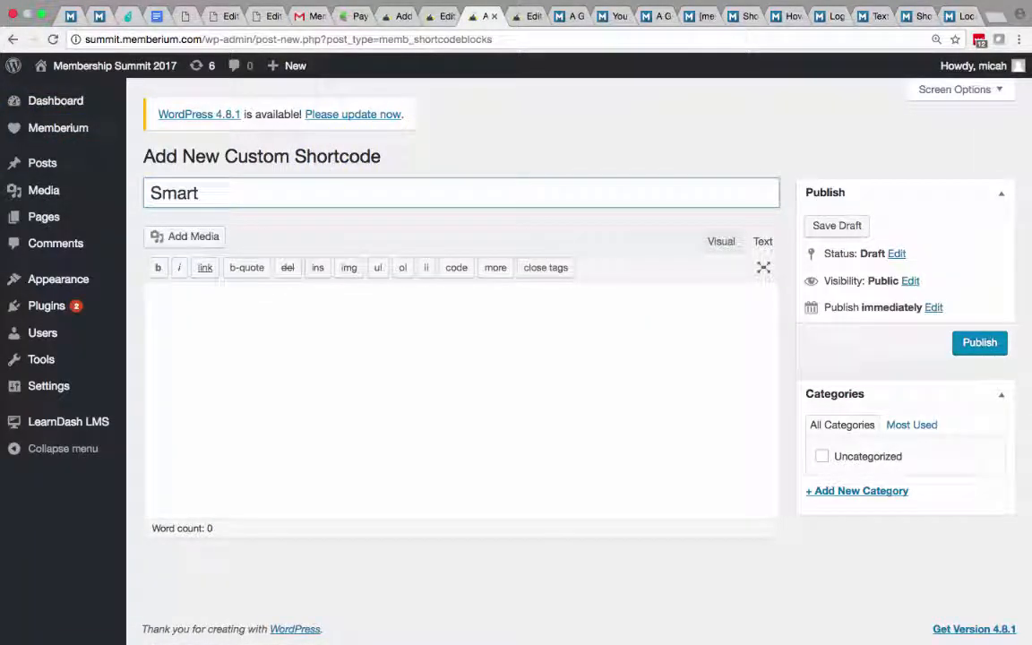
click(976, 343)
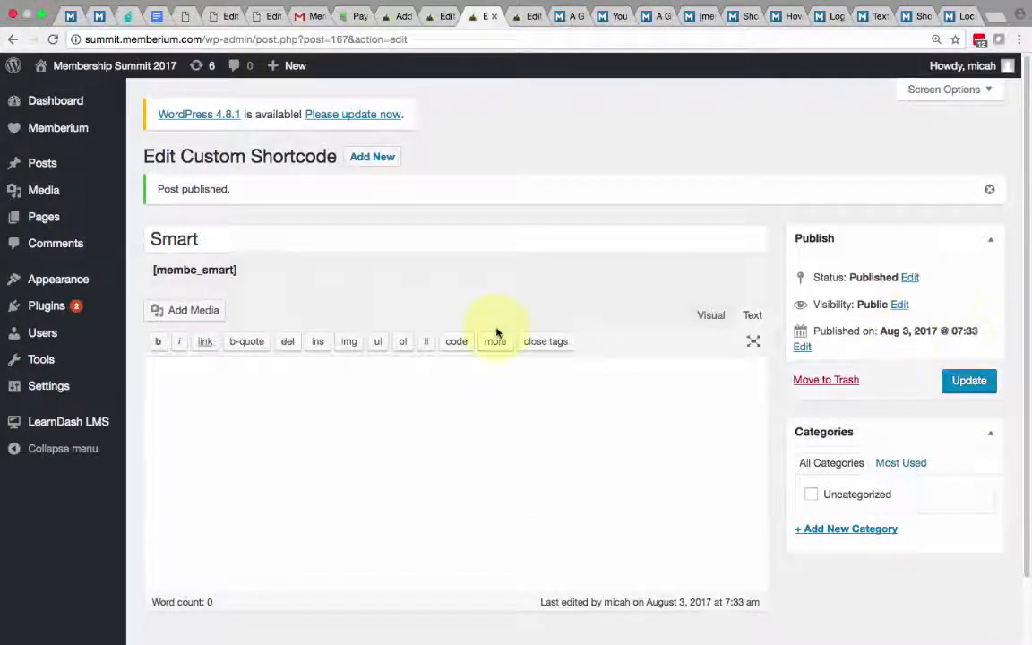
Step: Copy the [membc_smart] tag of the Smart custom shortcode
drag(244, 275, 149, 270)
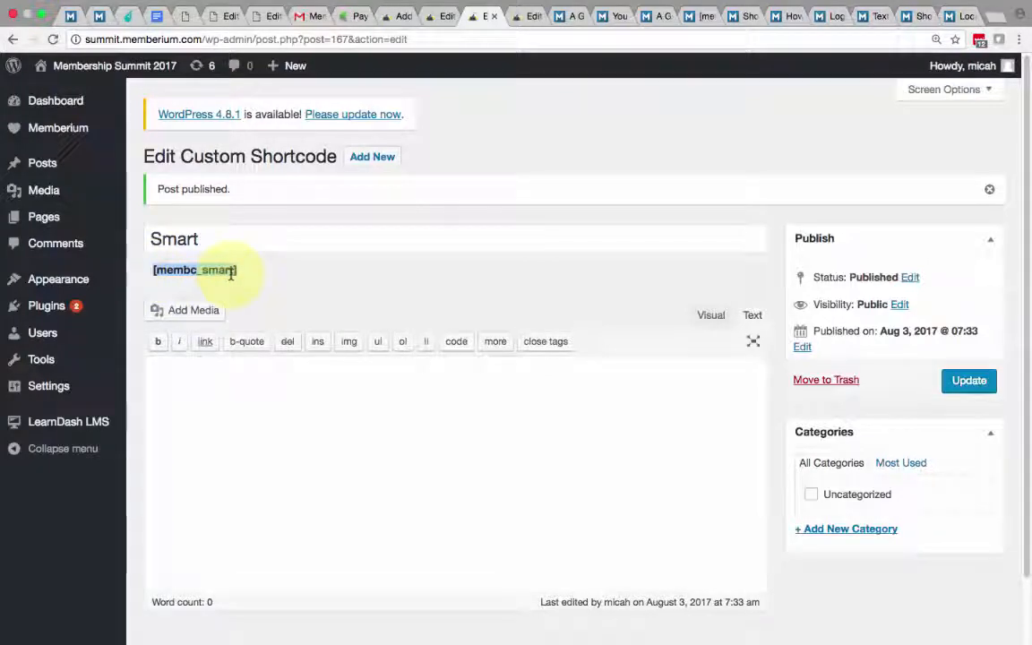
click(192, 269)
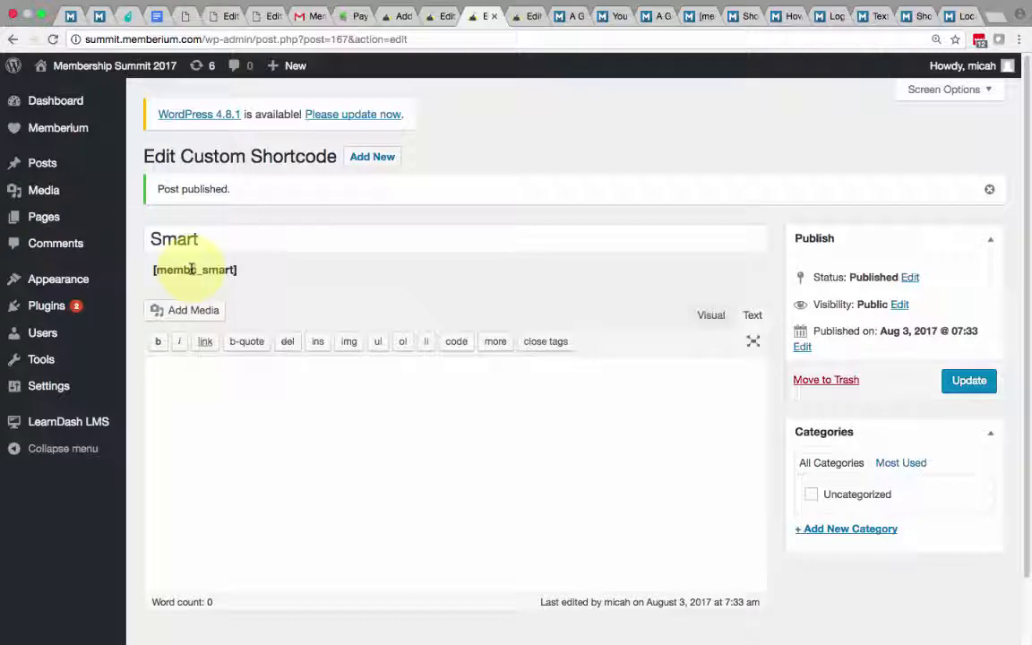
drag(237, 269, 151, 270)
key(super+c)
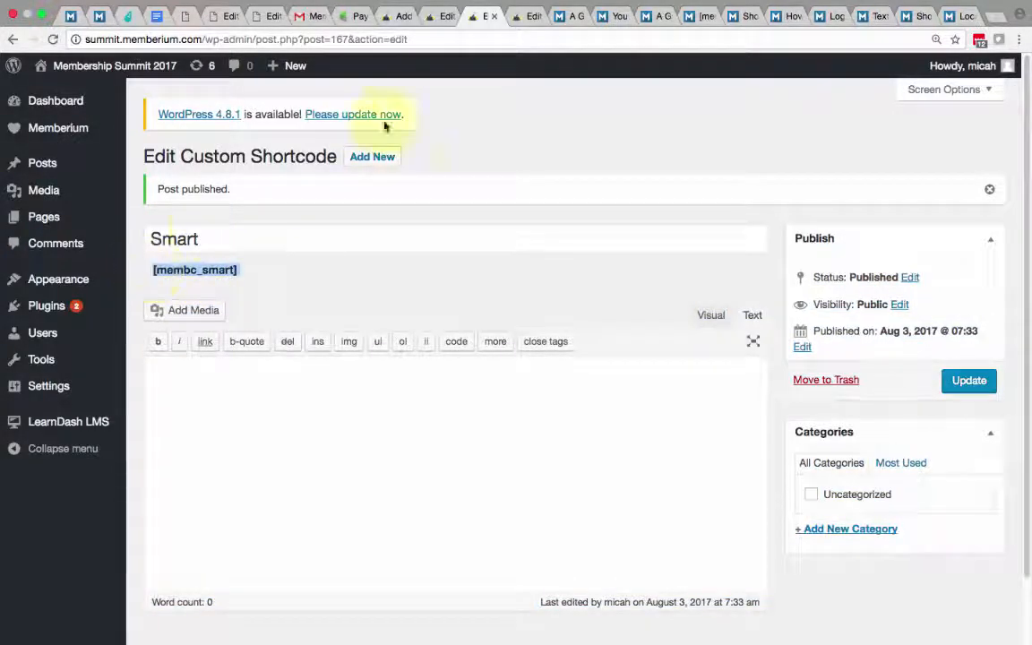
Step: Paste [membc_smart] into the Test page's content without blank lines above it and update the page
click(525, 16)
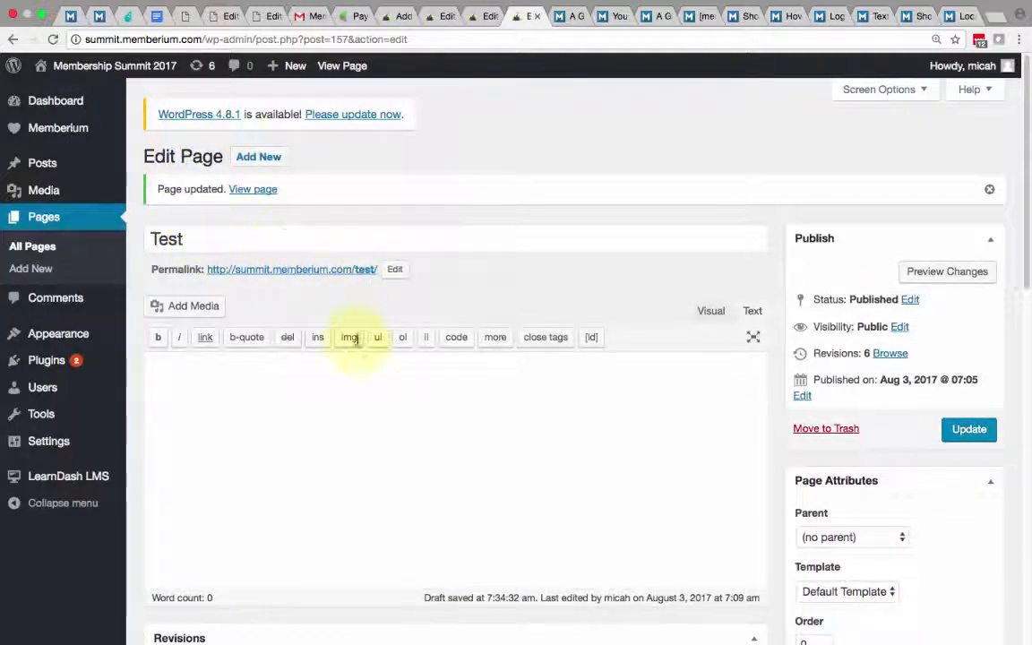
click(311, 397)
key(super+v)
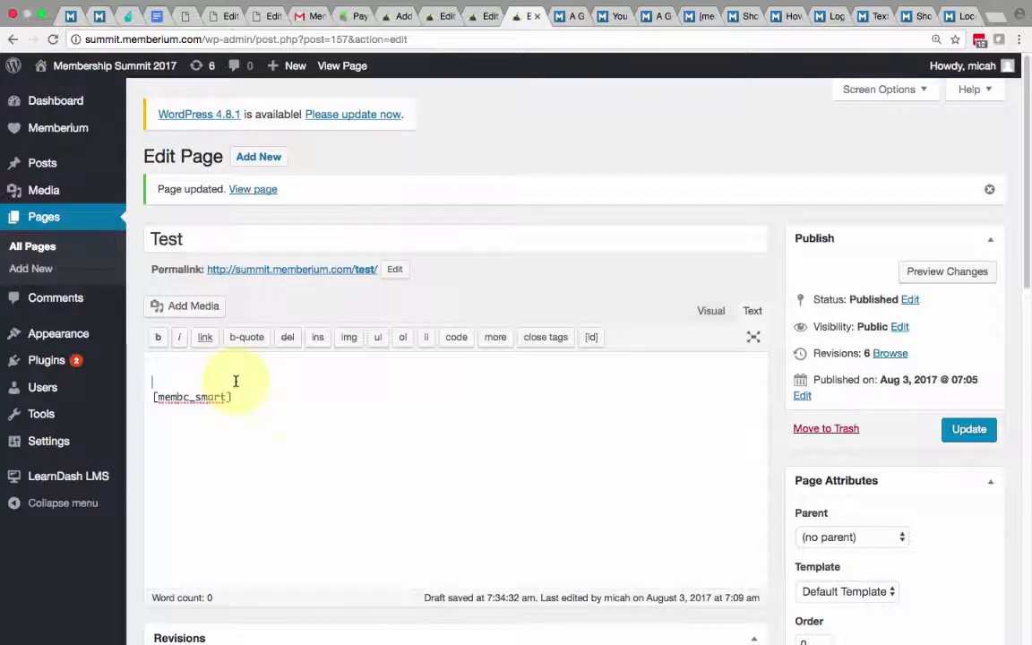
key(Up)
key(Delete)
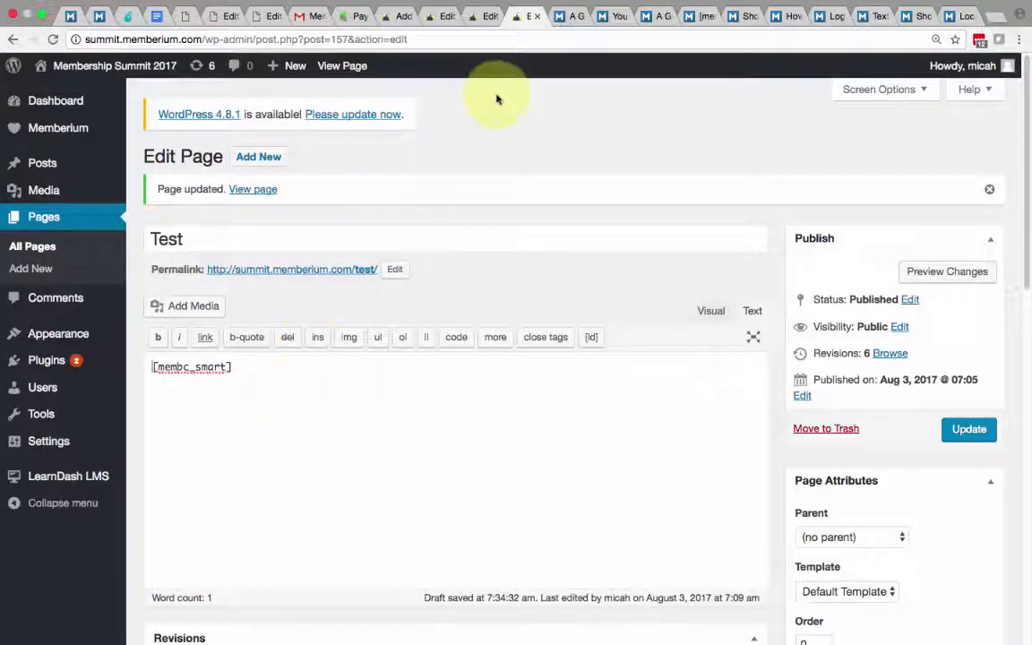
click(475, 16)
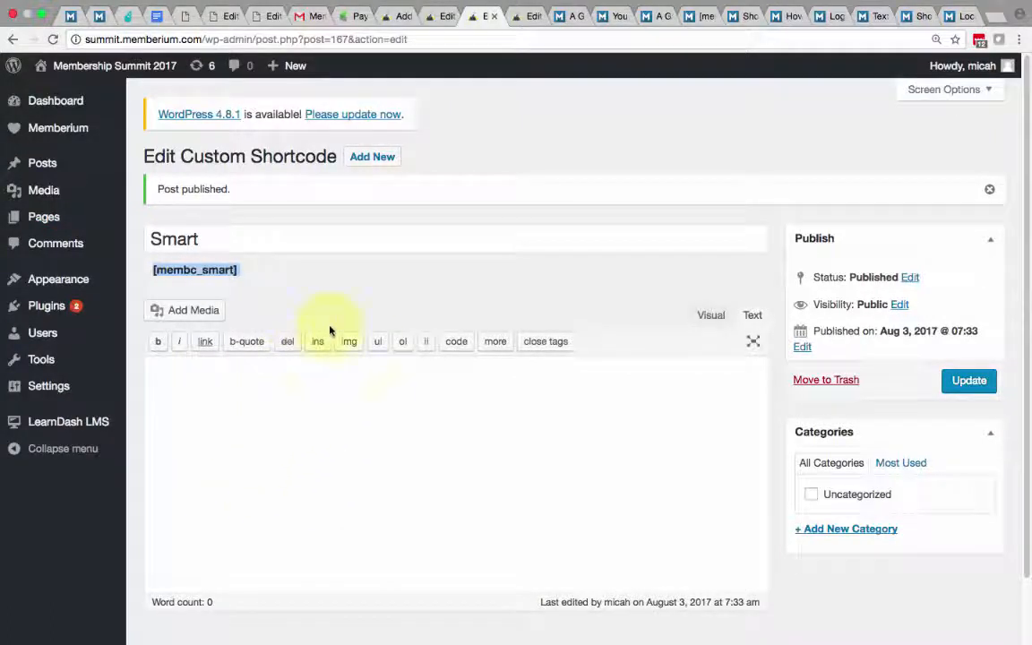
click(525, 17)
click(963, 429)
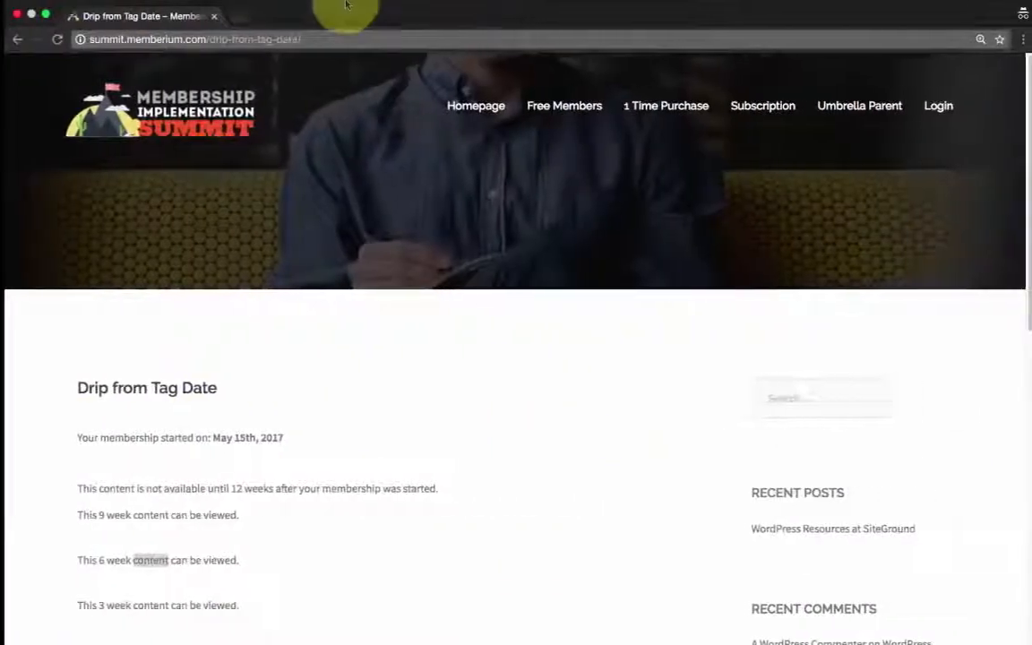
Step: Open the live Test page at summit.memberium.com/test in the private browser window
drag(206, 40, 433, 40)
text(t)
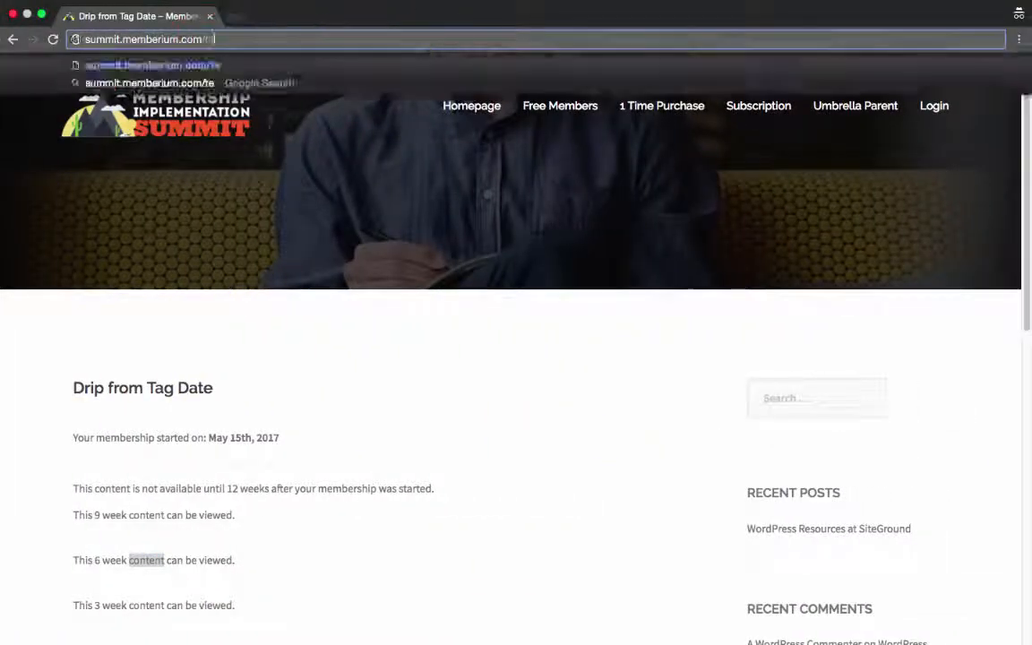
key(Return)
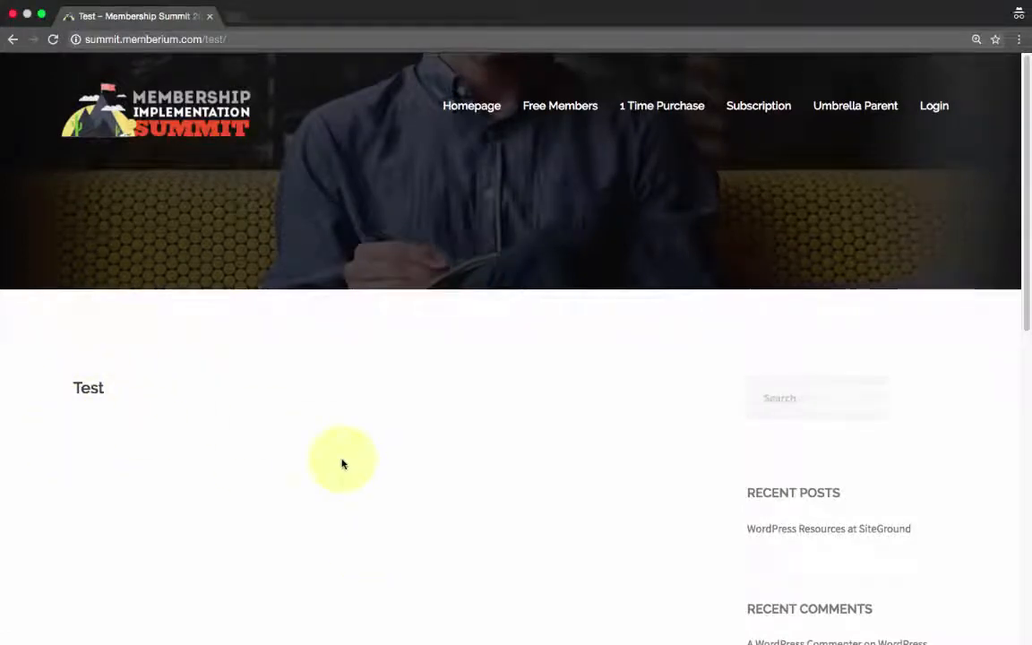
Step: Enter "Content goes here!" as the Smart shortcode's content and update the shortcode
key(ctrl+Left)
click(478, 18)
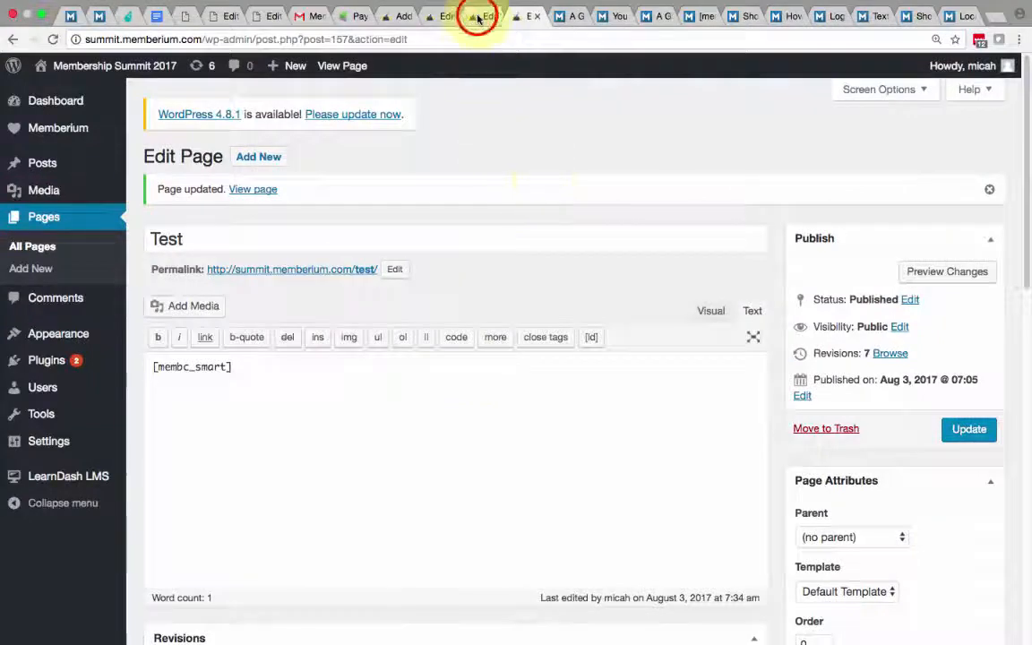
text(ntent )
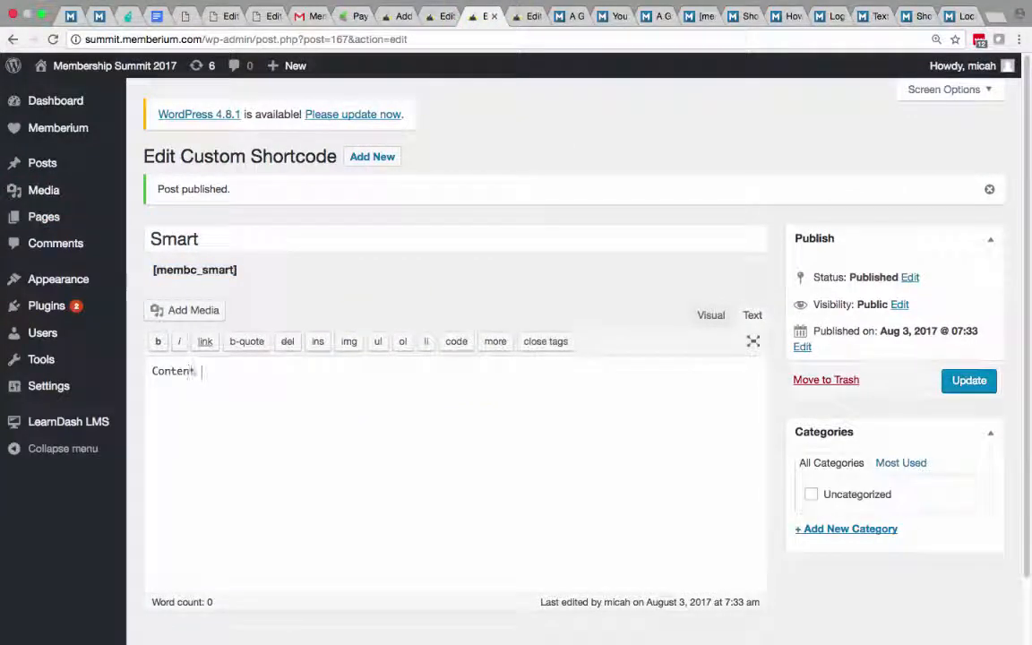
text(goes here!)
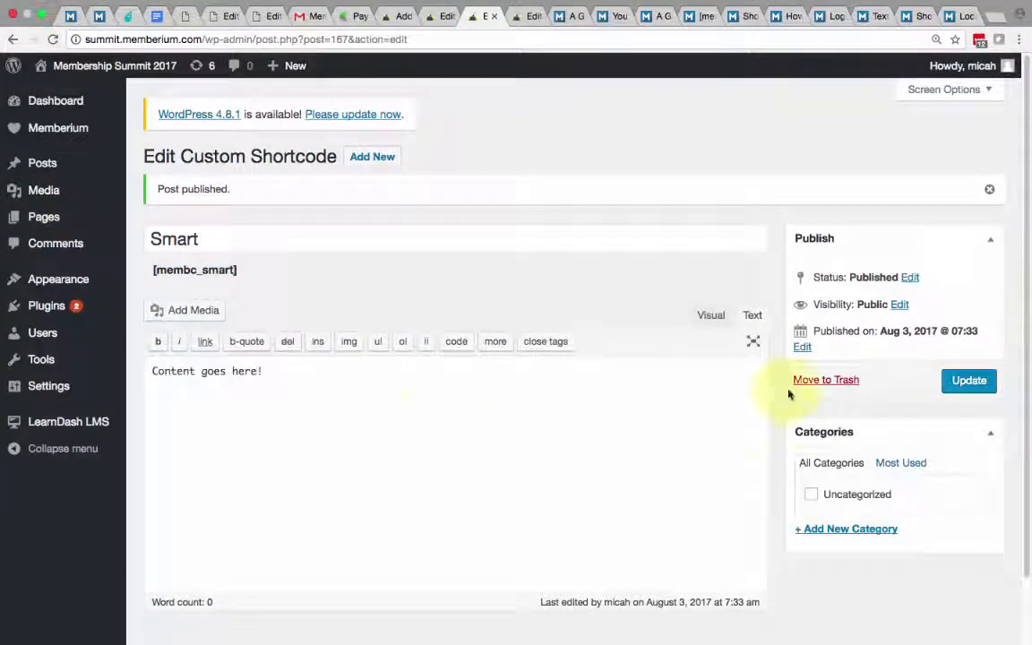
click(975, 380)
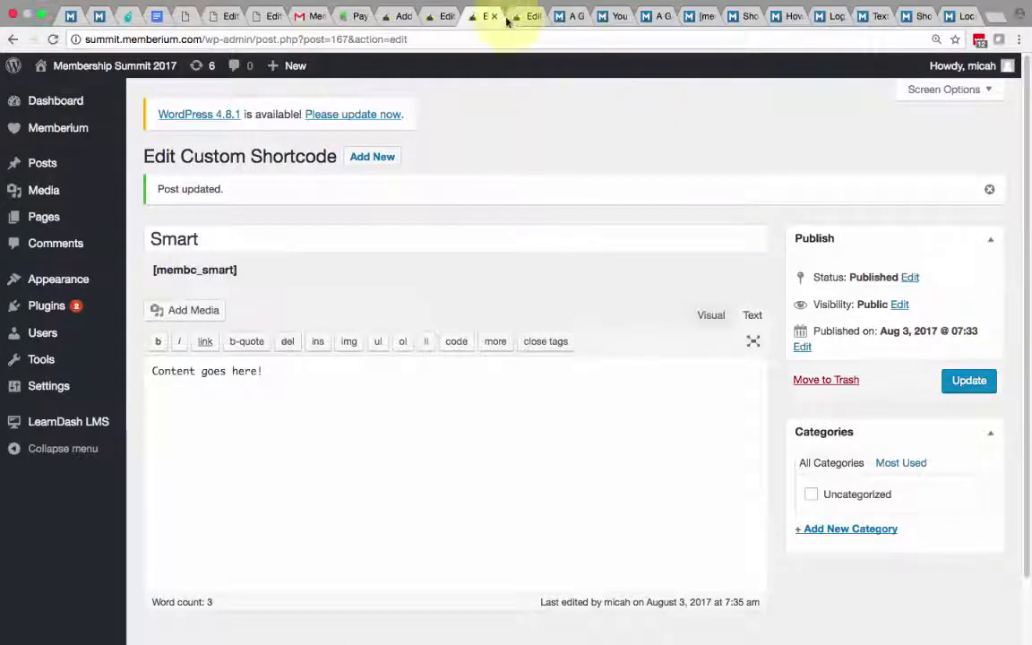
Step: Reload the live Test page to check the output of the Smart shortcode
key(ctrl+Right)
click(317, 44)
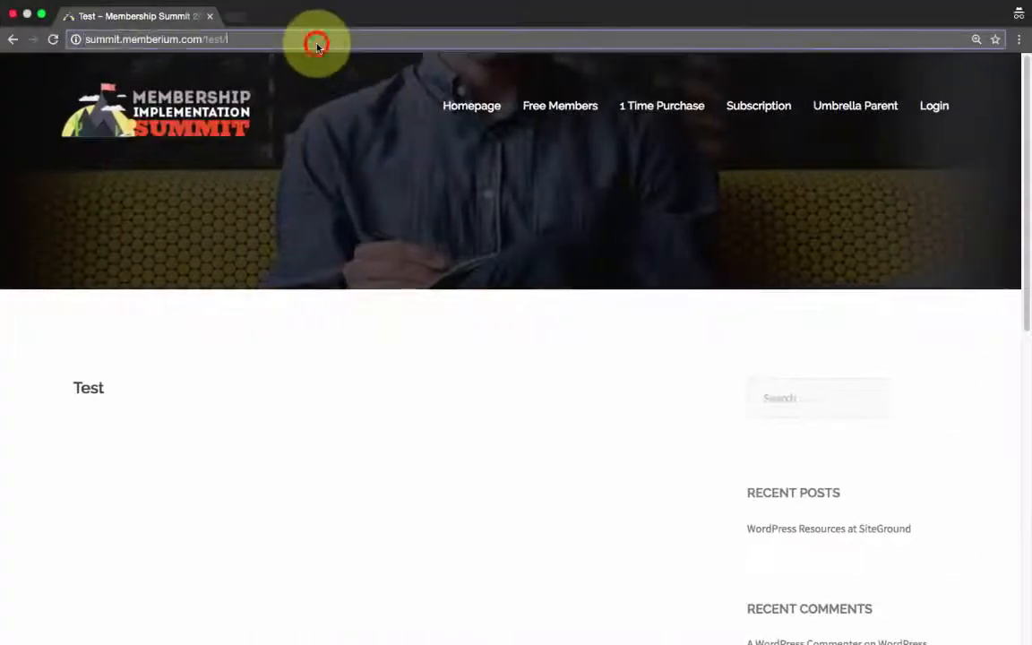
key(Return)
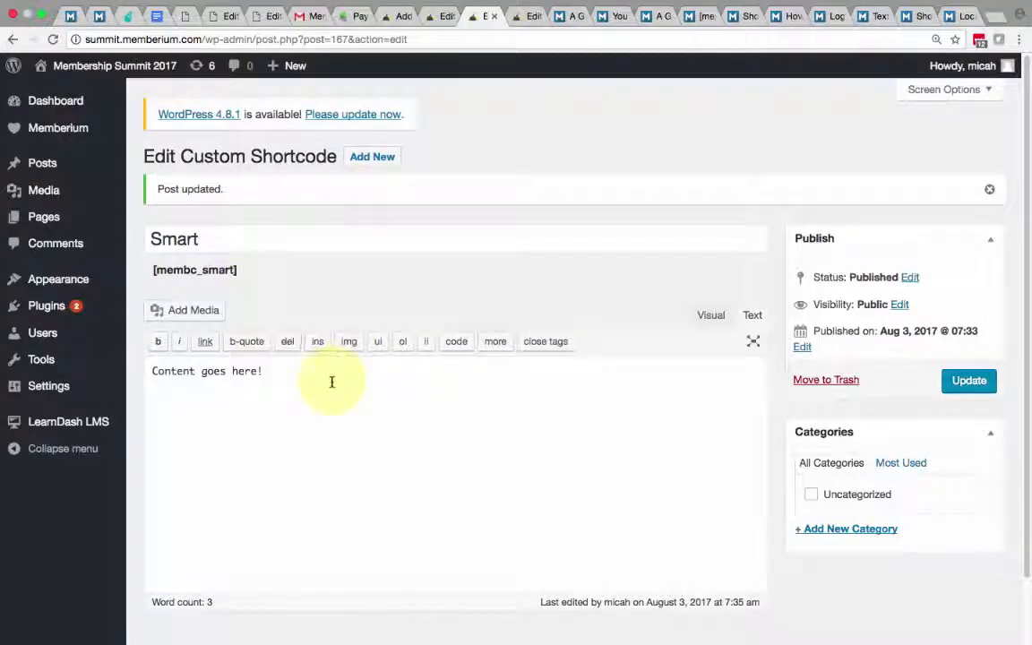
Step: Add the placeholder {{atts:color}} below "Content goes here!" in the Smart shortcode, separated by a blank line
click(331, 378)
key(Return)
key(Return)
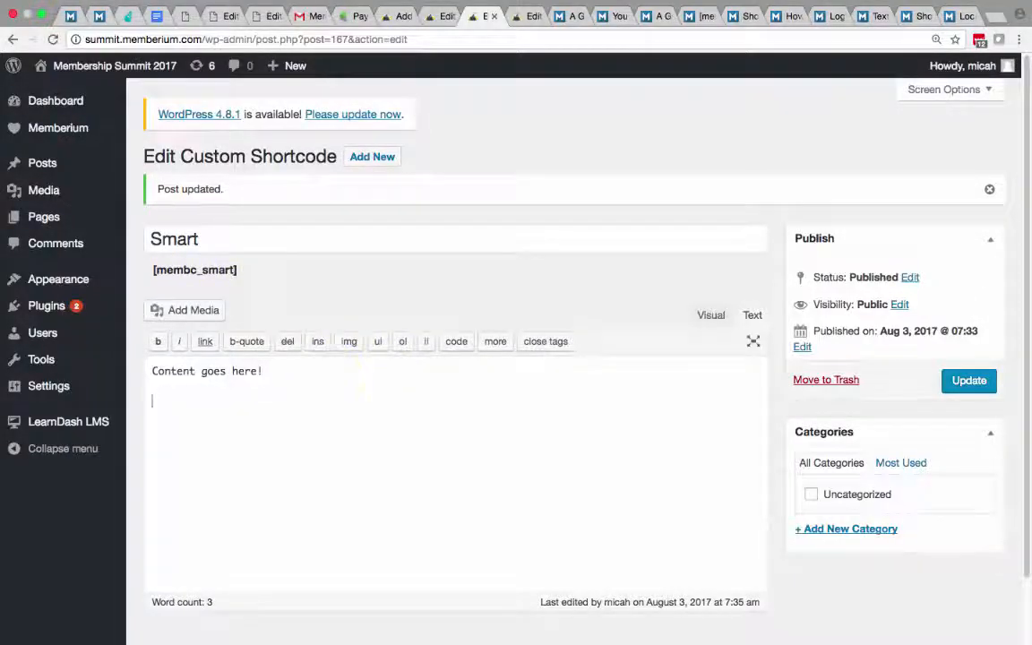
text({{atts:color)
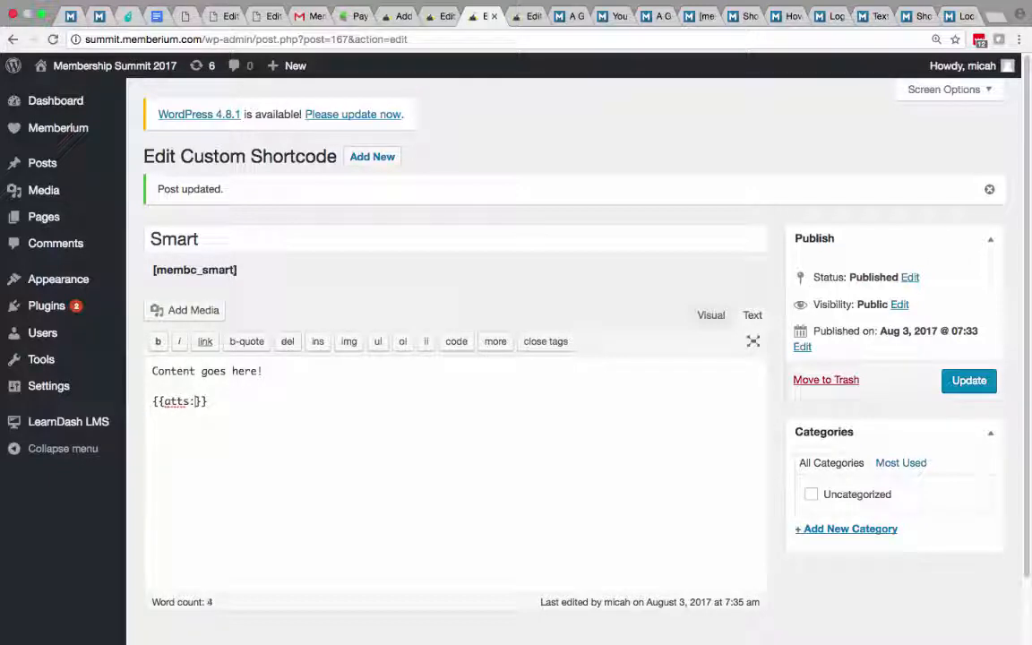
click(295, 401)
Step: Duplicate the {{atts:color}} placeholder below the first one, leaving a blank line between them
drag(259, 406, 148, 403)
key(ctrl+c)
click(266, 399)
key(Return)
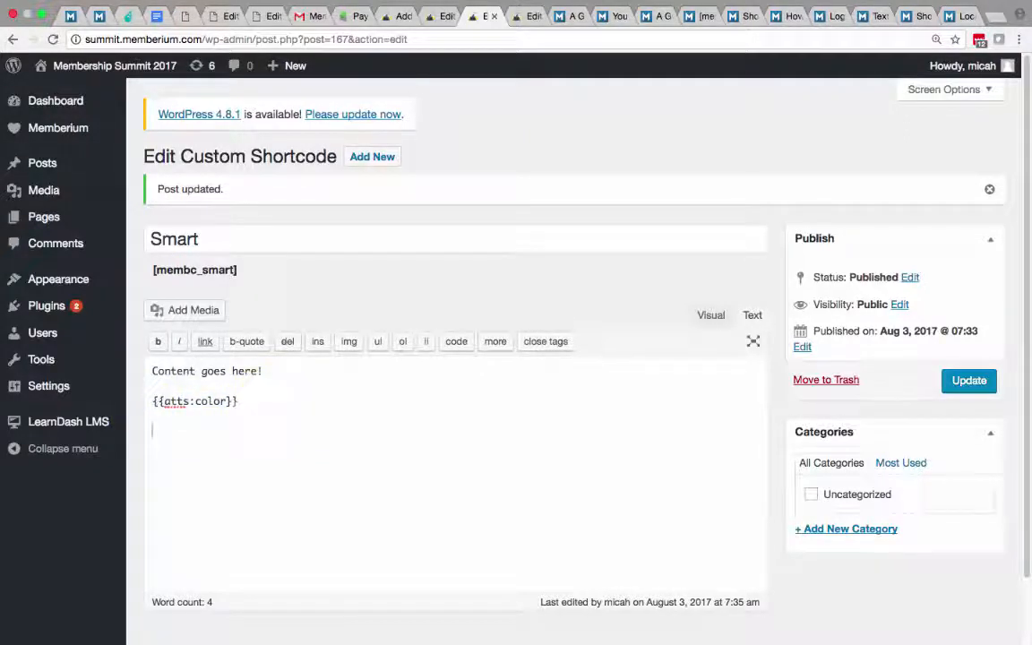
key(ctrl+v)
Step: Label the first placeholder "Color:" and the second one "Size:"
click(153, 401)
text(Col)
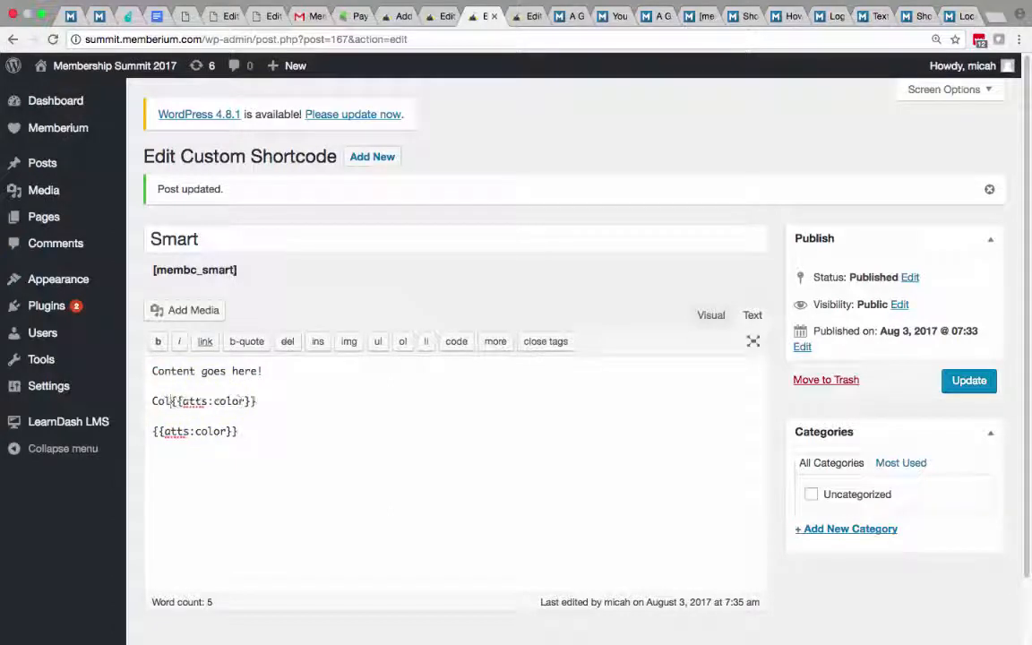
text(or:)
click(145, 431)
text(Si)
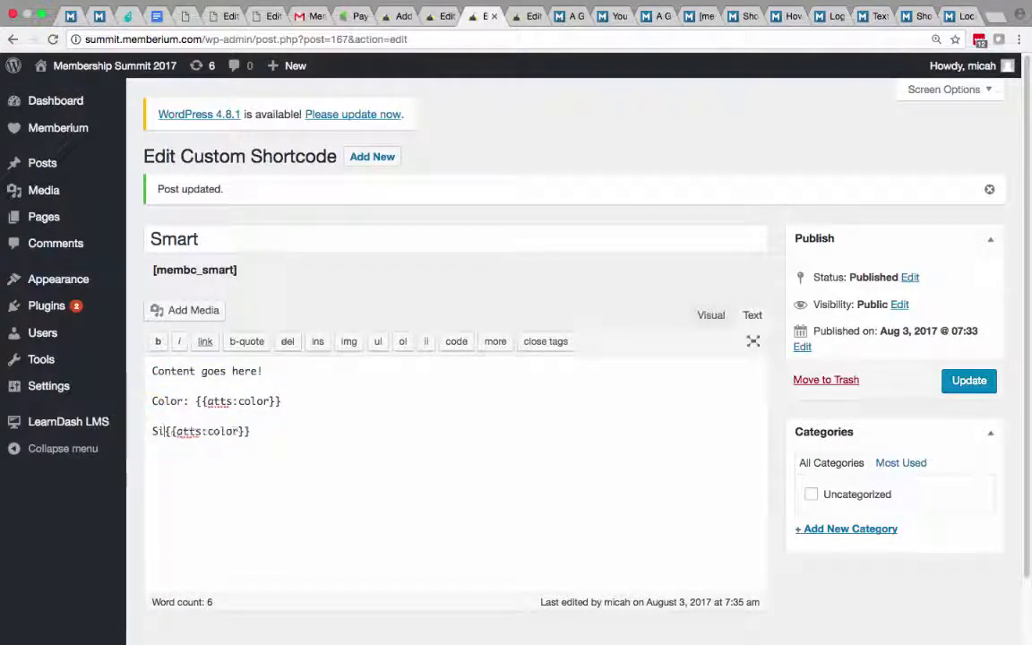
text(ze:)
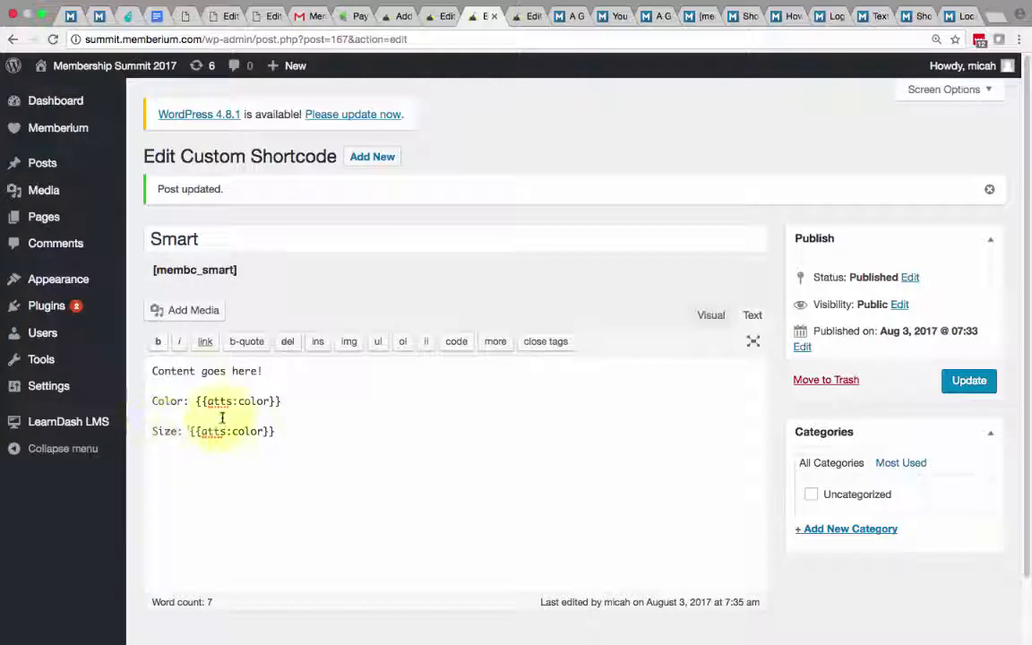
Step: Change the placeholder on the Size line to {{atts:size}}
double_click(247, 433)
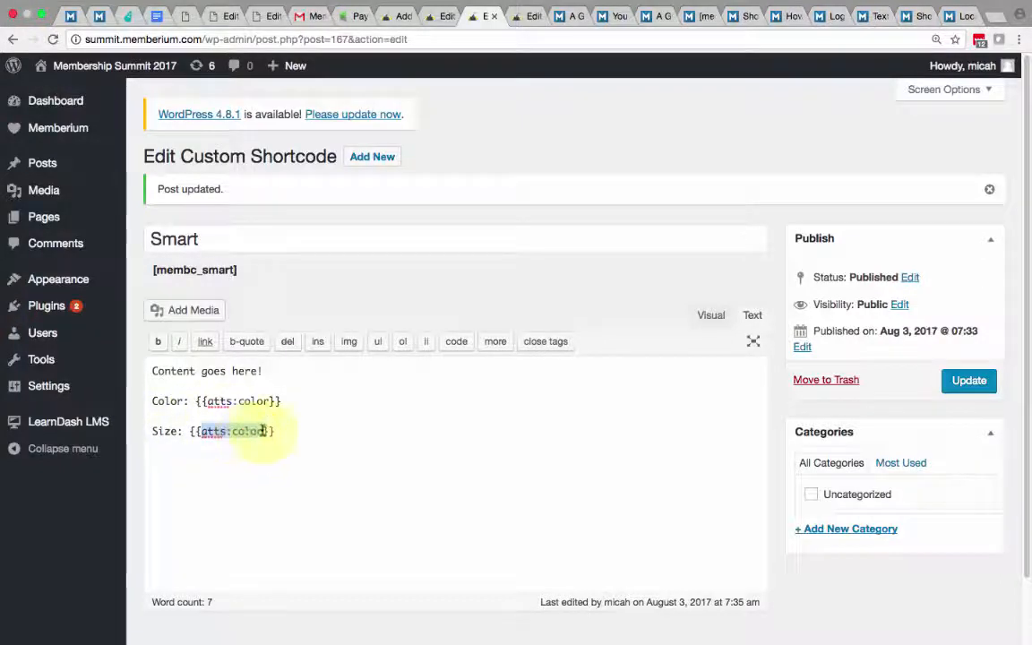
click(262, 431)
key(BackSpace)
key(BackSpace)
key(BackSpace)
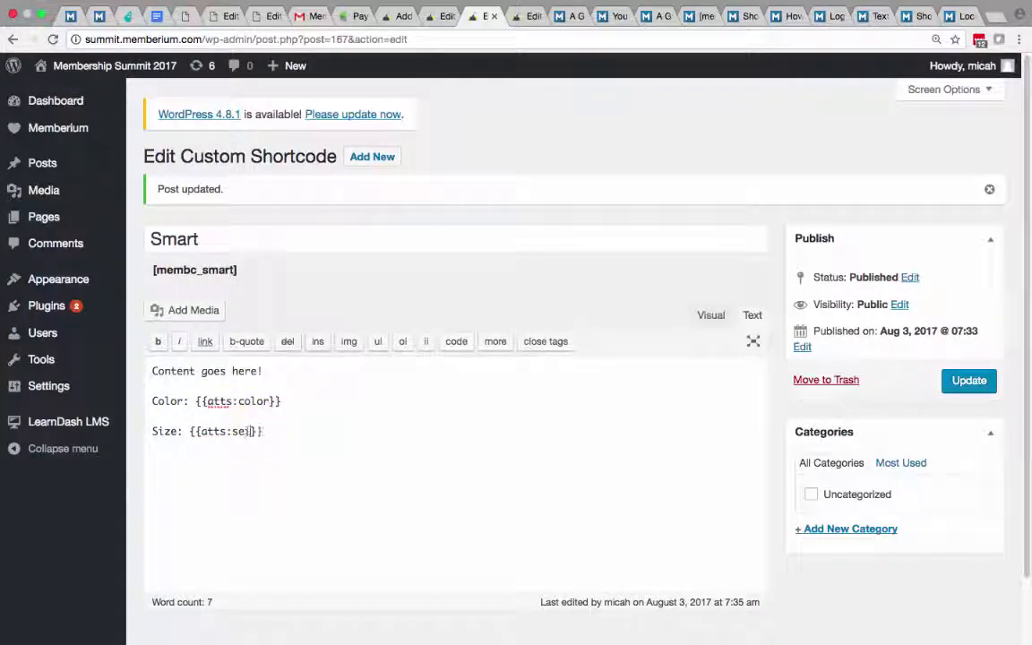
text(size)
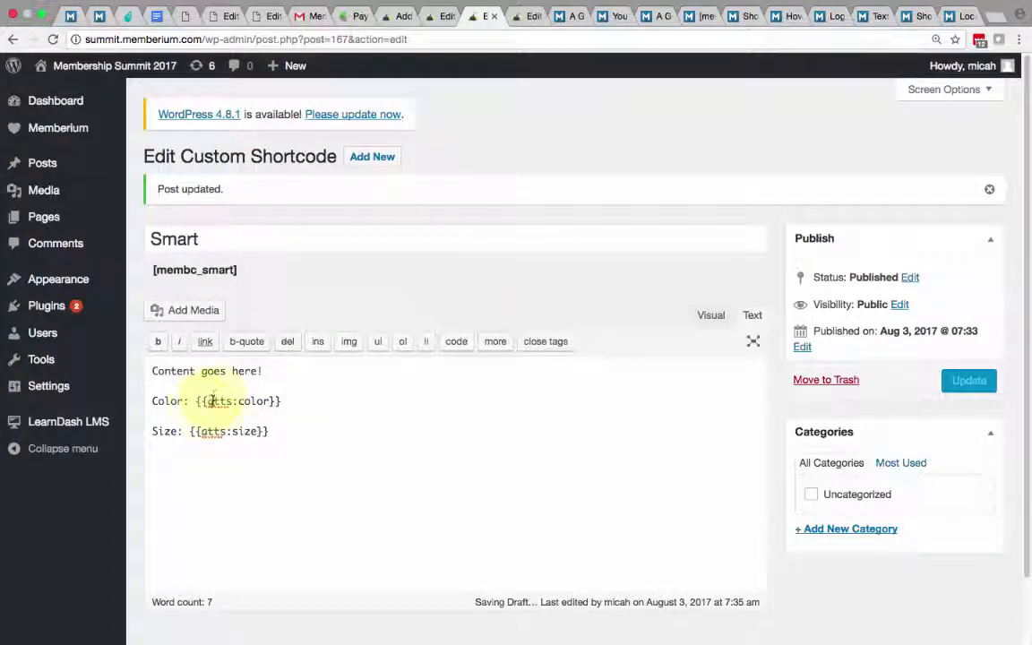
Step: Update the Smart shortcode and reload the live Test page to check its color and size lines
drag(197, 400, 190, 434)
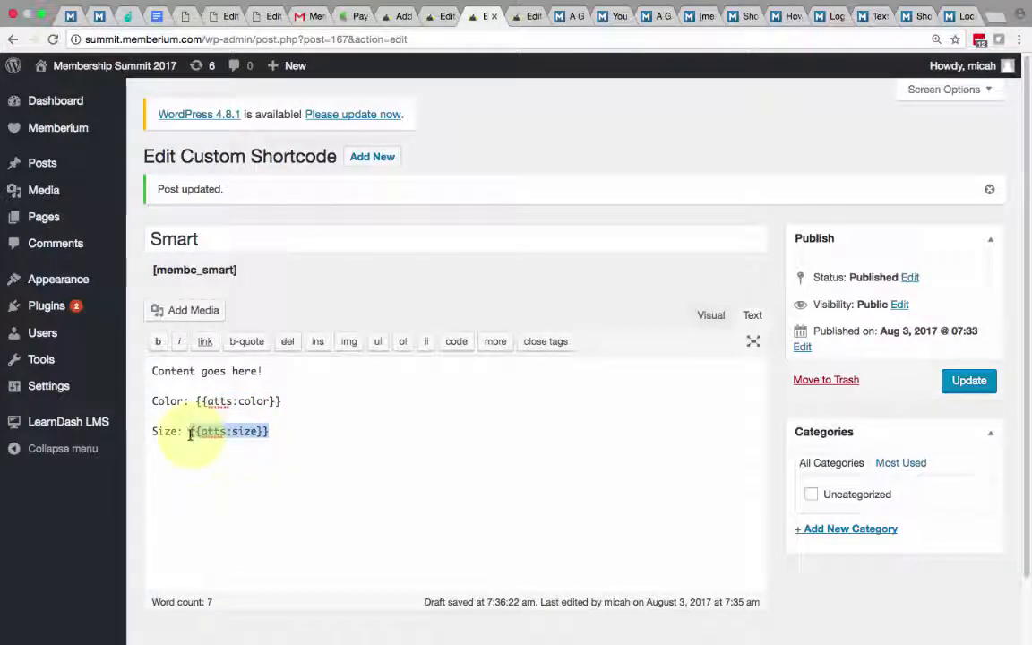
click(965, 380)
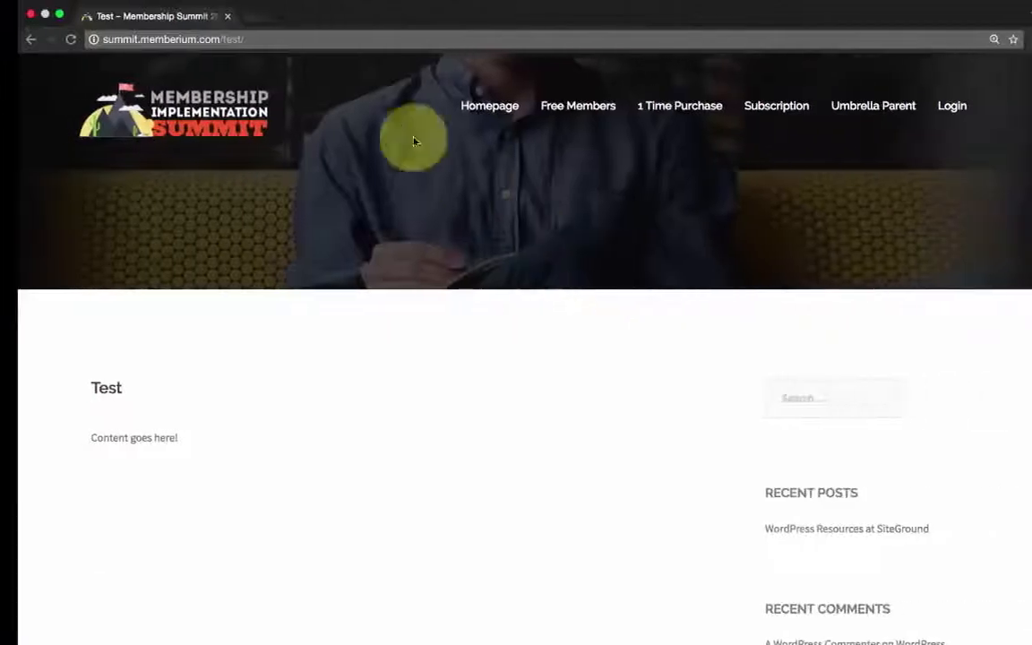
click(267, 39)
key(Return)
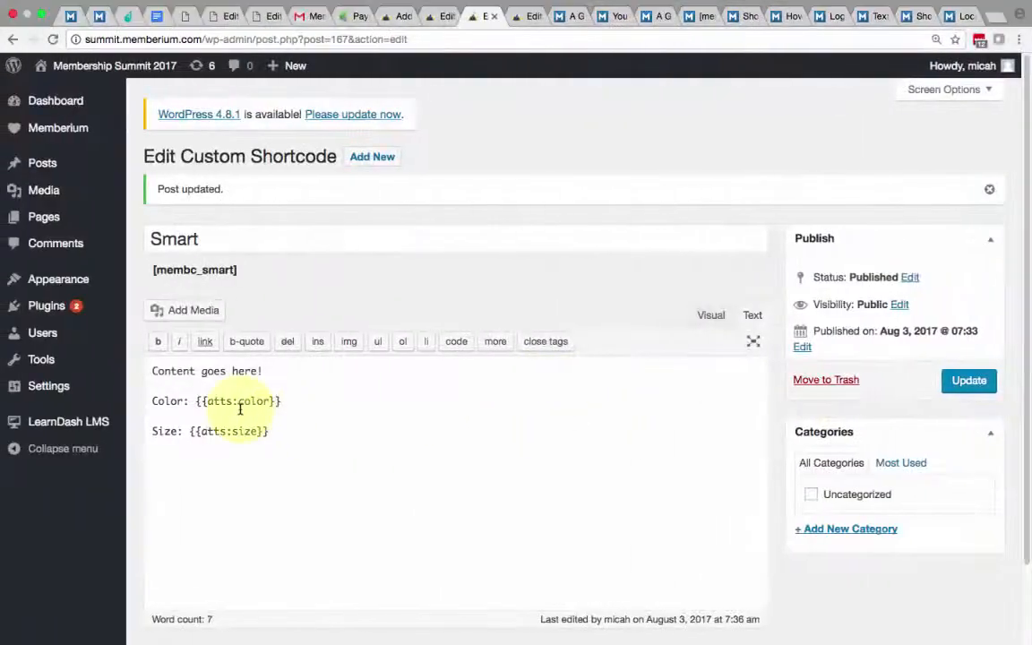
Step: Insert a <br /> tag on each of the two blank lines above and below the Color line
click(184, 415)
text(<br />)
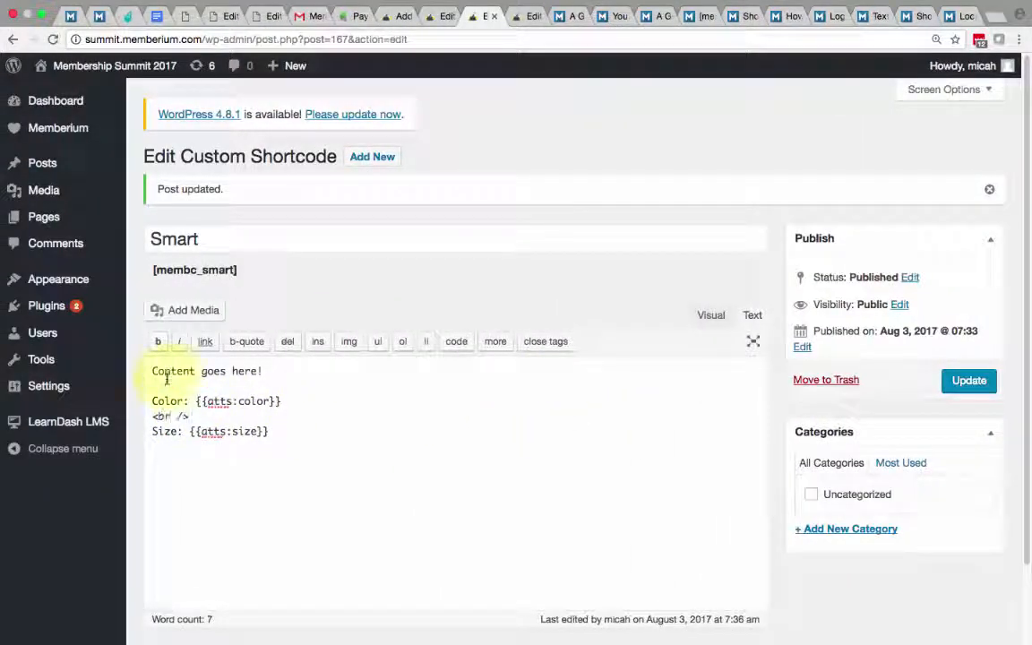
click(166, 381)
text(<br />)
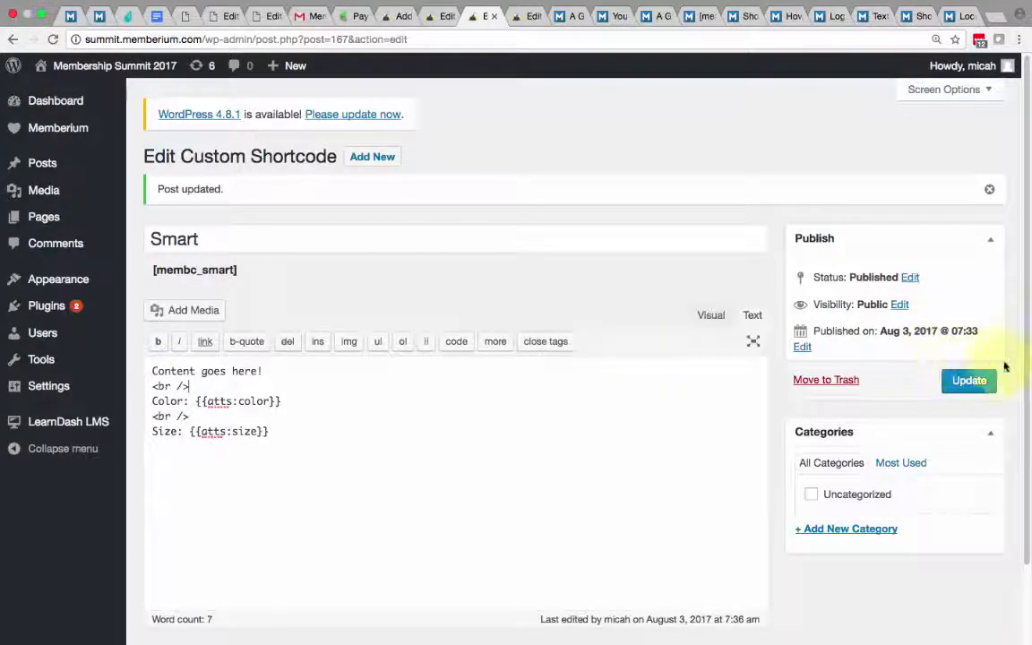
Step: Update the Smart shortcode and reload the live Test page to check the line breaks
click(970, 379)
key(ctrl+Right)
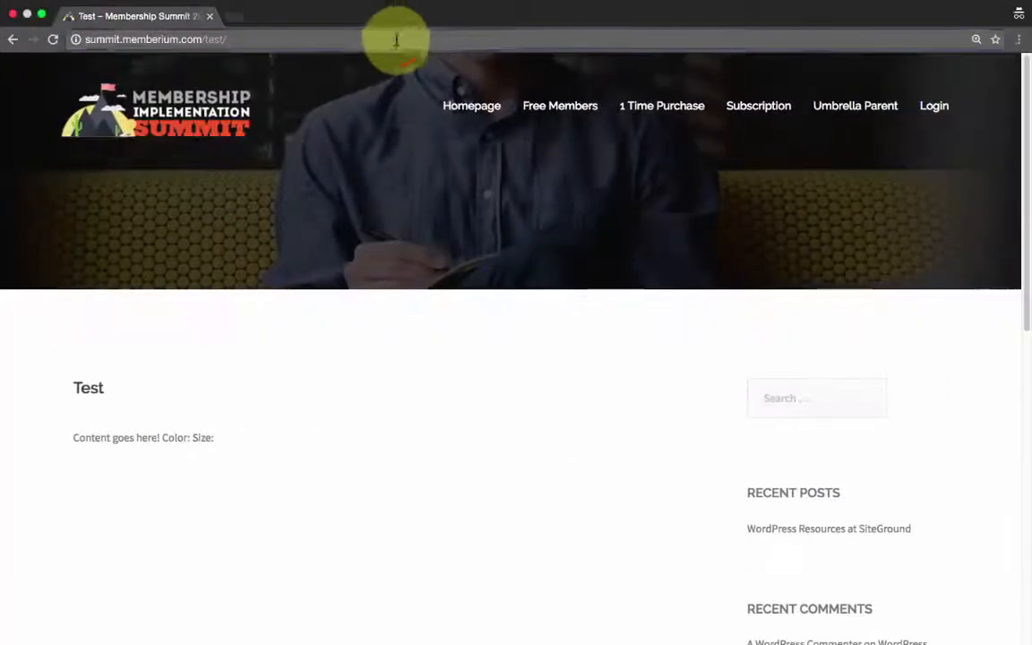
click(397, 39)
key(Return)
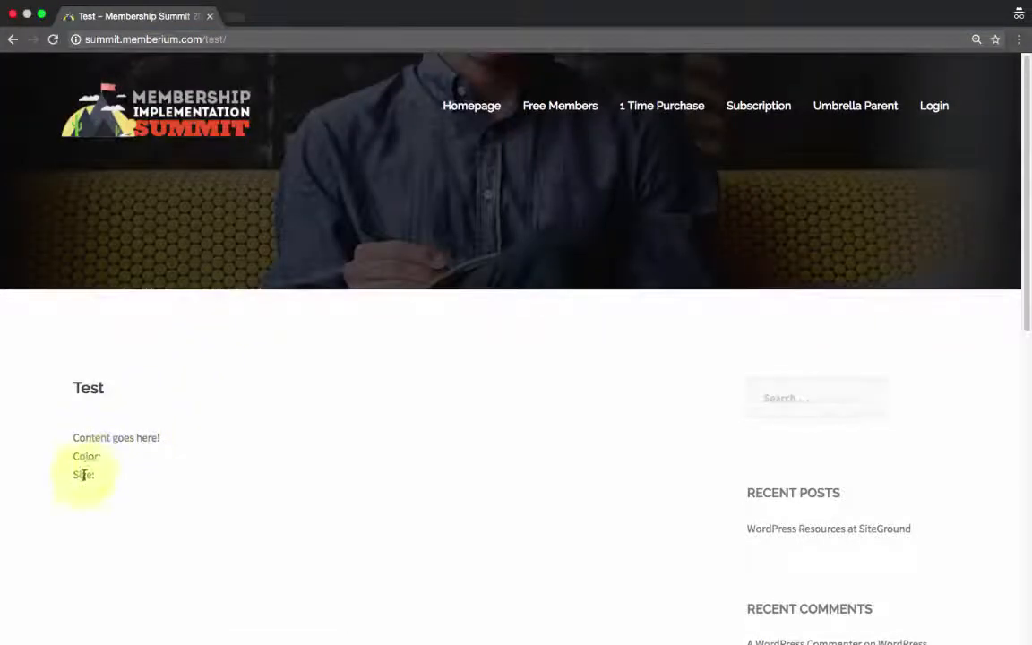
Step: Add the attributes color=red and size=large to the [membc_smart] shortcode in the Test page's content
key(ctrl+Left)
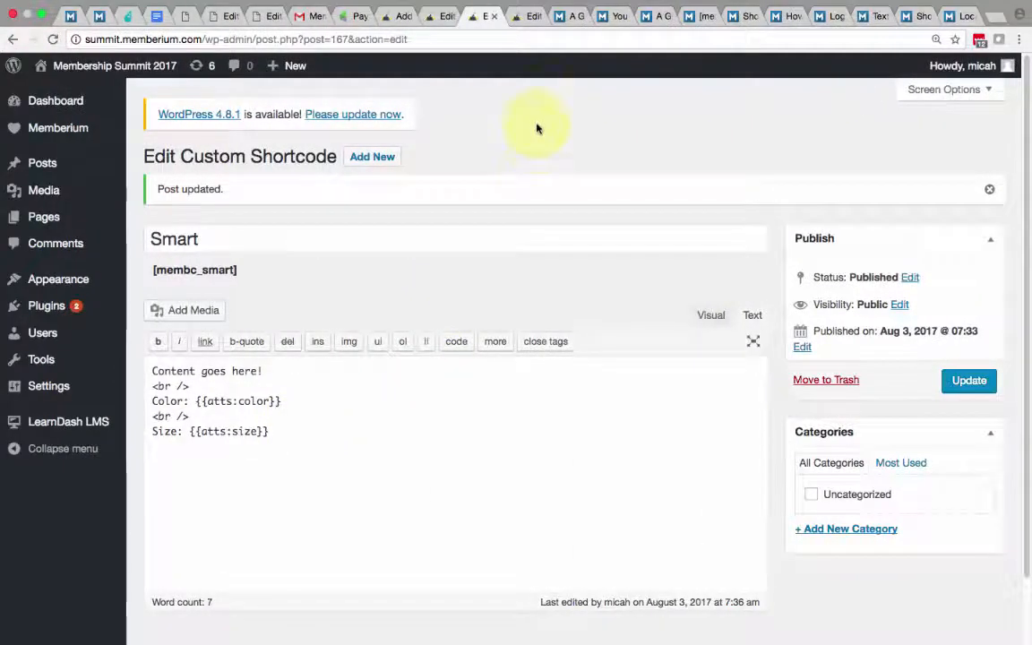
click(522, 16)
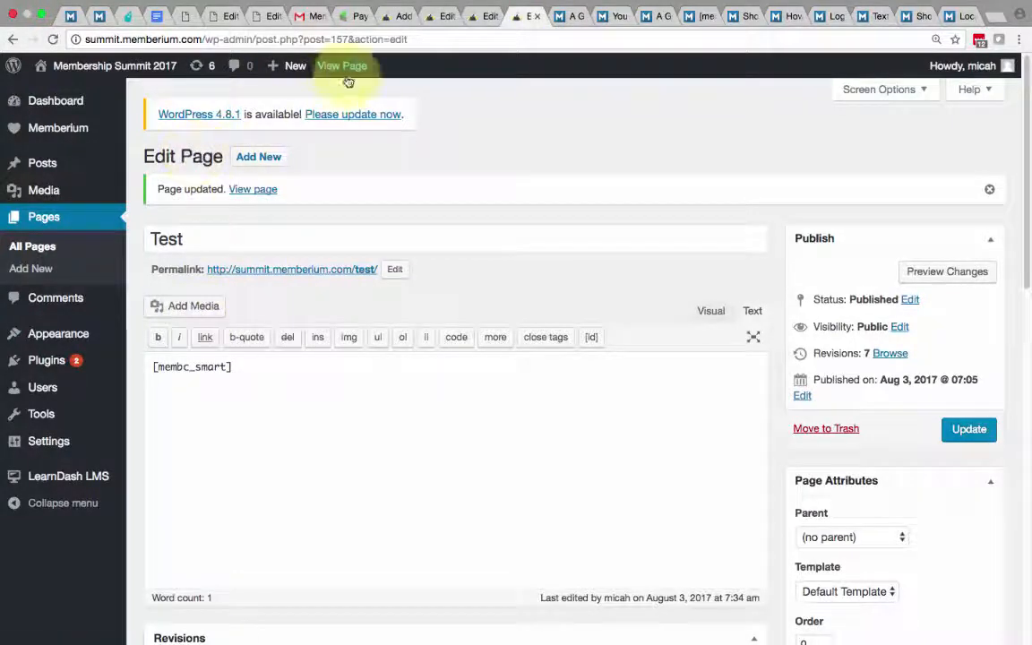
click(484, 16)
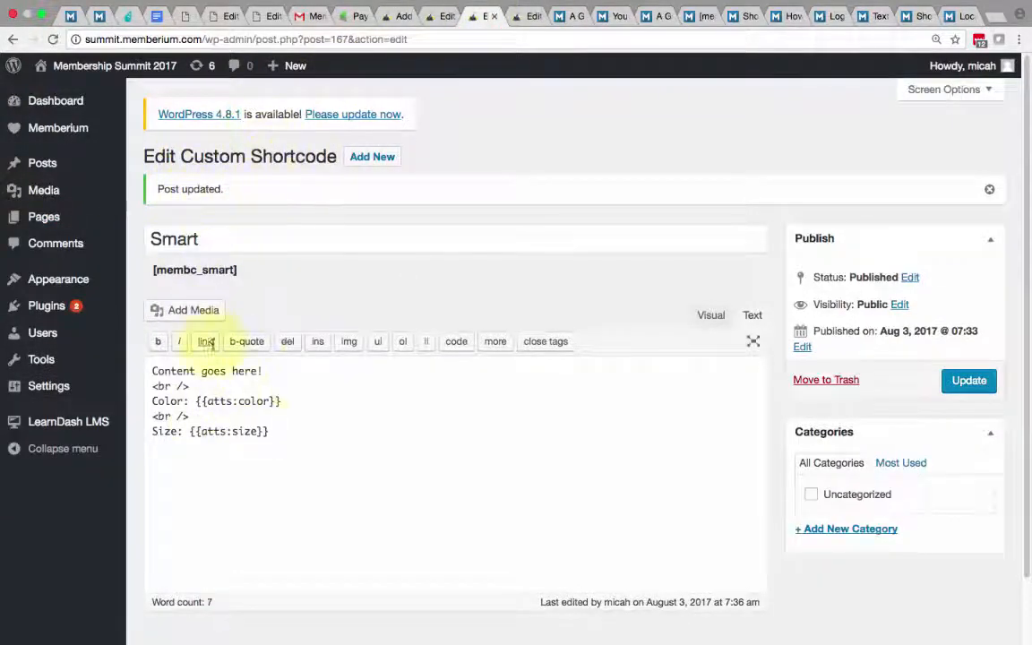
click(524, 25)
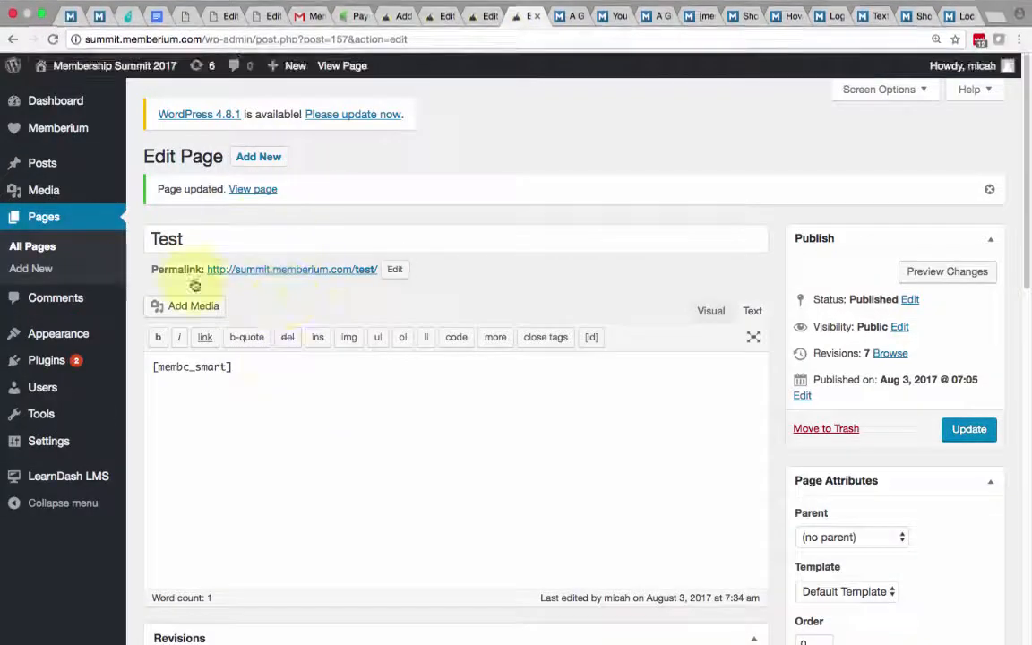
click(225, 368)
text(colo)
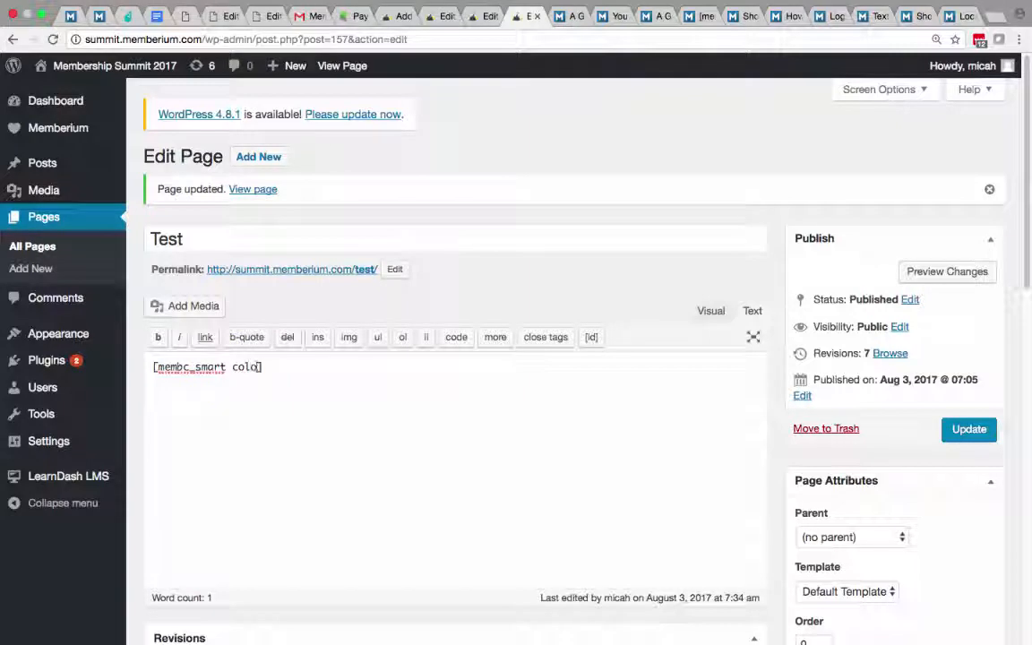
text(r=red size=large)
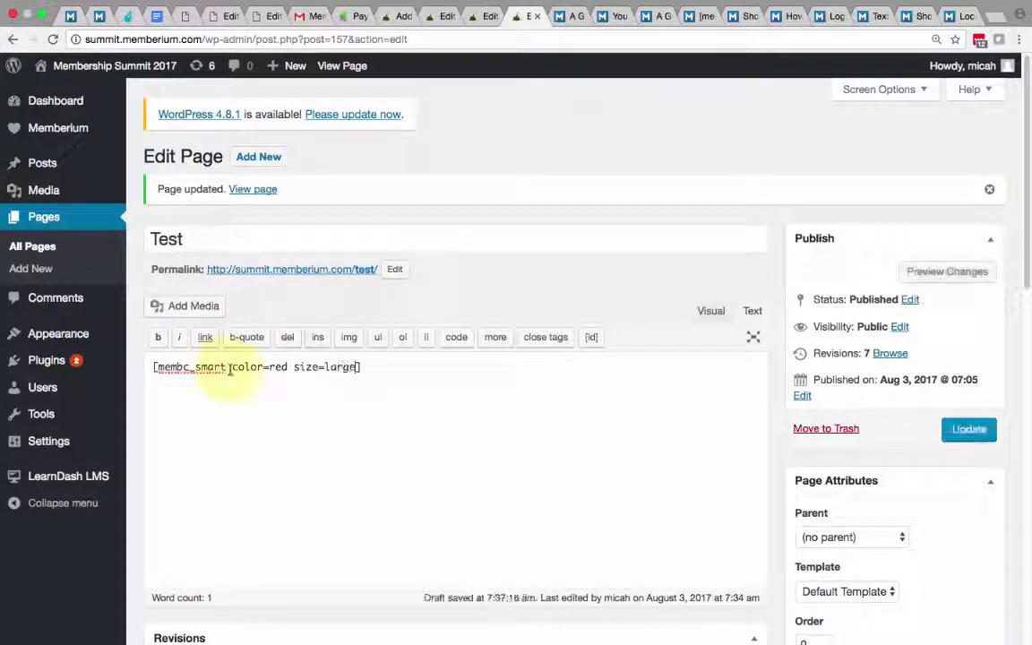
Step: Update the Test page and reload its live version to check the color and size values
click(965, 429)
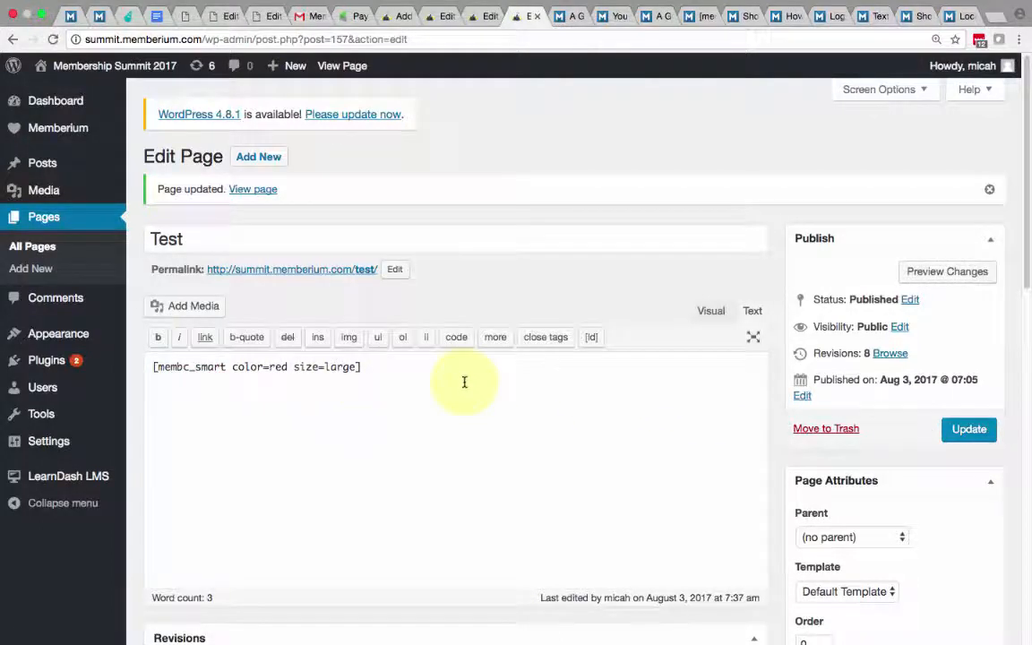
key(ctrl+Right)
click(258, 39)
key(Return)
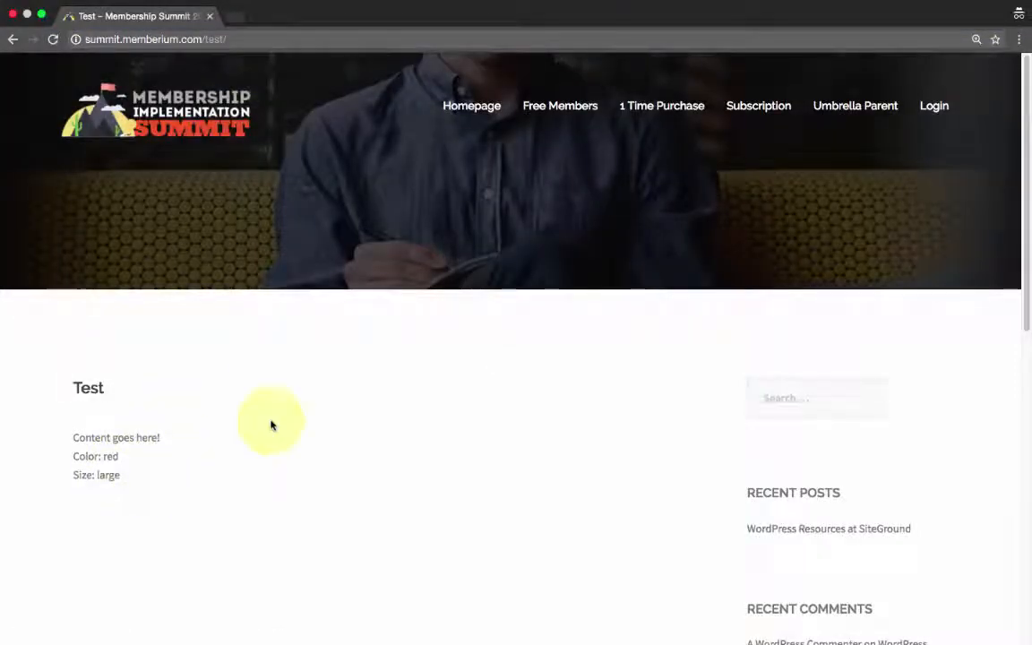
Step: Duplicate the [membc_smart] shortcode line in the Test page's content, leaving a blank line between the two copies
key(ctrl+Left)
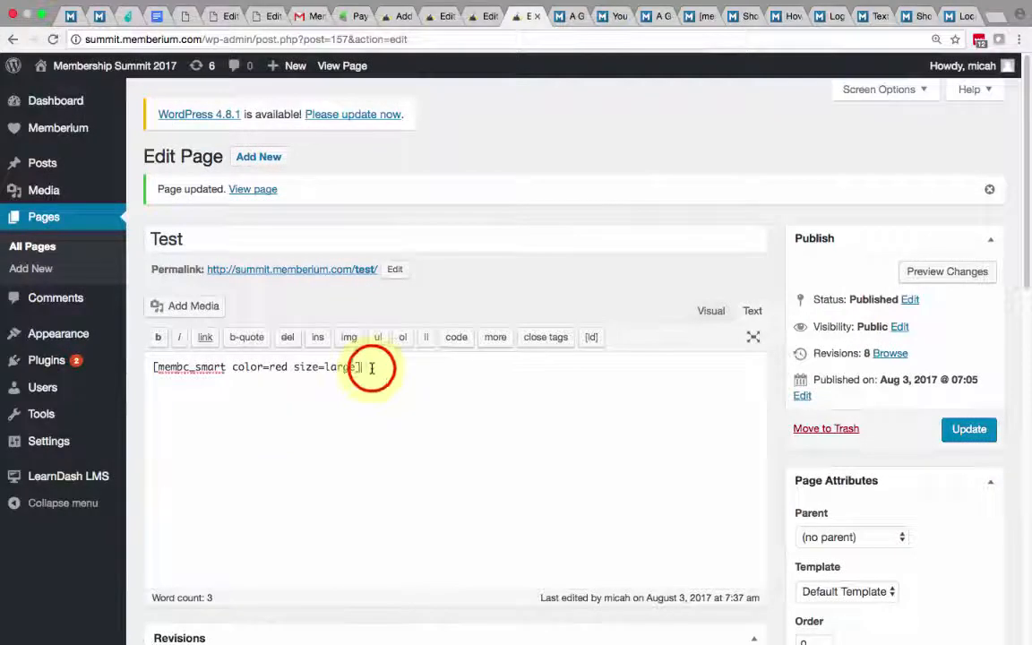
triple_click(368, 368)
key(ctrl+c)
click(395, 365)
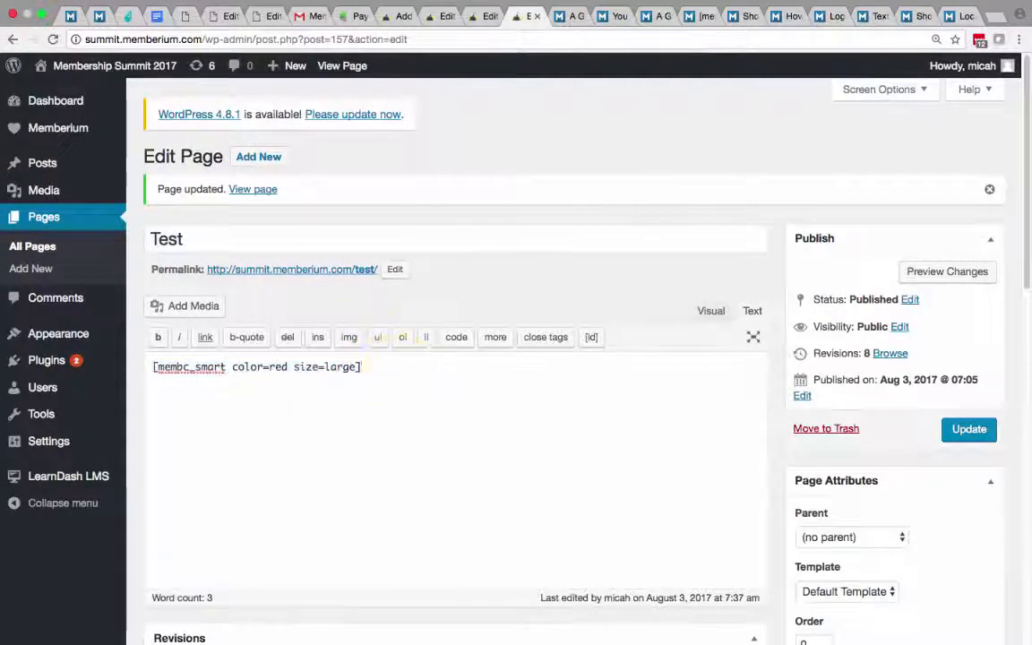
key(Return)
key(Return)
key(ctrl+v)
key(Return)
Step: Set the second shortcode's color attribute to blue and its size attribute to small
double_click(274, 396)
text(blue)
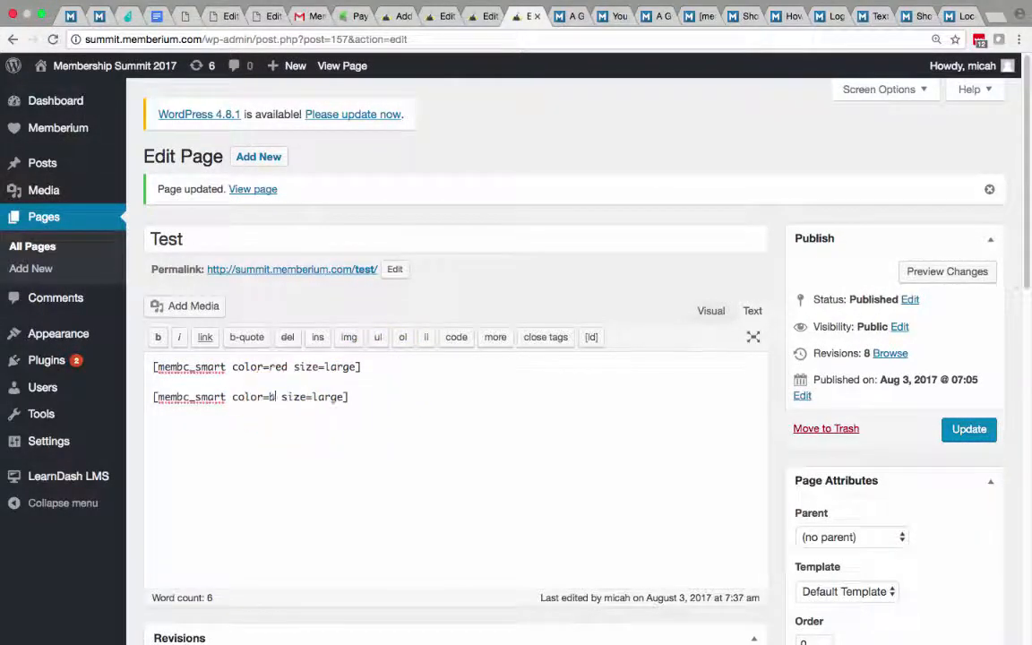
double_click(340, 397)
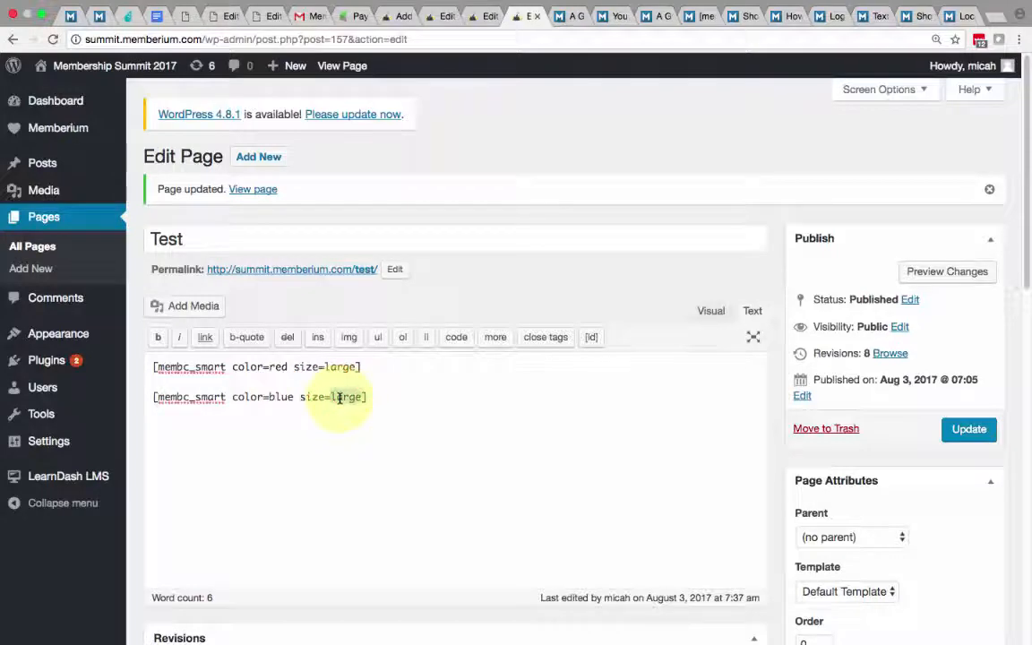
text(small)
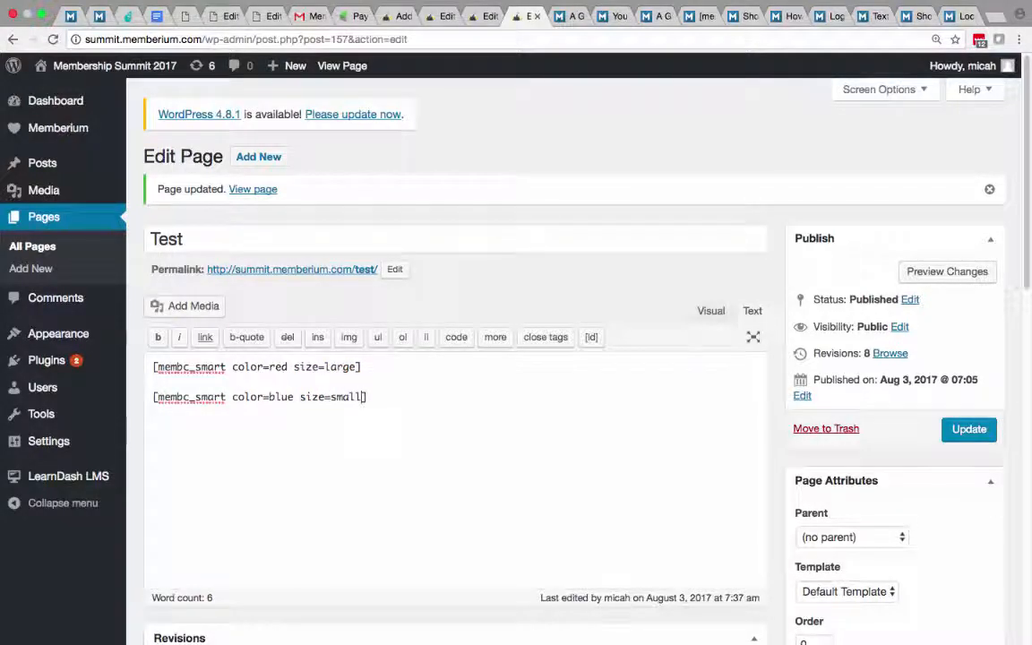
Step: Update the Test page and reload its live version to check the output of both shortcodes
click(955, 429)
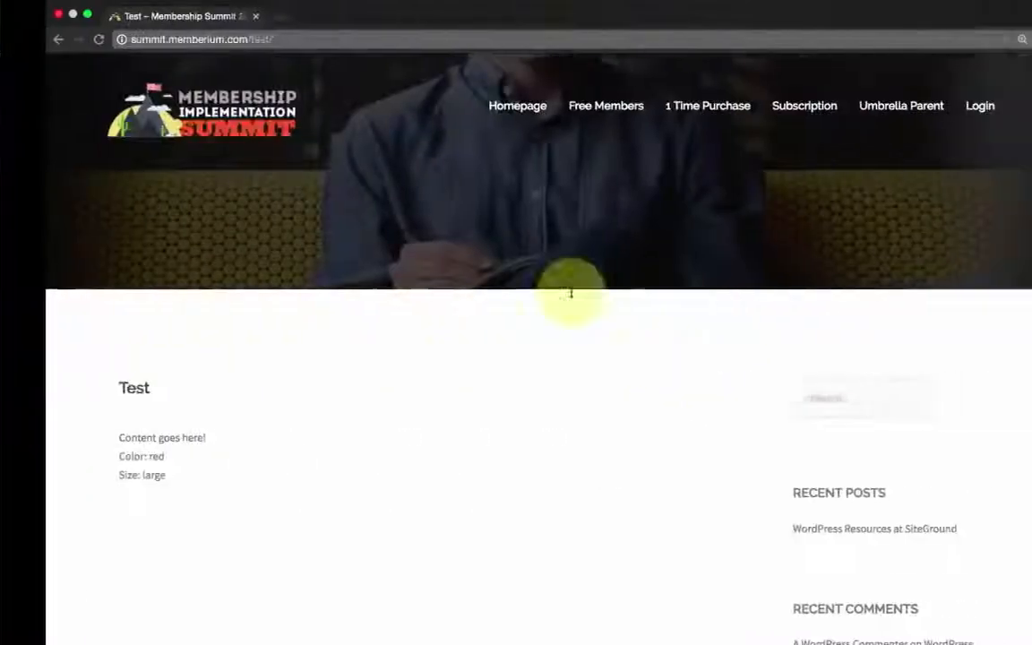
click(300, 45)
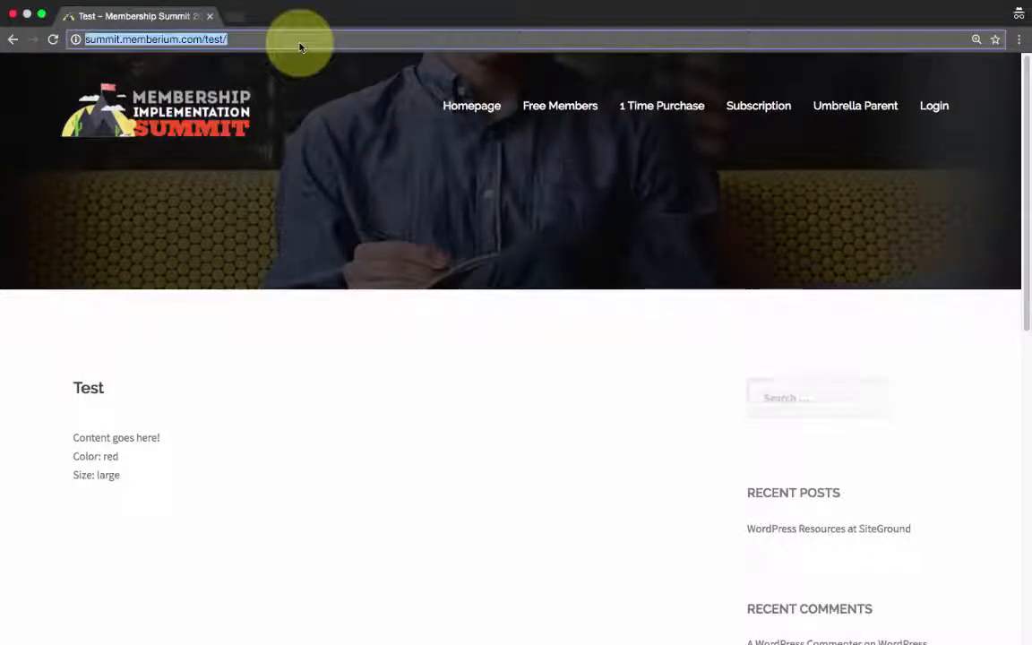
key(Return)
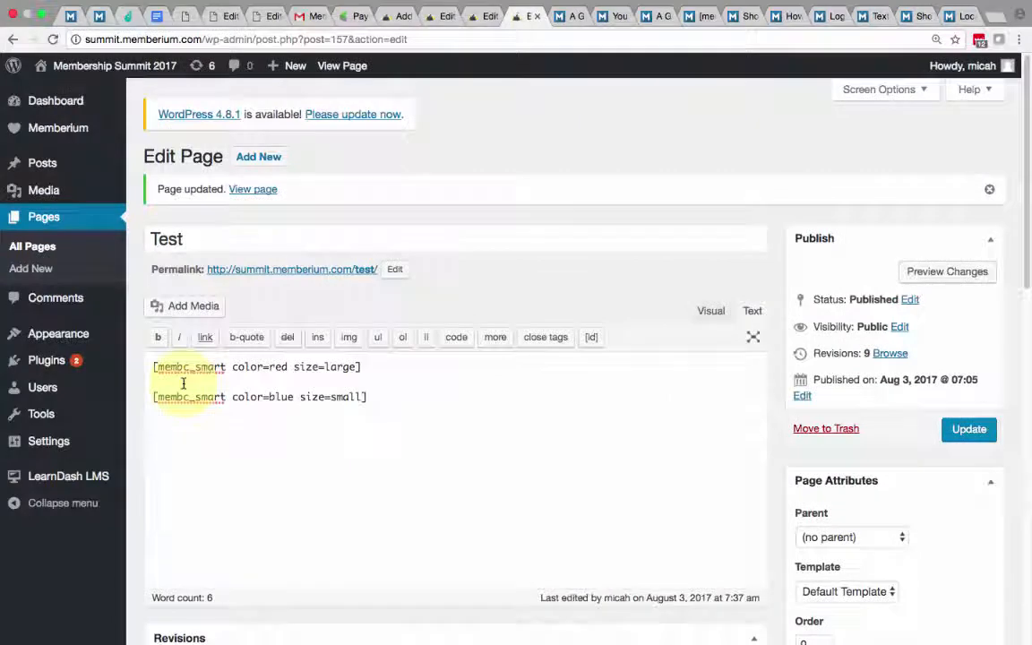
Step: Insert a <br /> tag on the blank line between the two [membc_smart] shortcodes
click(183, 383)
text(<h)
text(r />)
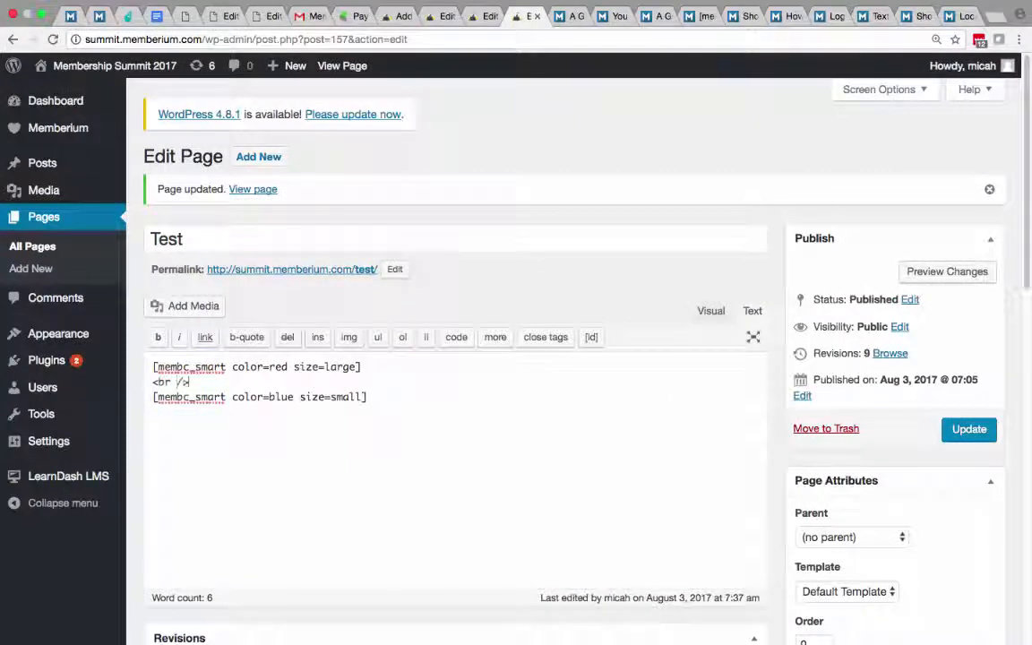
Step: Update the Test page and reload the live version to check the break between the two shortcode outputs
click(955, 428)
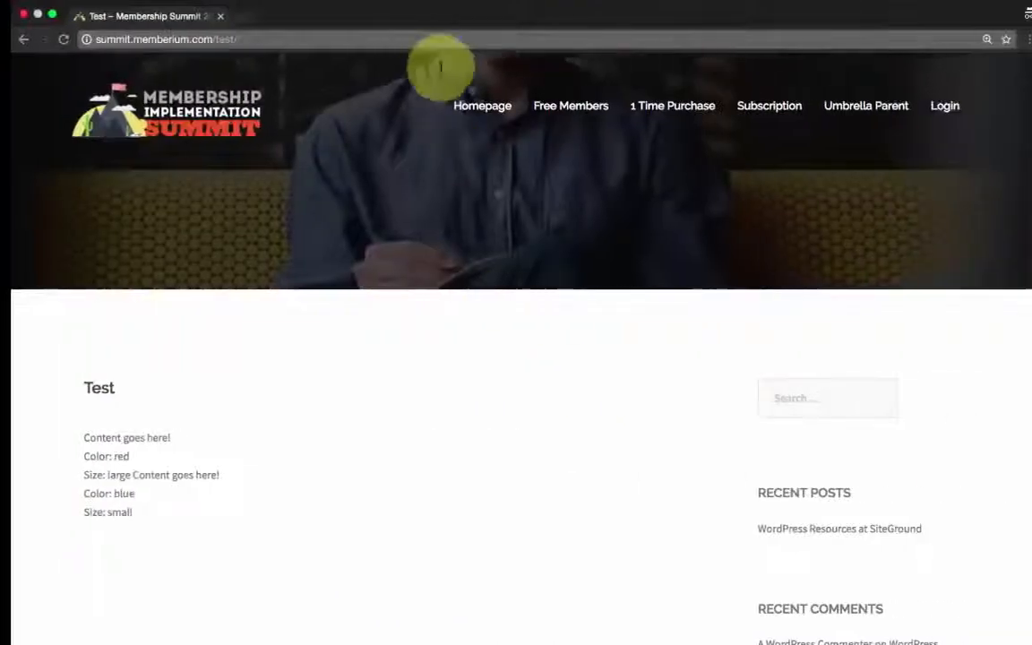
click(357, 39)
key(Return)
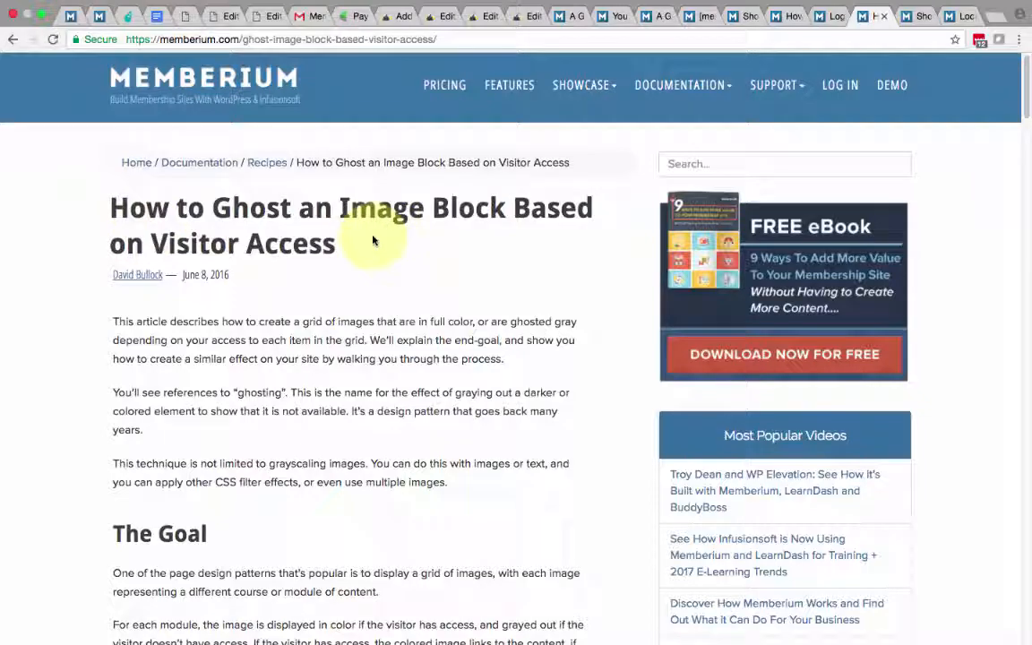
Step: Read the article on ghosting image blocks, examining the example course grid, the single-block mock-up code and the ghosted version's code
scroll(374, 242, down, 10)
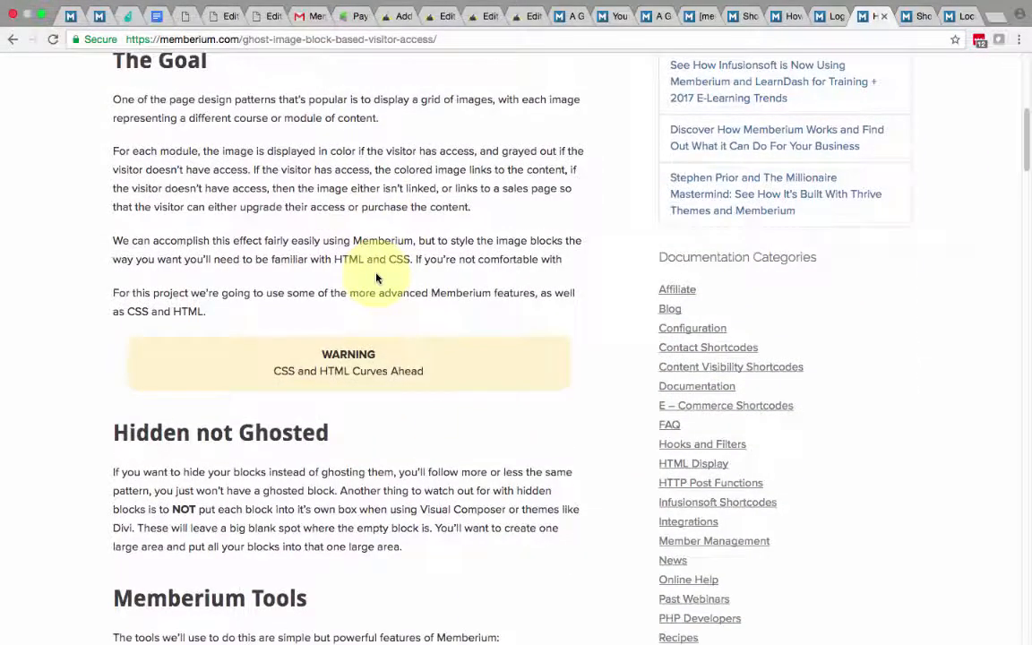
scroll(376, 278, down, 2)
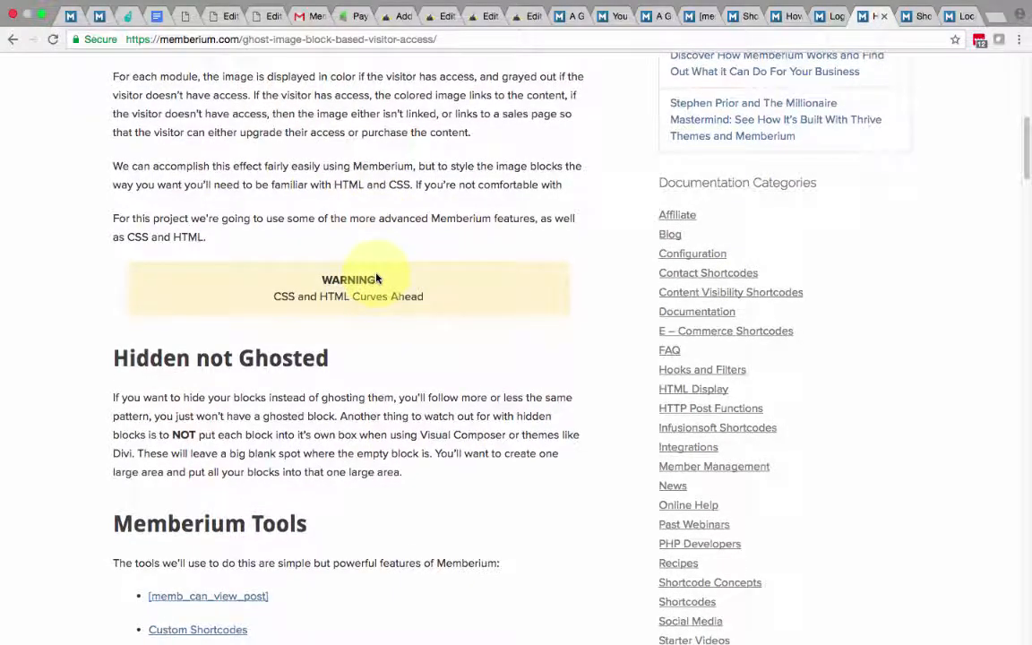
scroll(377, 278, down, 5)
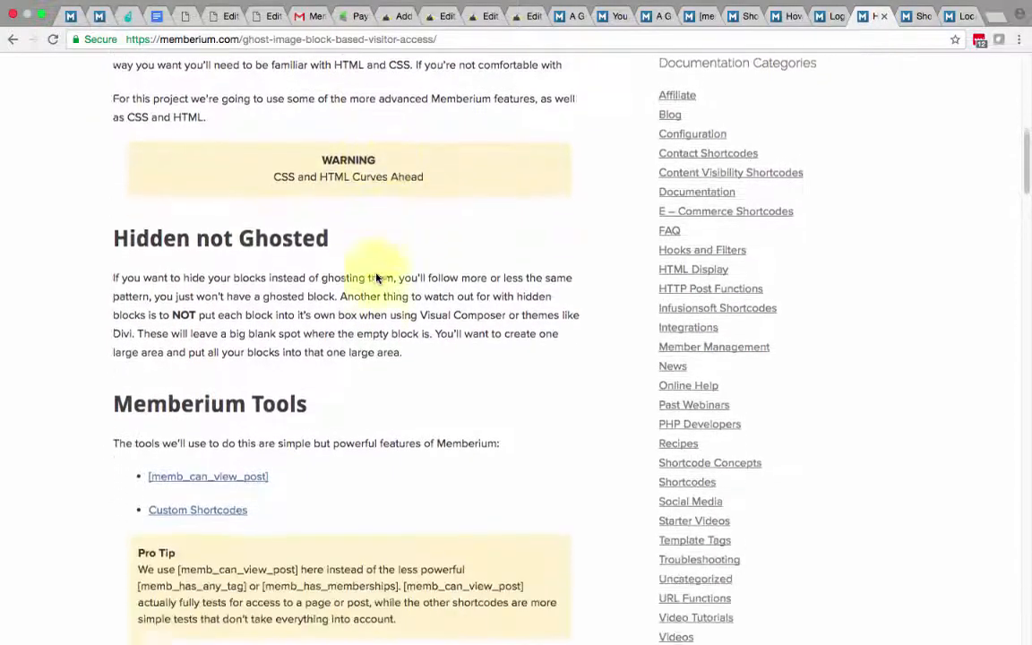
scroll(376, 274, down, 14)
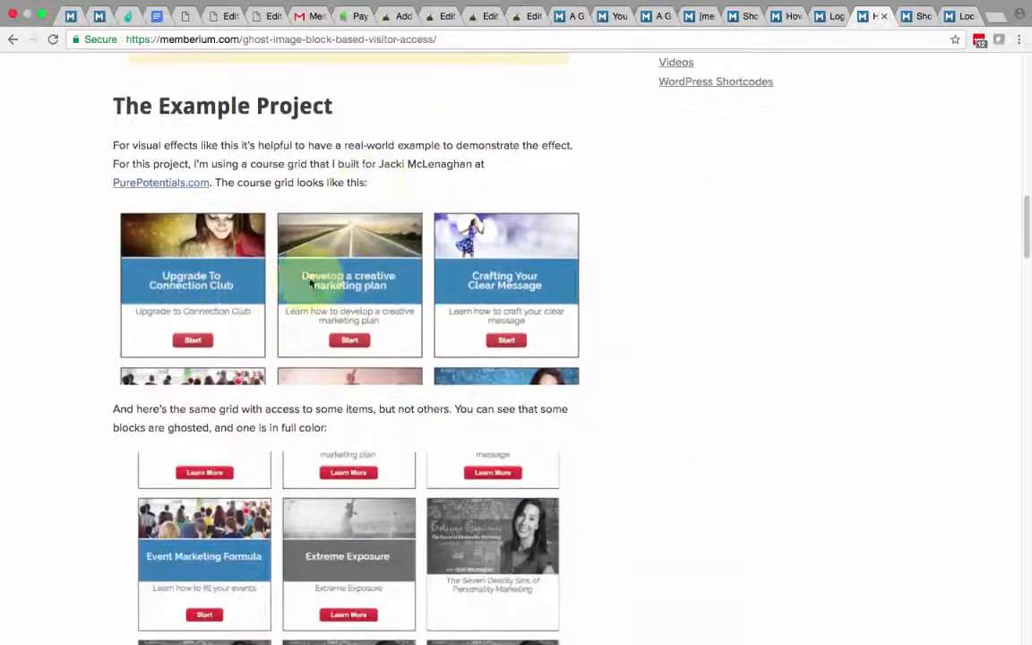
scroll(218, 522, down, 4)
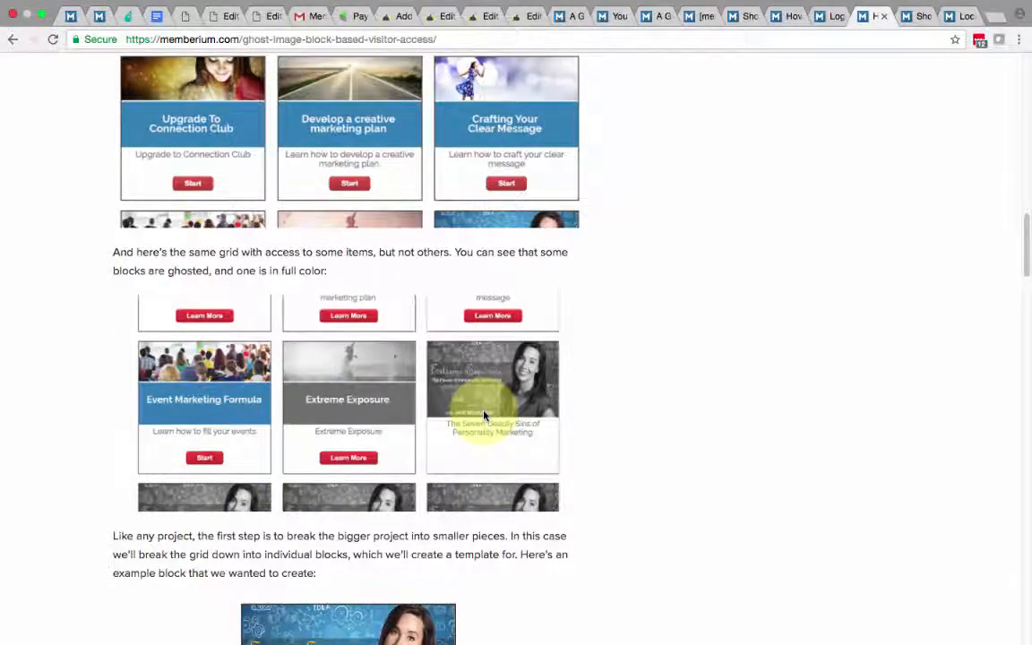
scroll(484, 415, down, 15)
scroll(483, 415, down, 4)
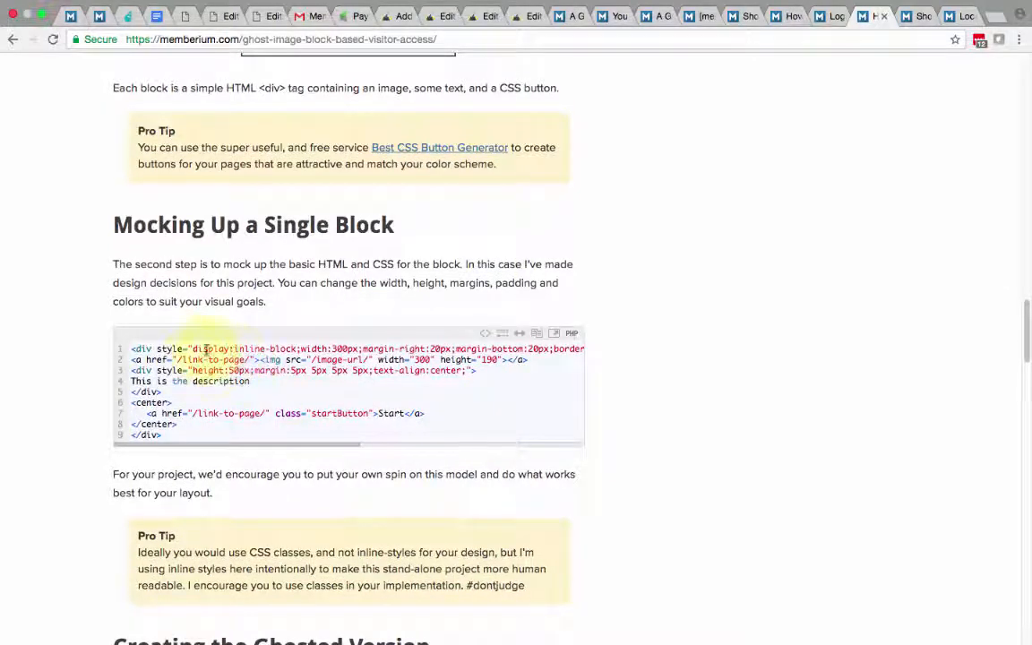
scroll(282, 398, down, 2)
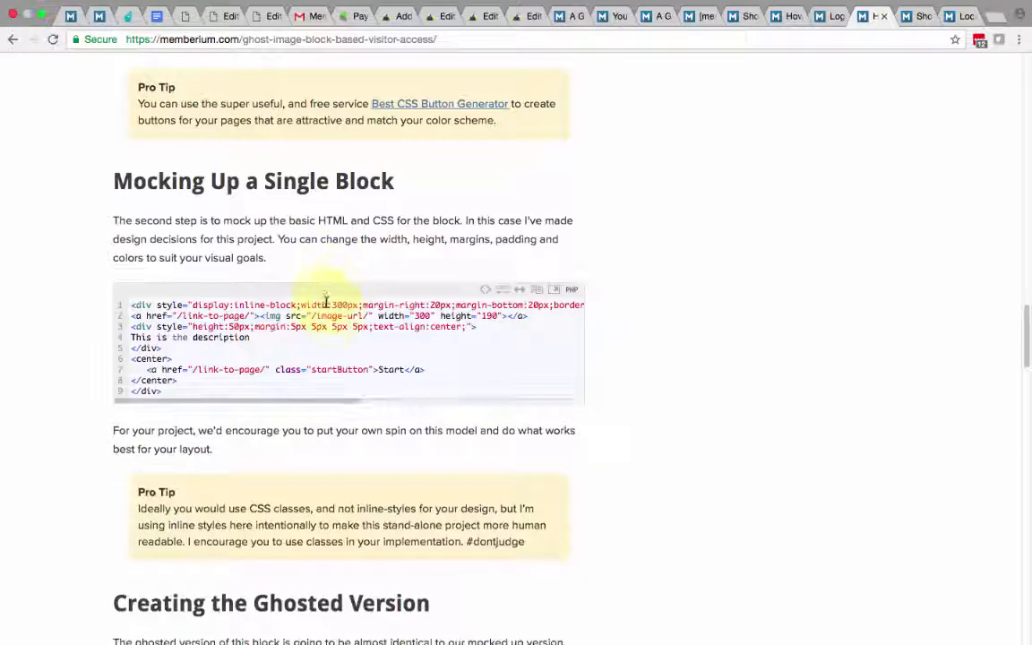
scroll(324, 332, down, 3)
scroll(325, 331, down, 4)
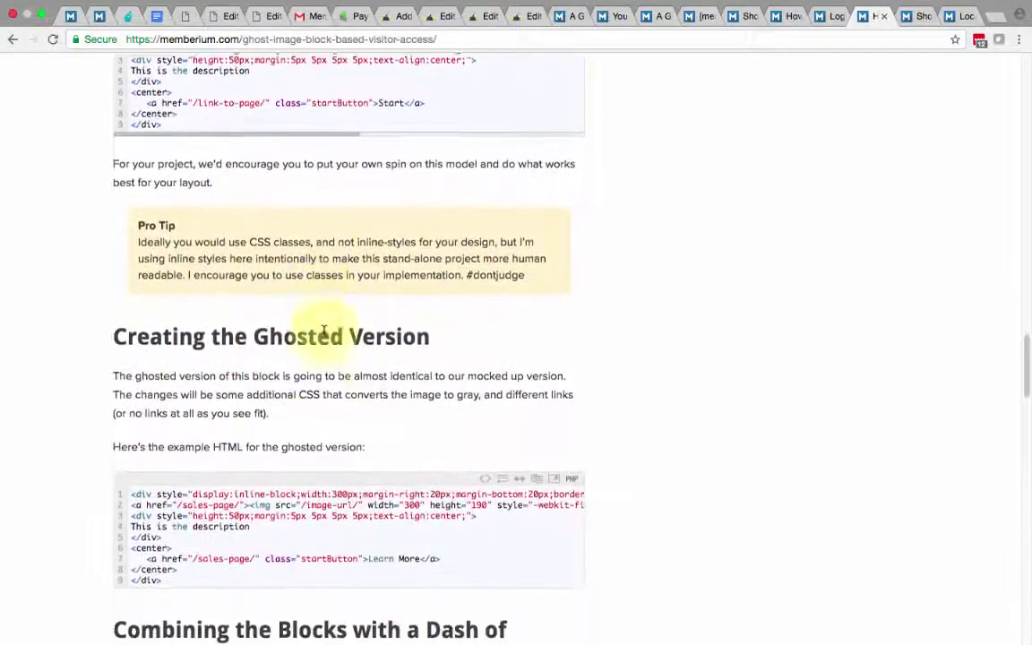
scroll(318, 361, down, 1)
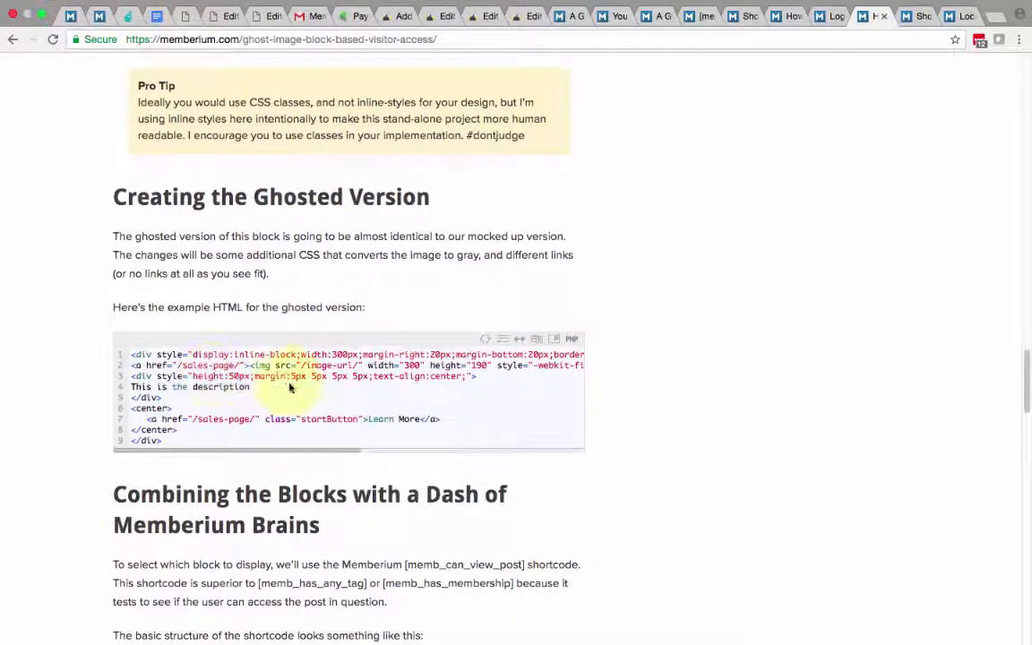
scroll(287, 456, up, 20)
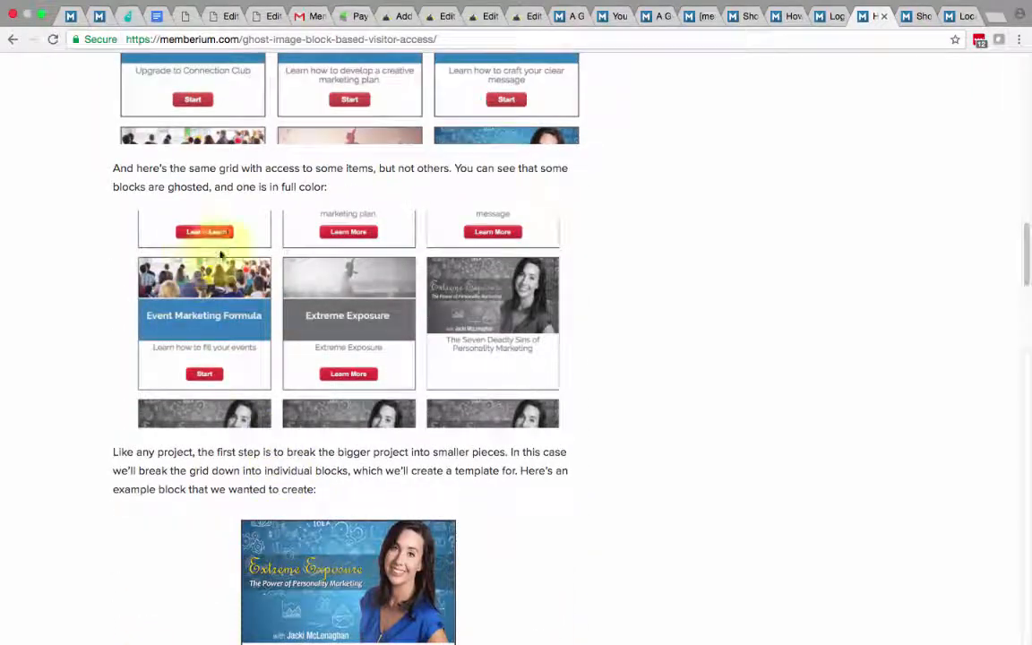
scroll(414, 392, down, 8)
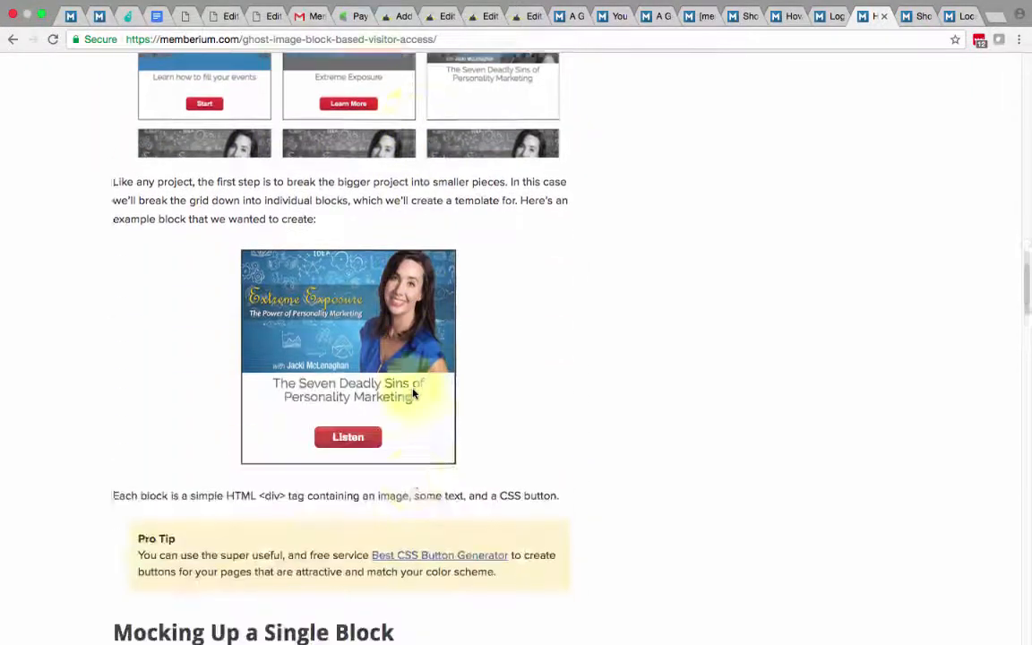
scroll(414, 395, down, 1)
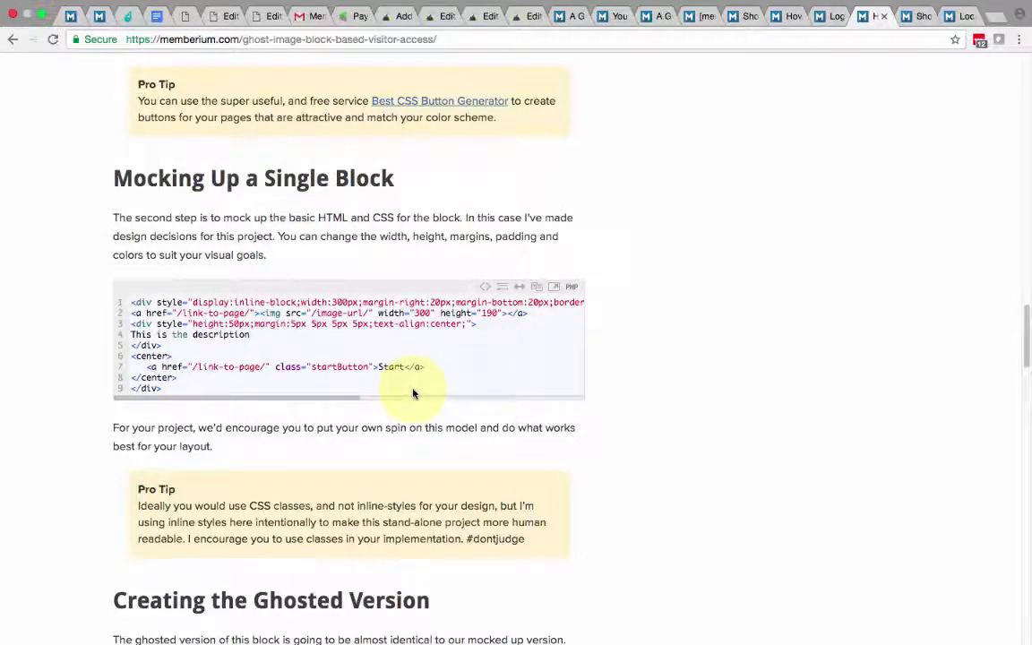
Step: Read the article's sections on combining the blocks with [memb_can_view_post] and naming the [membc_menublock] custom shortcode
scroll(413, 392, down, 8)
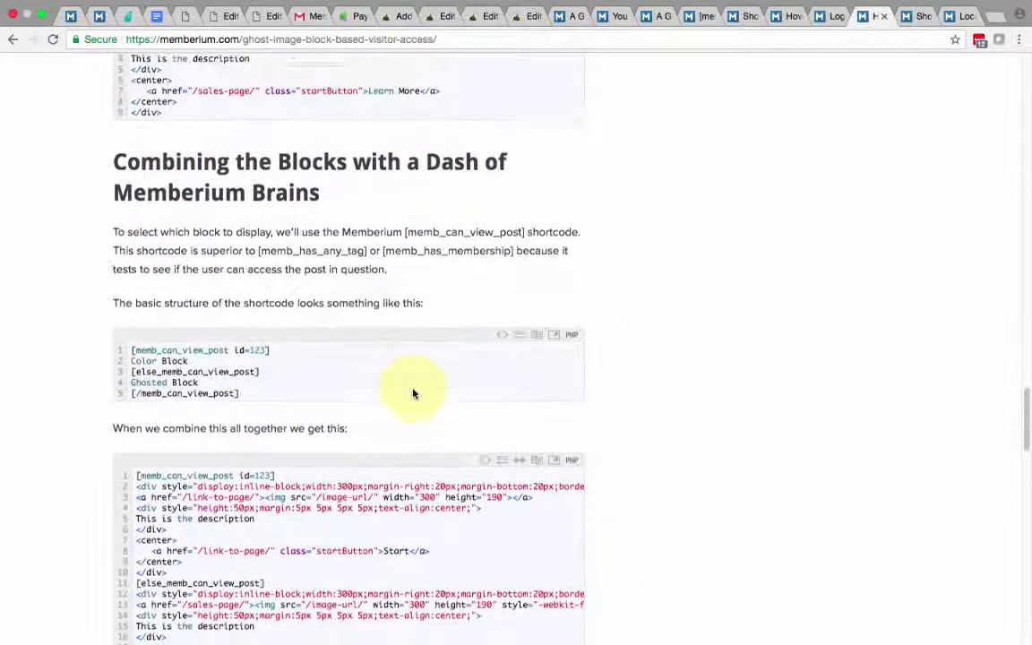
scroll(414, 392, down, 1)
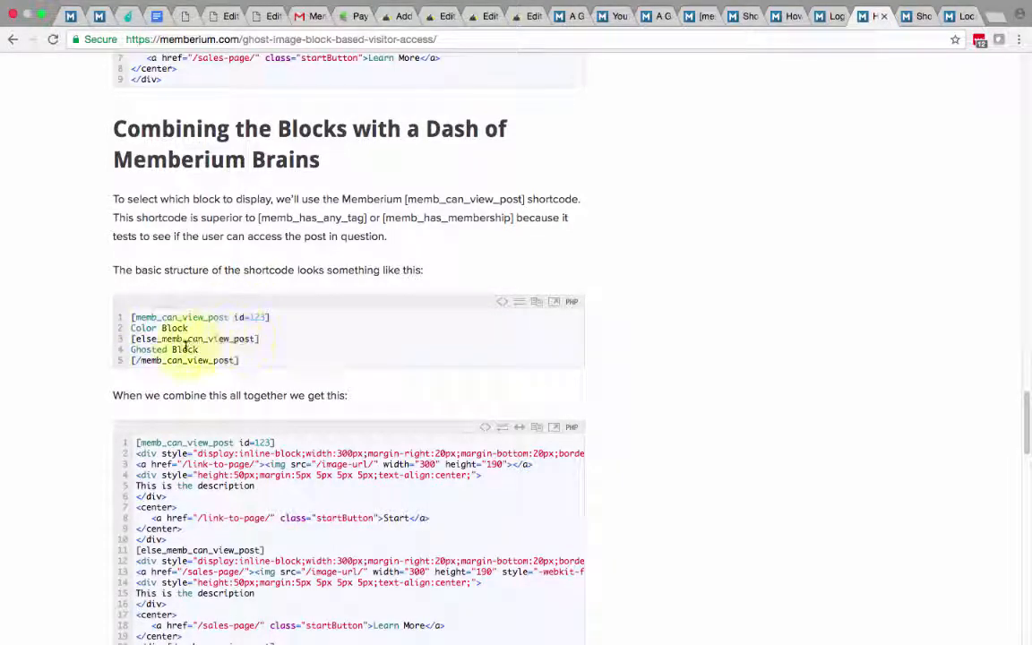
scroll(193, 345, down, 5)
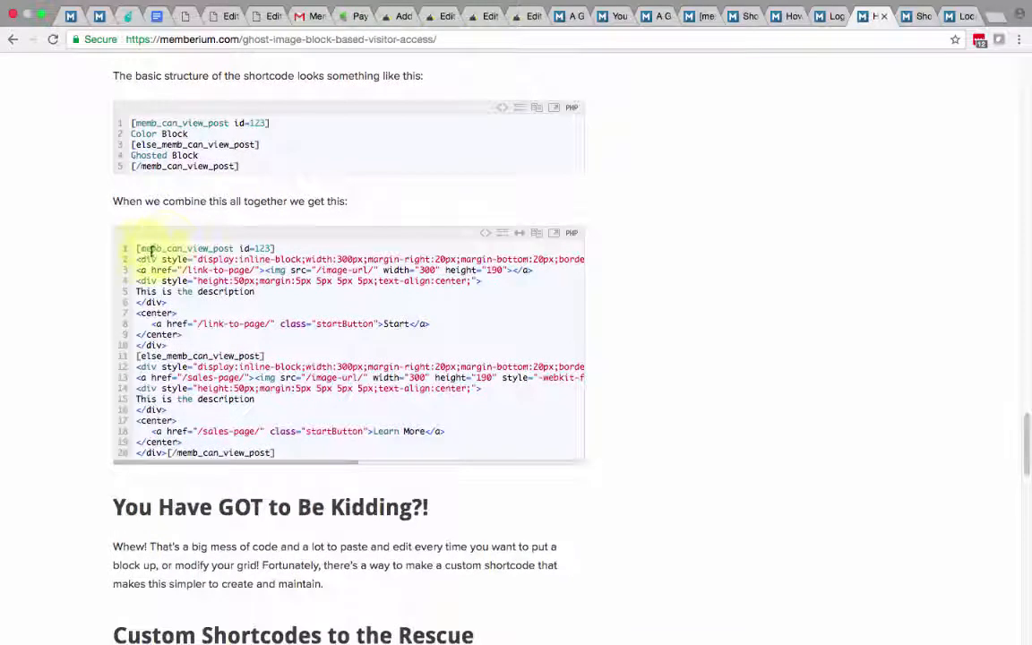
drag(137, 250, 276, 248)
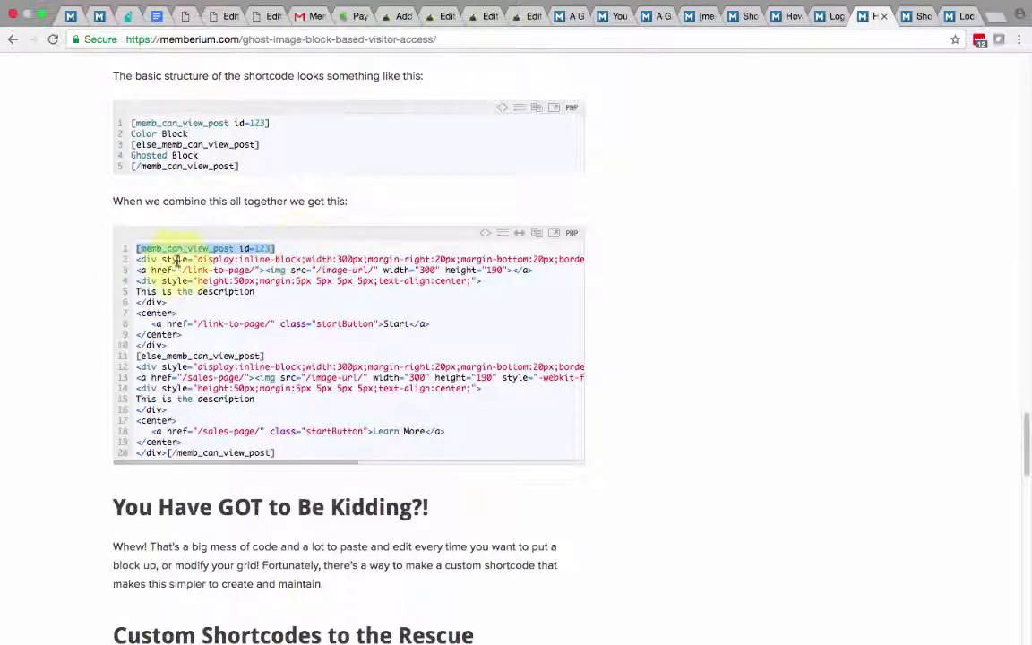
drag(139, 356, 264, 356)
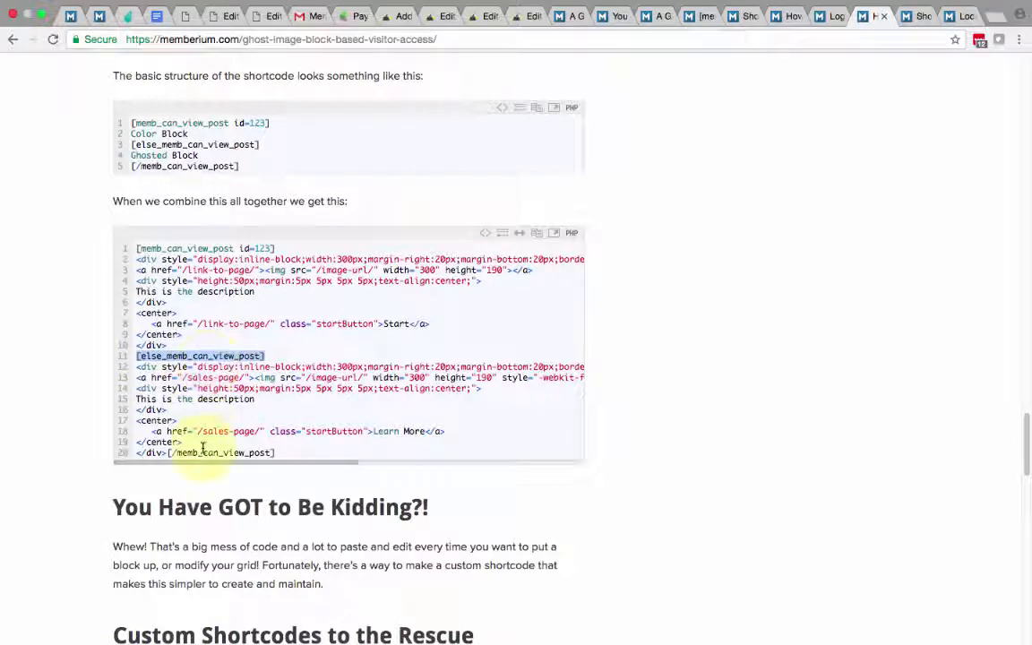
scroll(202, 448, down, 10)
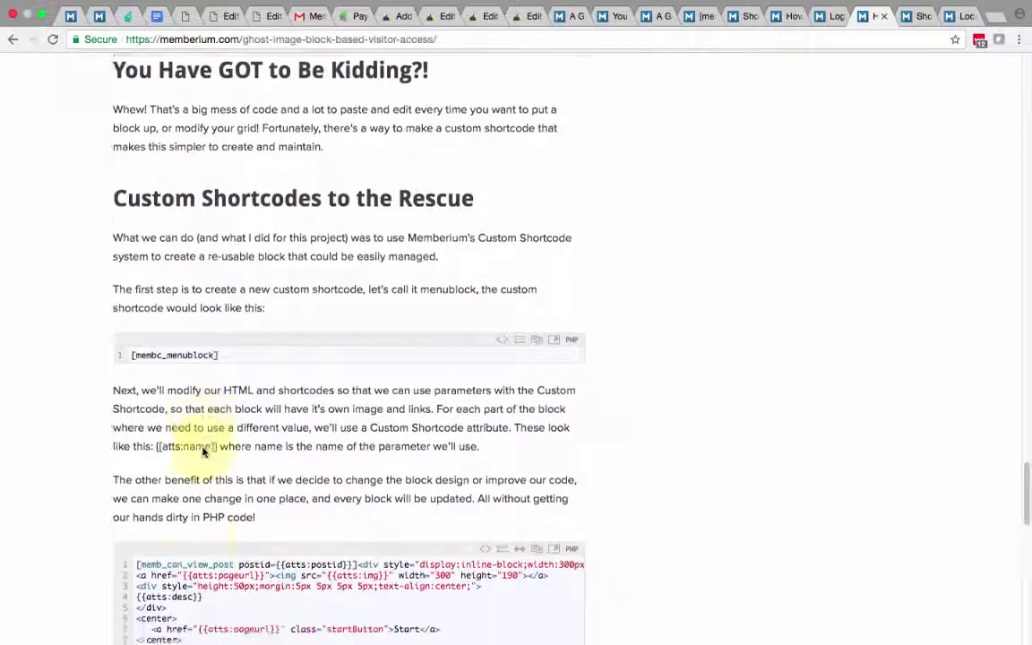
scroll(202, 450, down, 2)
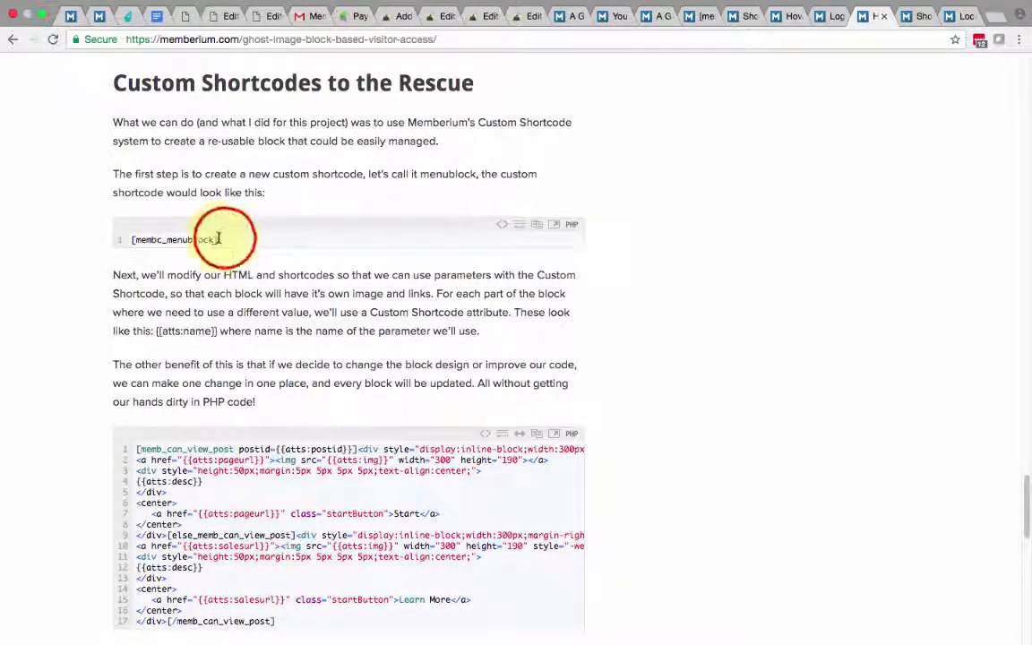
drag(225, 241, 130, 242)
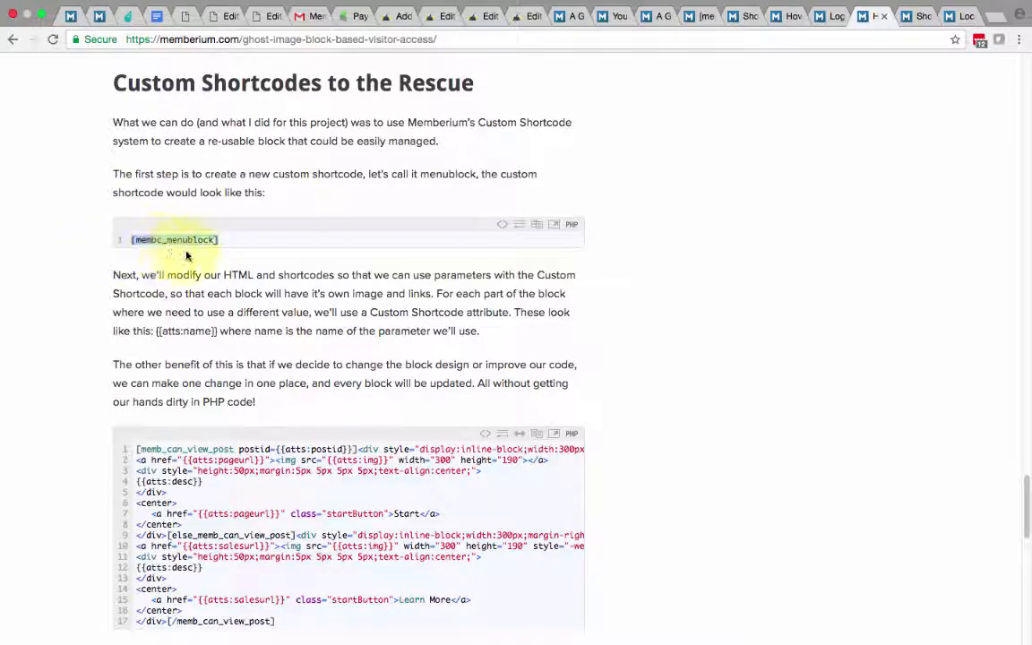
Step: Create a new custom shortcode titled MenuBlock in a separate tab and publish it with empty content
click(484, 16)
right_click(370, 157)
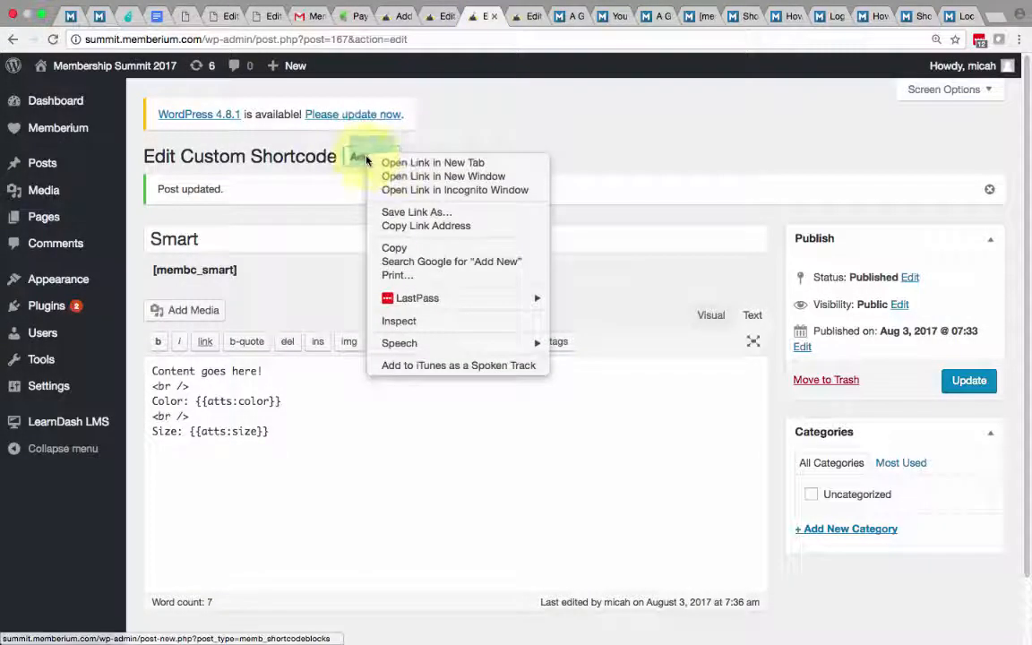
click(406, 158)
click(512, 16)
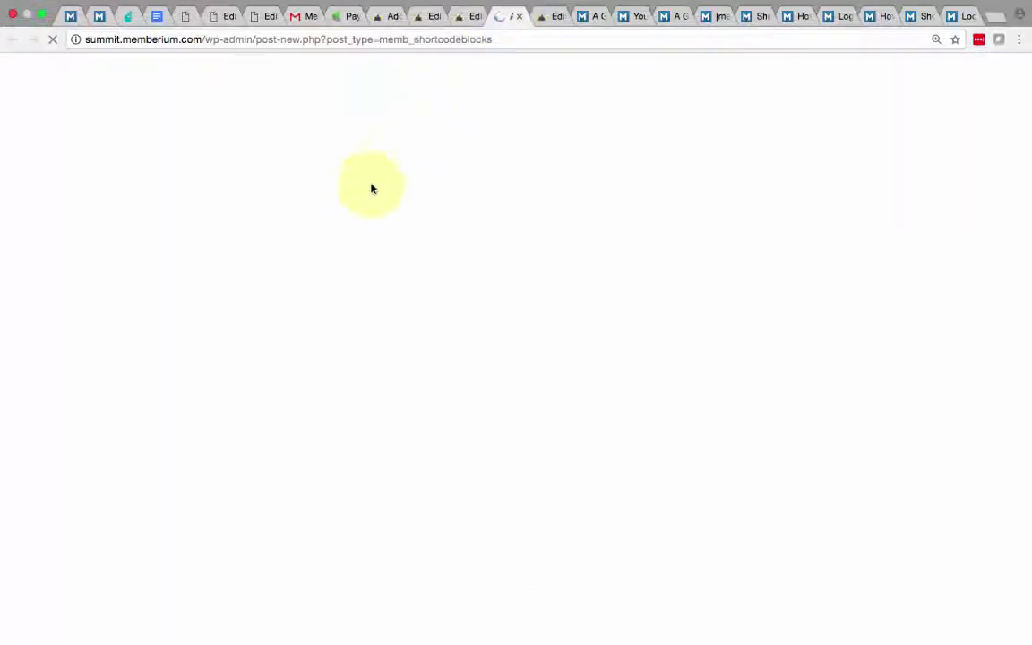
text(Me)
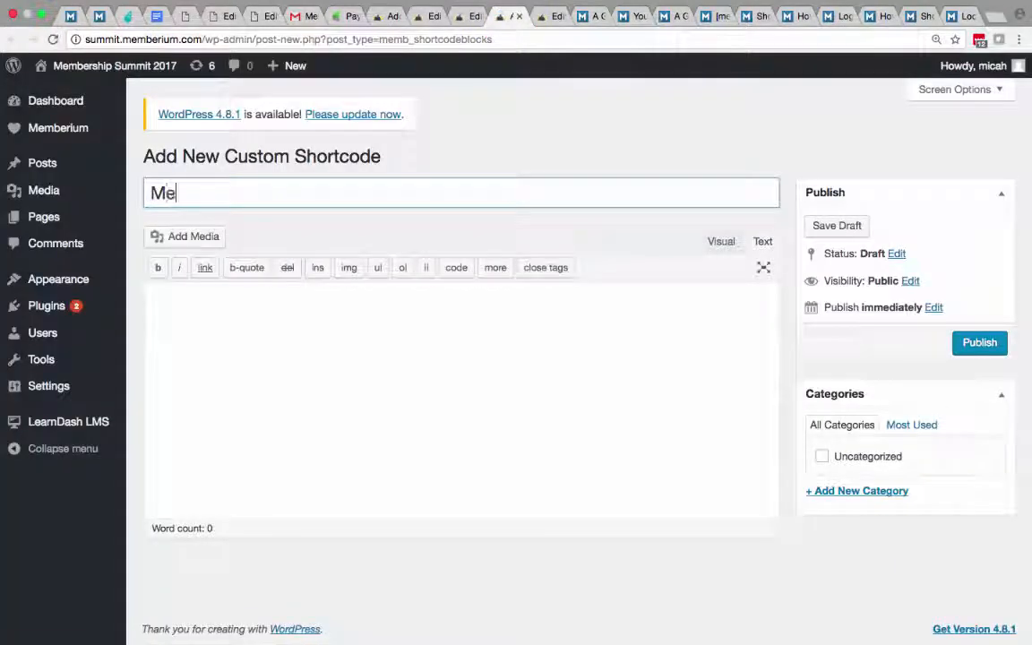
text(nuBlock)
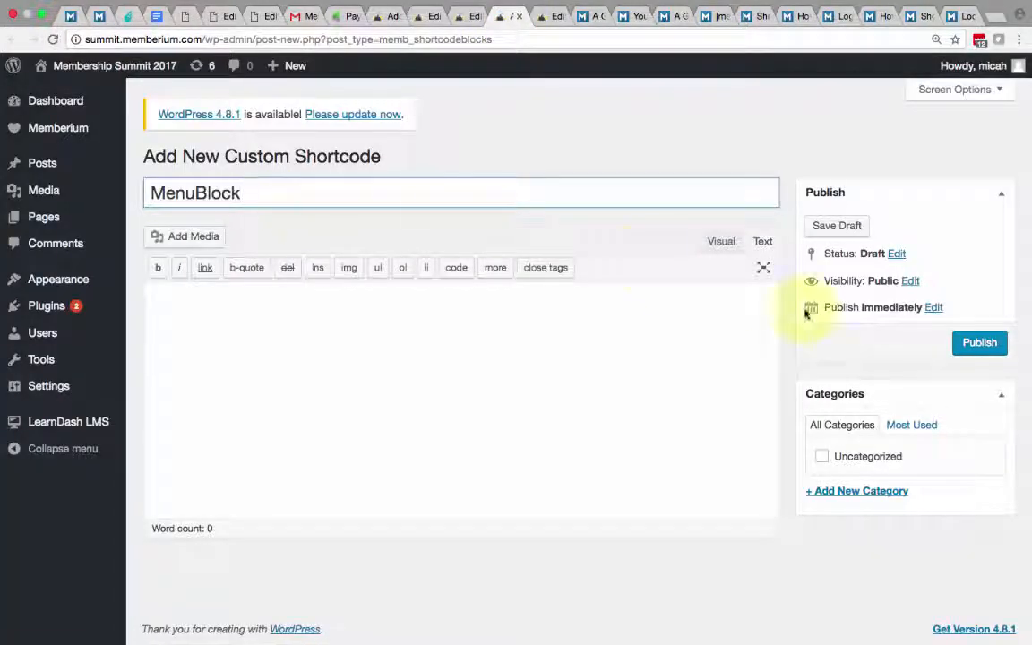
click(982, 344)
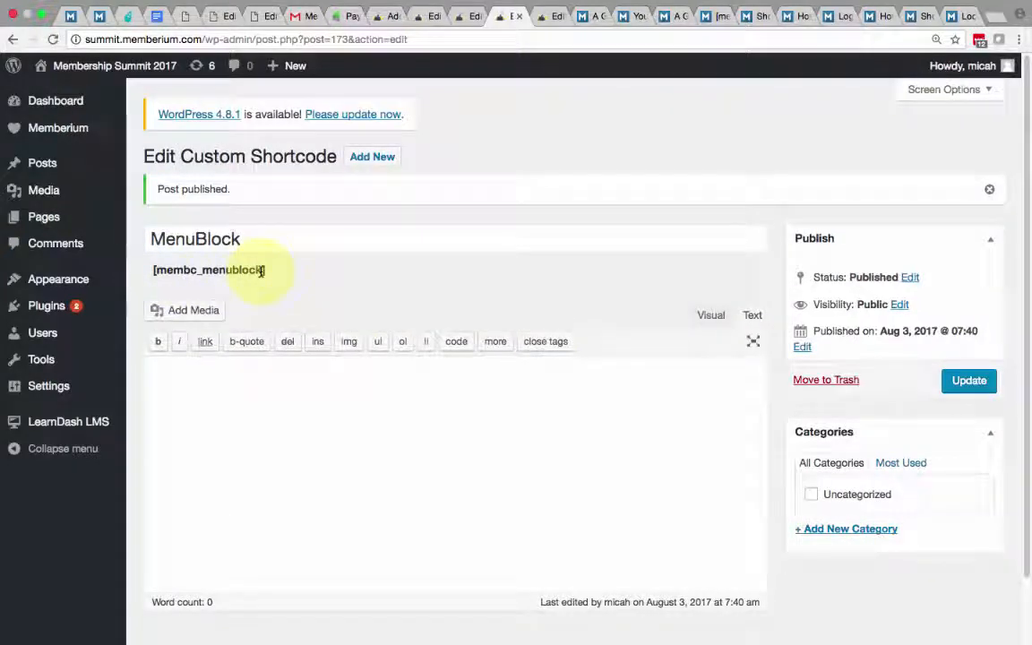
Step: Copy the article's 17-line [memb_can_view_post] code with the {{atts}} placeholders into the MenuBlock shortcode's content
click(876, 16)
scroll(697, 197, down, 5)
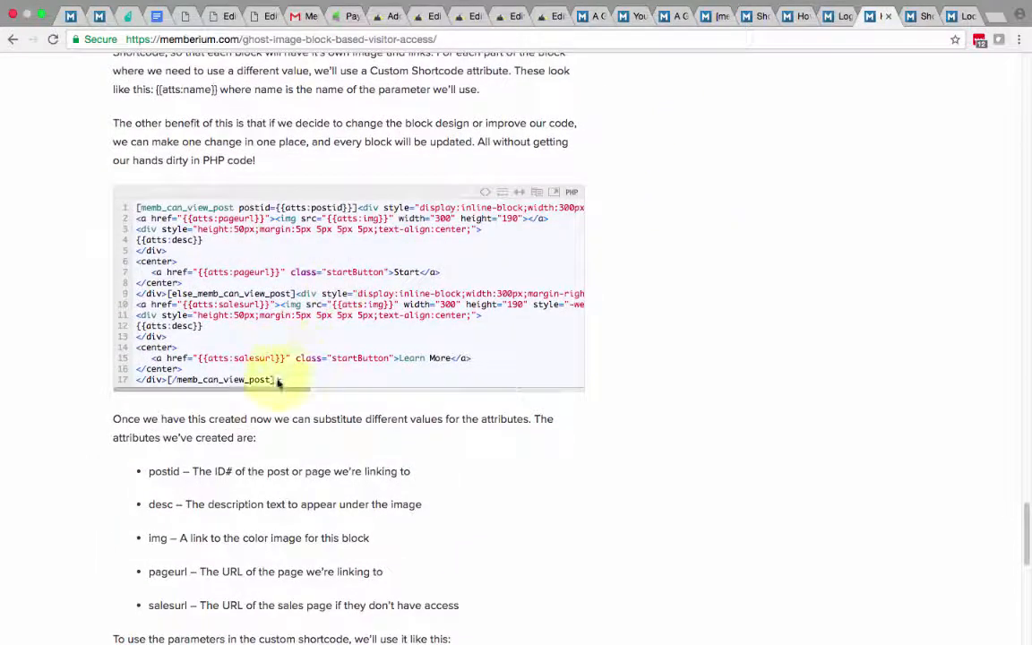
drag(275, 380, 130, 208)
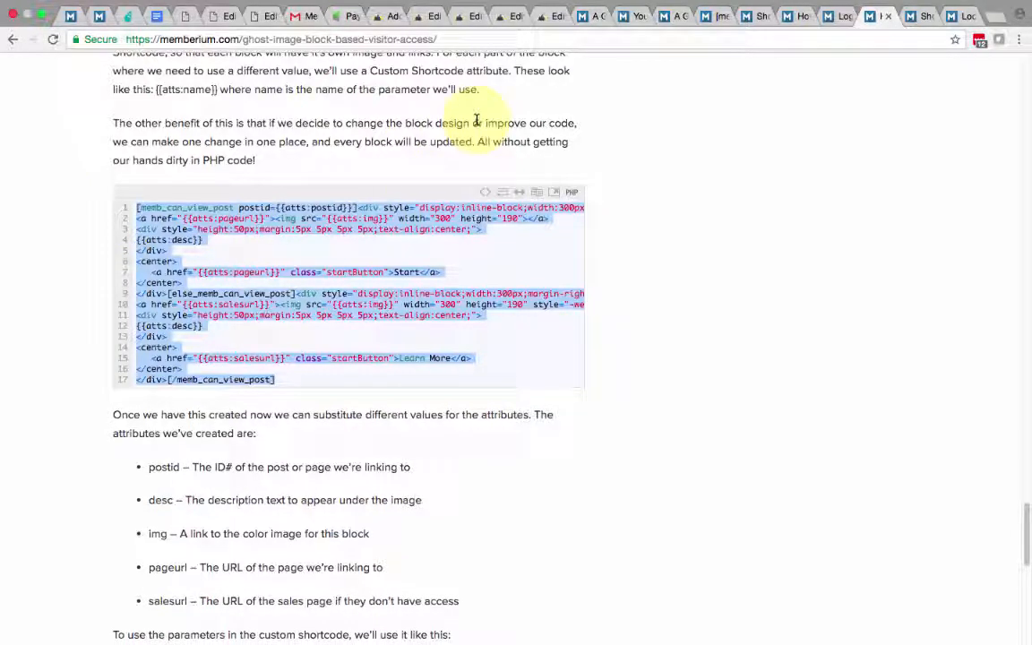
click(508, 16)
click(314, 394)
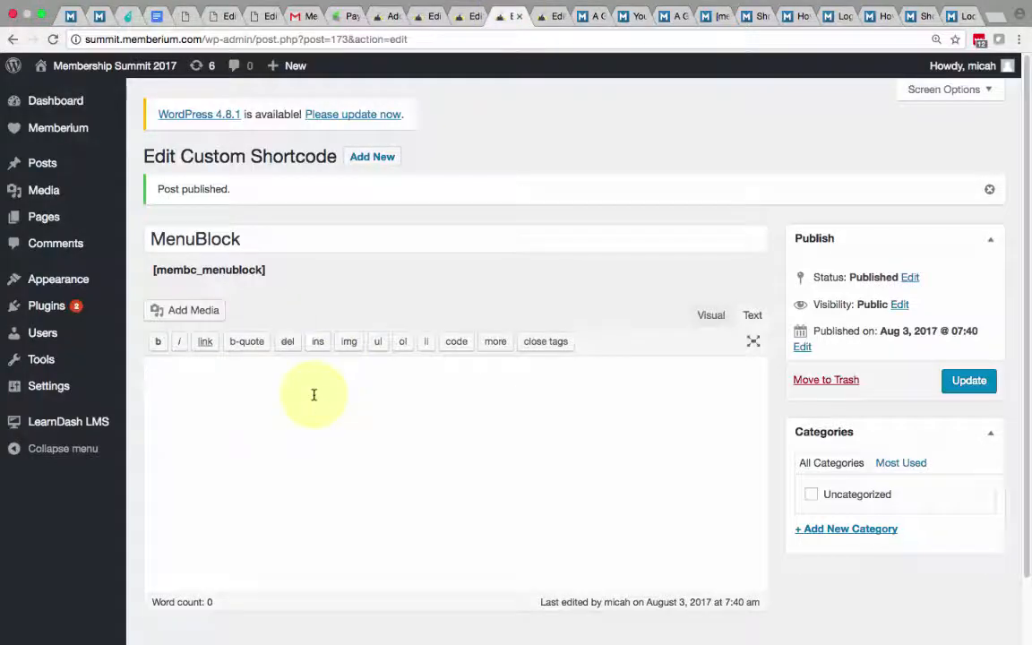
key(ctrl+v)
Step: Delete the pasted line numbers above the code in the MenuBlock shortcode and update it
click(966, 254)
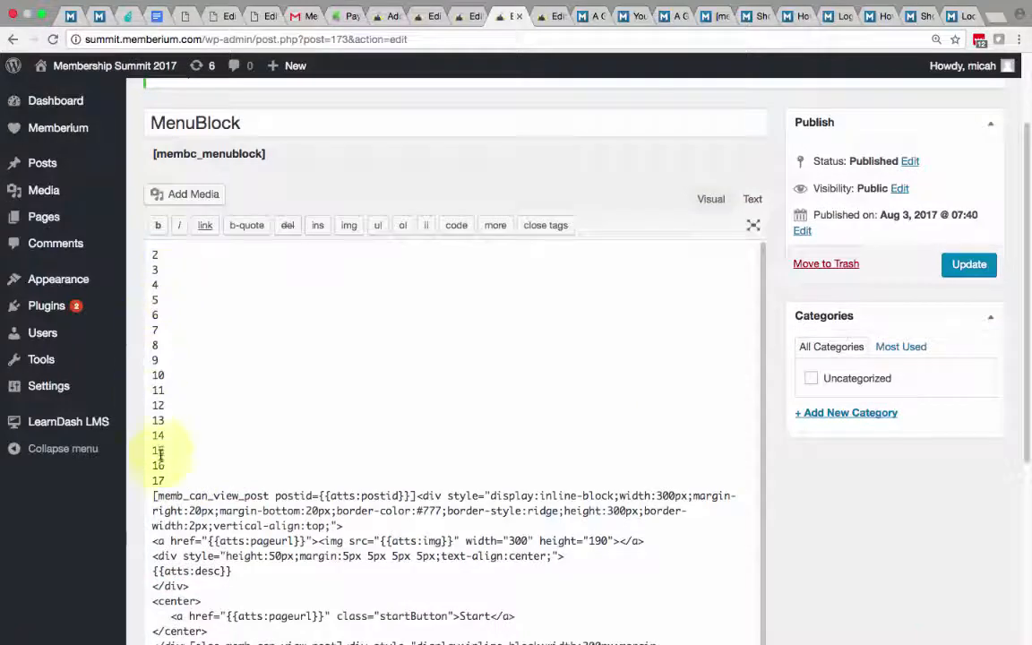
mouse_move(103, 216)
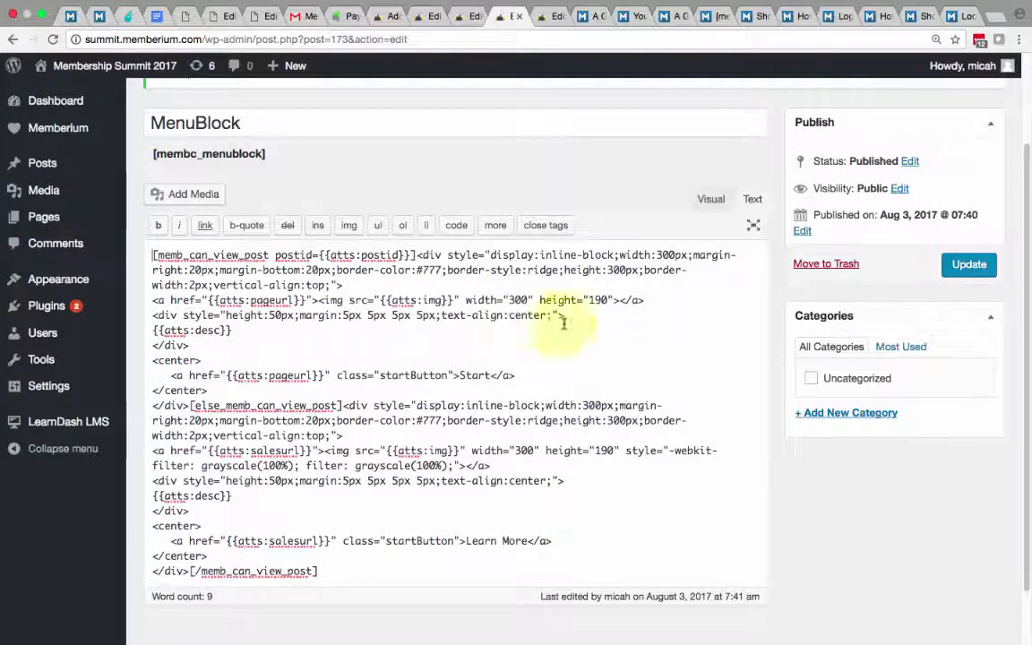
click(966, 265)
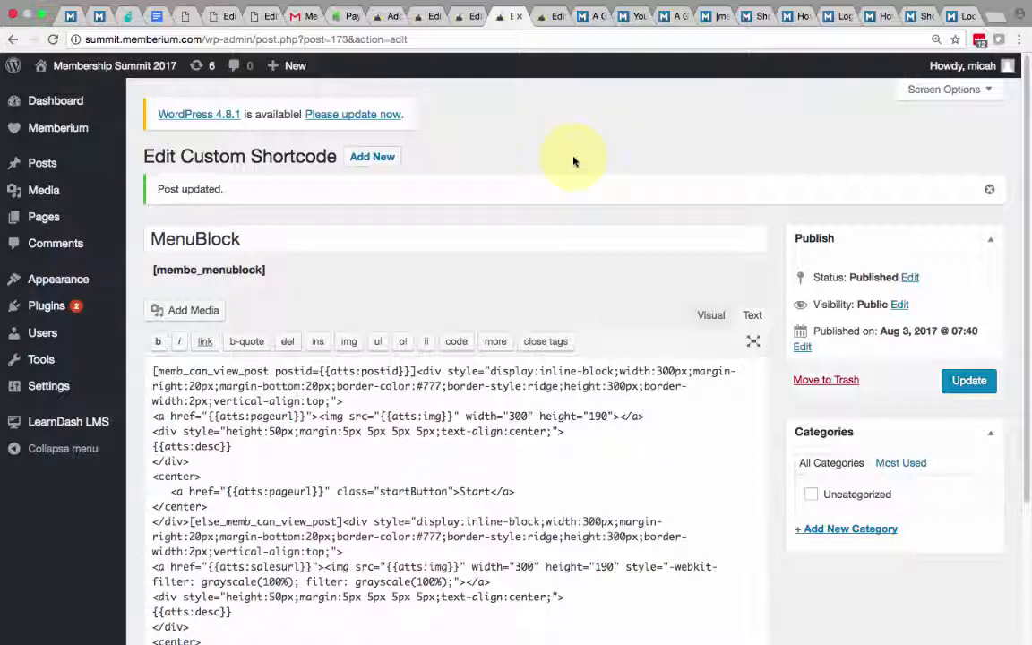
Step: Replace the Test page's content with the article's example [membc_courseblock postid=123] shortcode, including its desc, img, pageurl and salesurl attributes
click(873, 16)
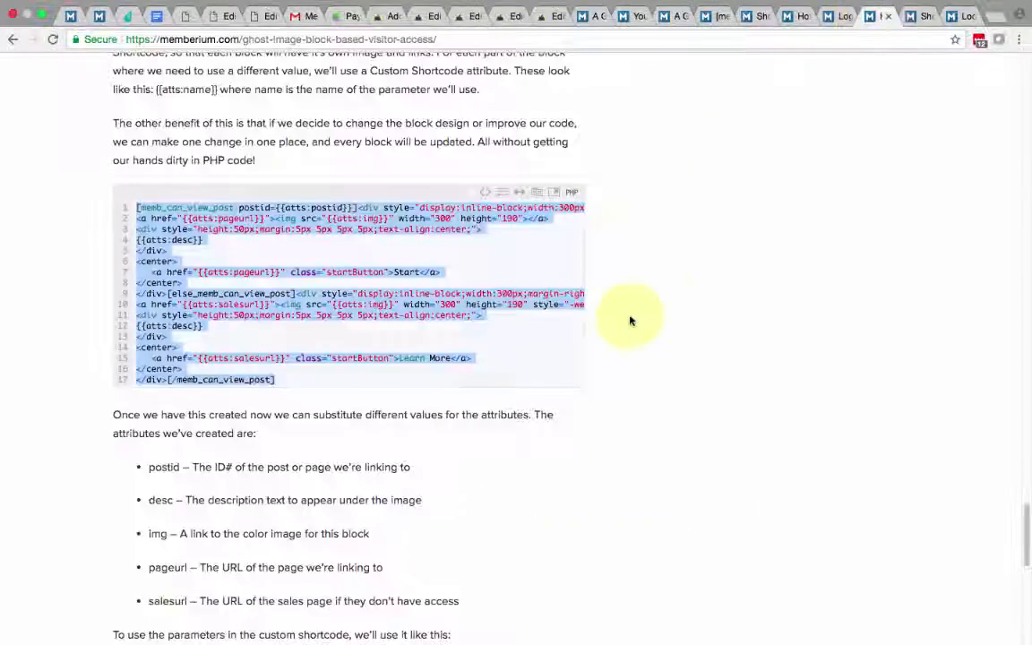
scroll(625, 332, down, 5)
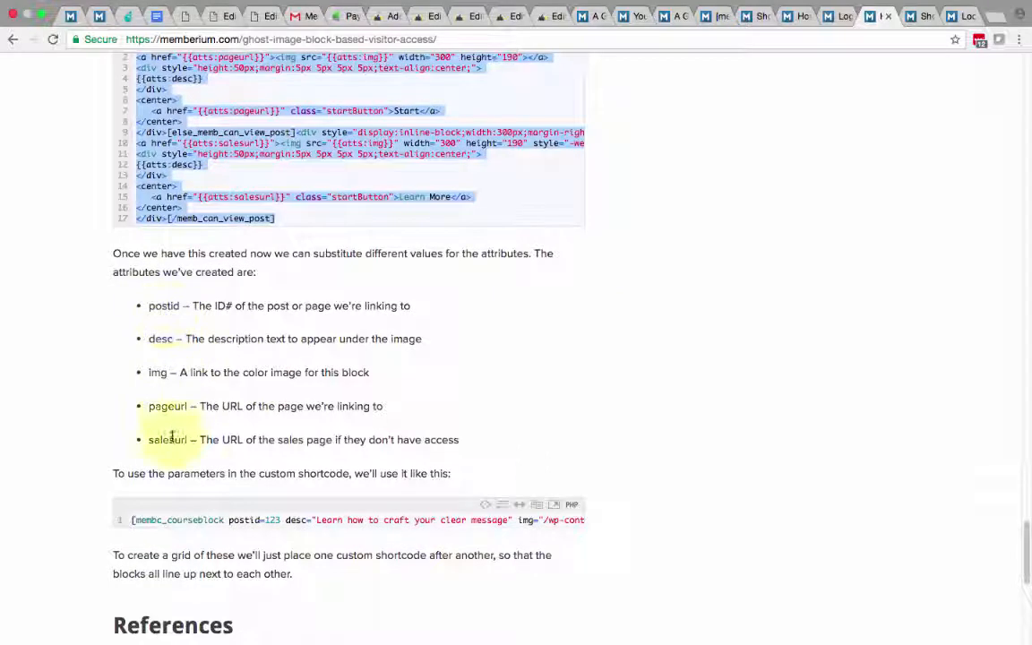
scroll(176, 439, down, 4)
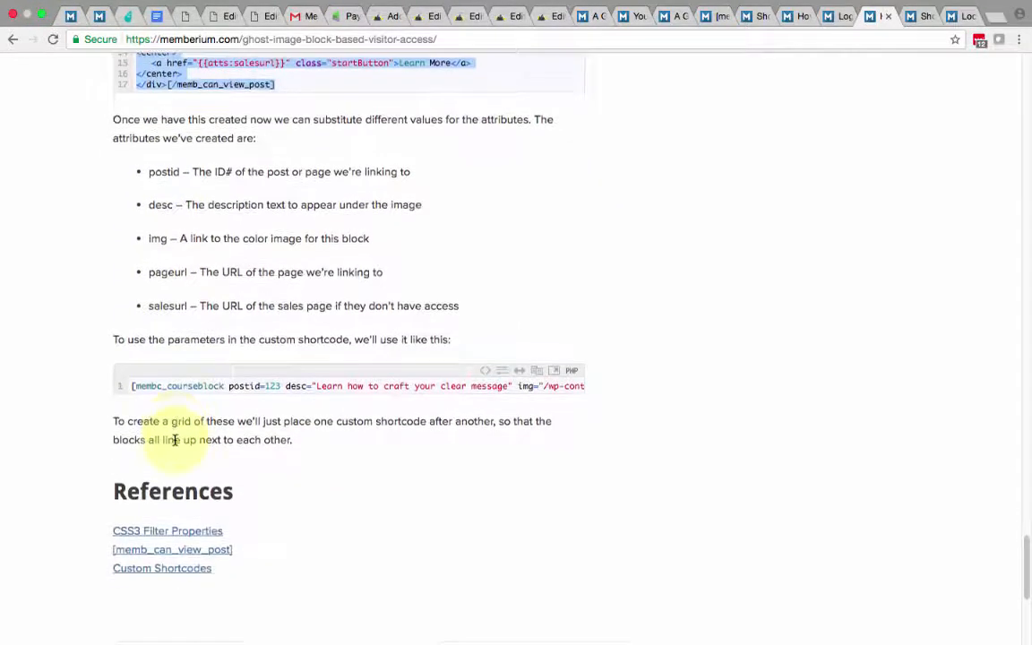
double_click(188, 385)
triple_click(188, 385)
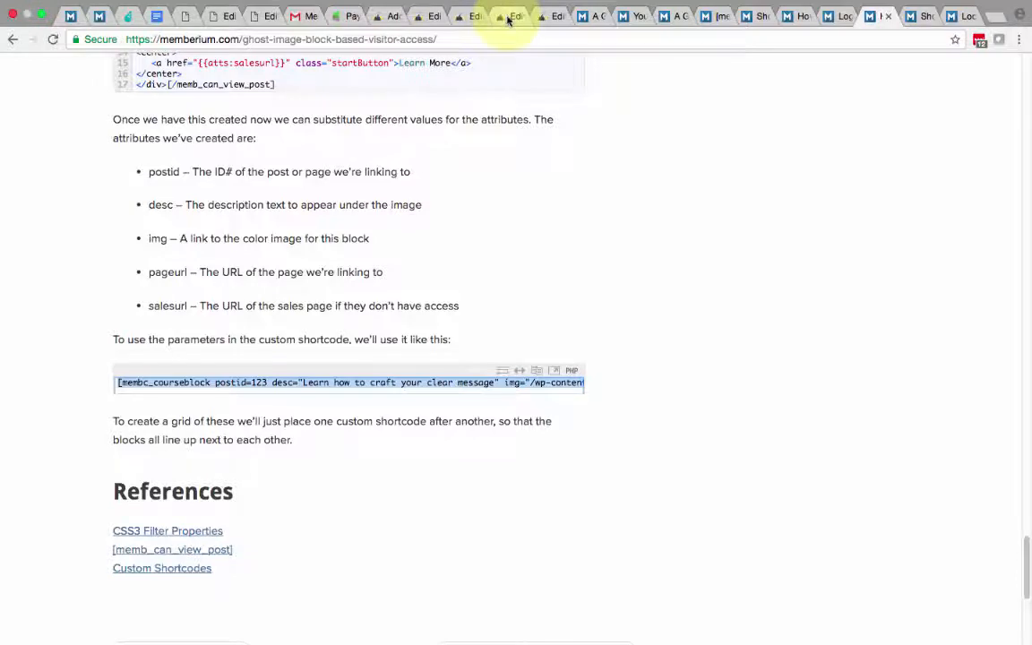
click(549, 17)
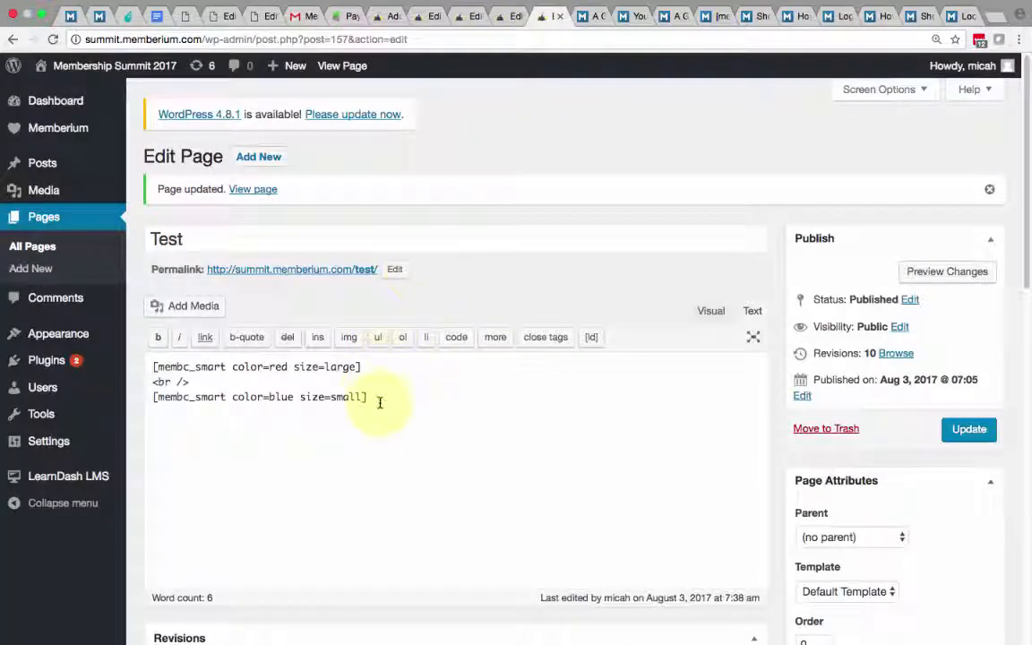
drag(380, 403, 133, 361)
text([membc_courseblock postid=123 desc="Learn how to craft your clear message" img="/wp-content/uploads/2016/04/clear-message.jpg" pageurl="/course-crafting-a-clear-message/" salesurl="/order/crafting-a-clear-message/"])
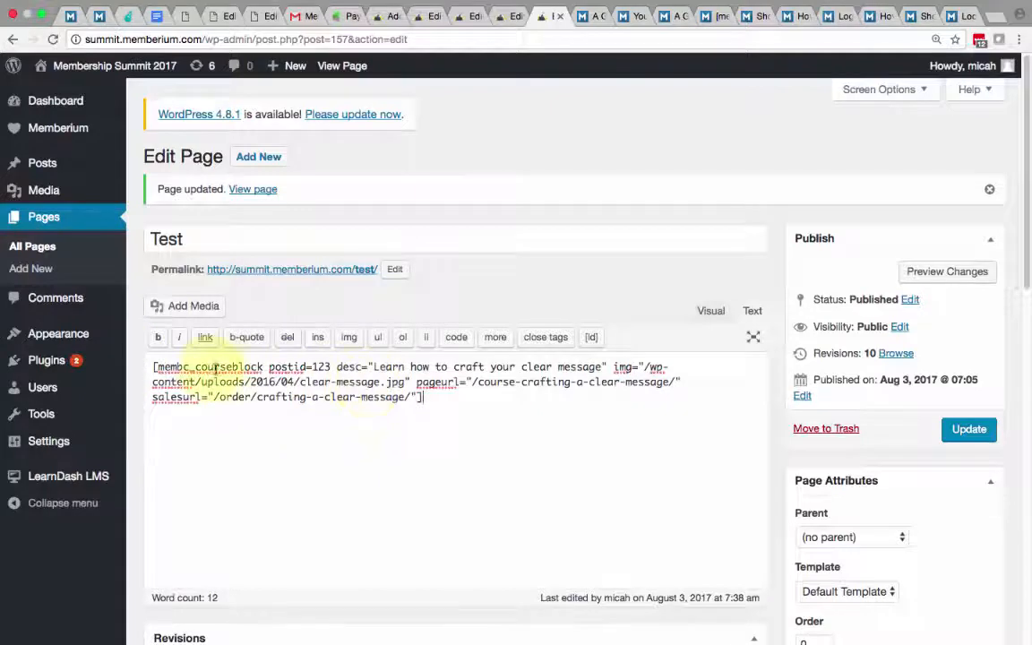
Step: Add two more copies of the [membc_courseblock] shortcode below the first, separated by blank lines
double_click(317, 366)
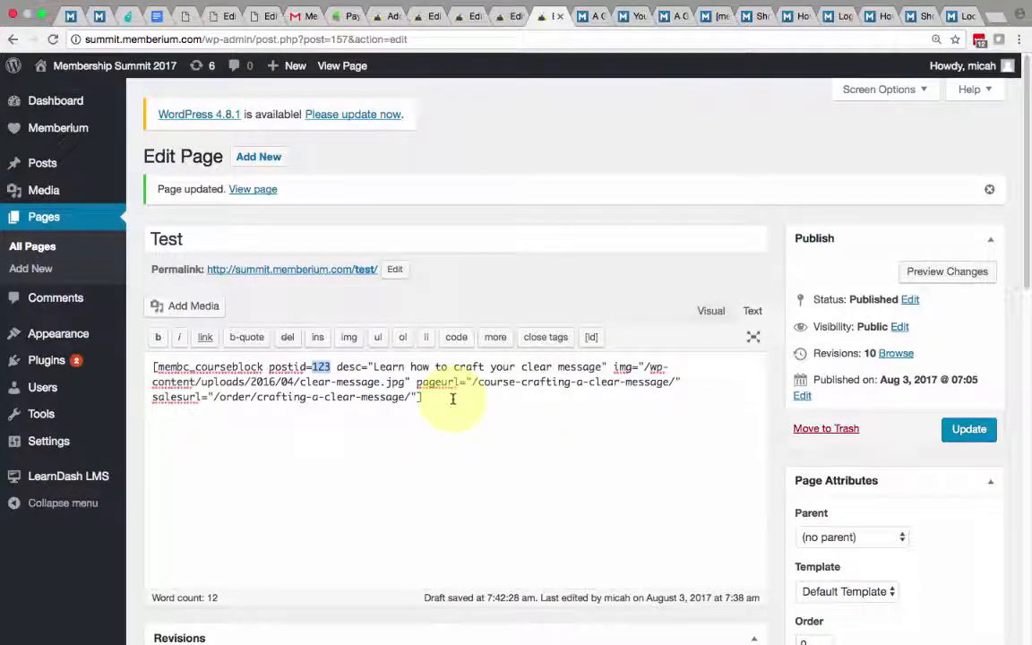
drag(451, 396, 150, 362)
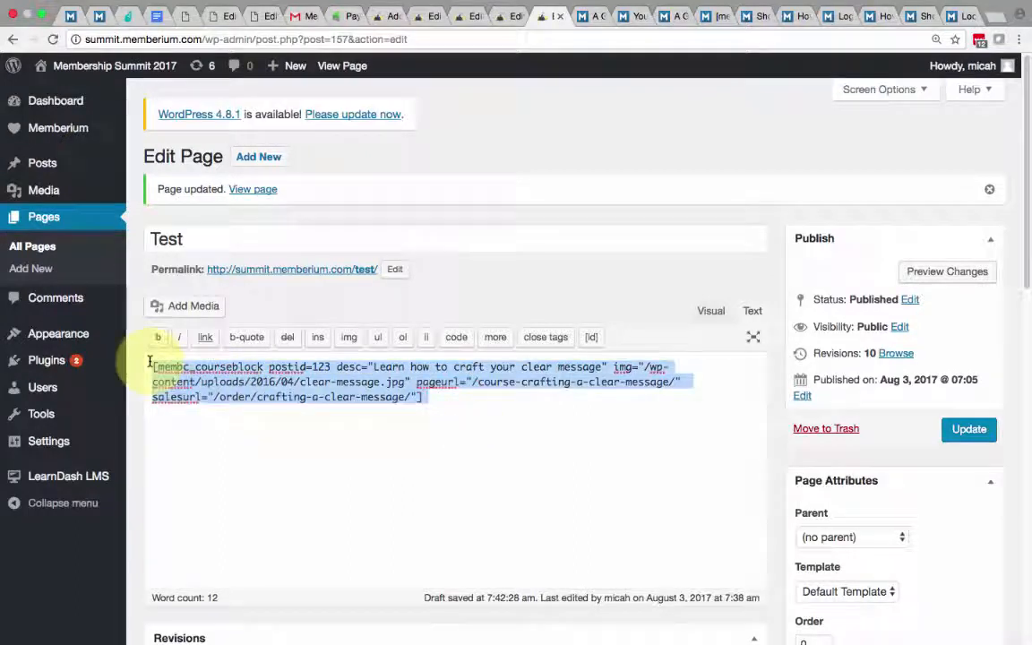
click(444, 398)
key(Return)
key(Return)
text([membc_courseblock postid=123 desc="Learn how to craft your clear message" img="/wp-content/uploads/2016/04/clear-message.jpg" pageurl="/course-crafting-a-clear-message/" salesurl="/order/crafting-a-clear-message/"])
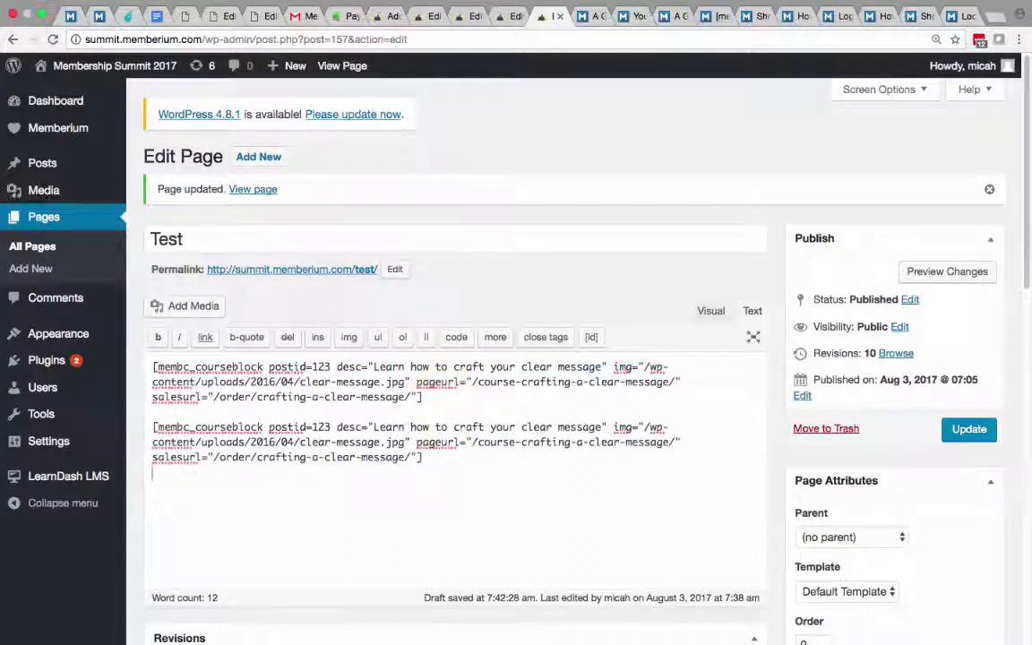
key(Return)
key(Return)
text([membc_courseblock postid=123 desc="Learn how to craft your clear message" img="/wp-content/uploads/2016/04/clear-message.jpg" pageurl="/course-crafting-a-clear-message/" salesurl="/order/crafting-a-clear-message/"])
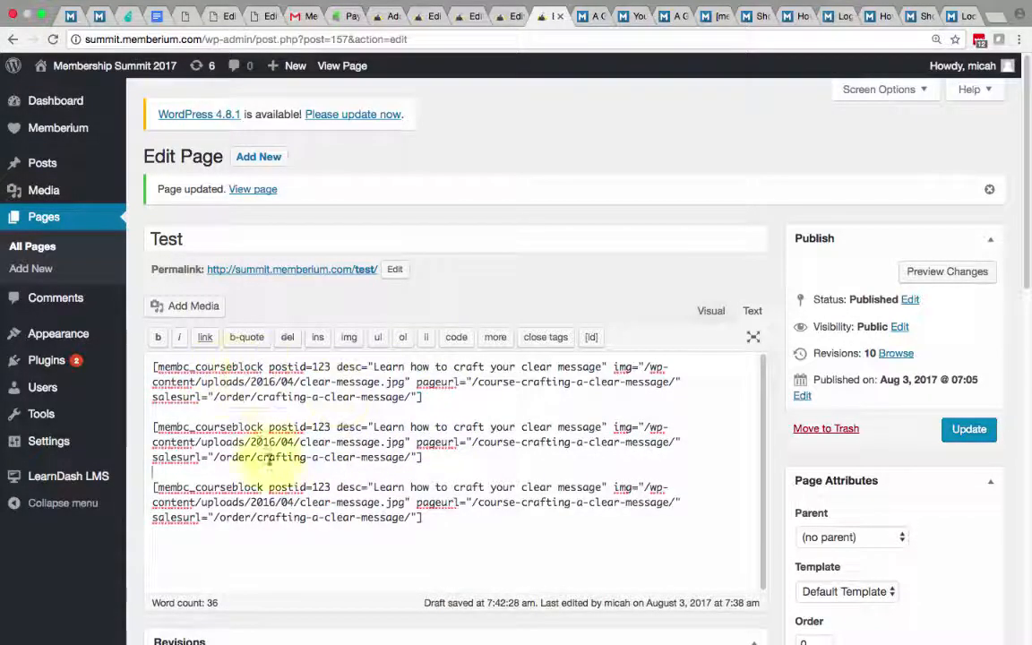
Step: Update the Test page and reload its live version to check the output of the three course block shortcodes
click(968, 429)
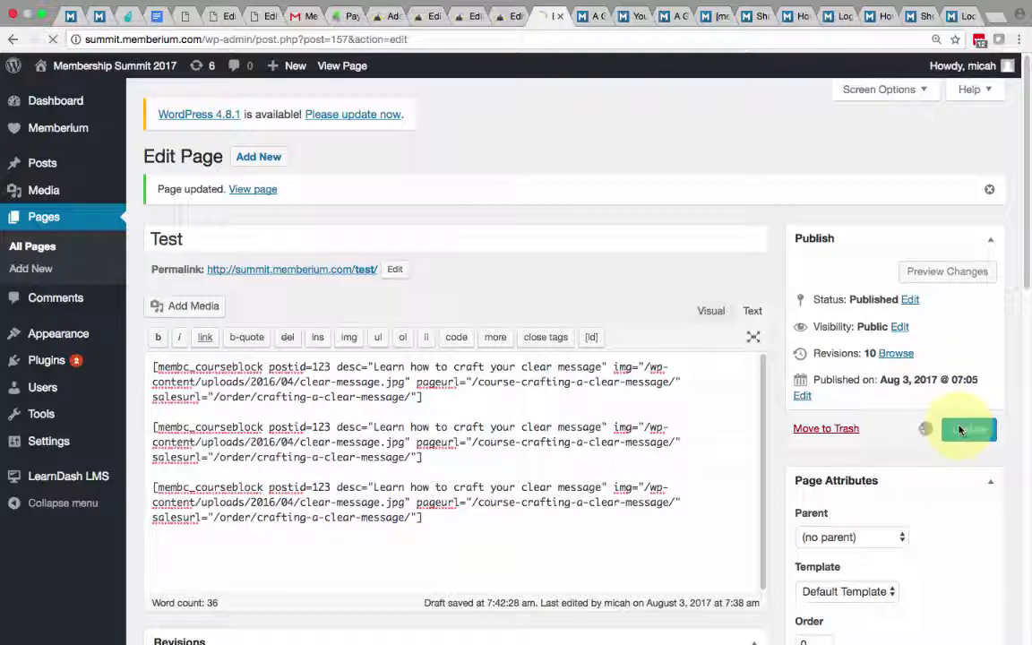
key(ctrl+Right)
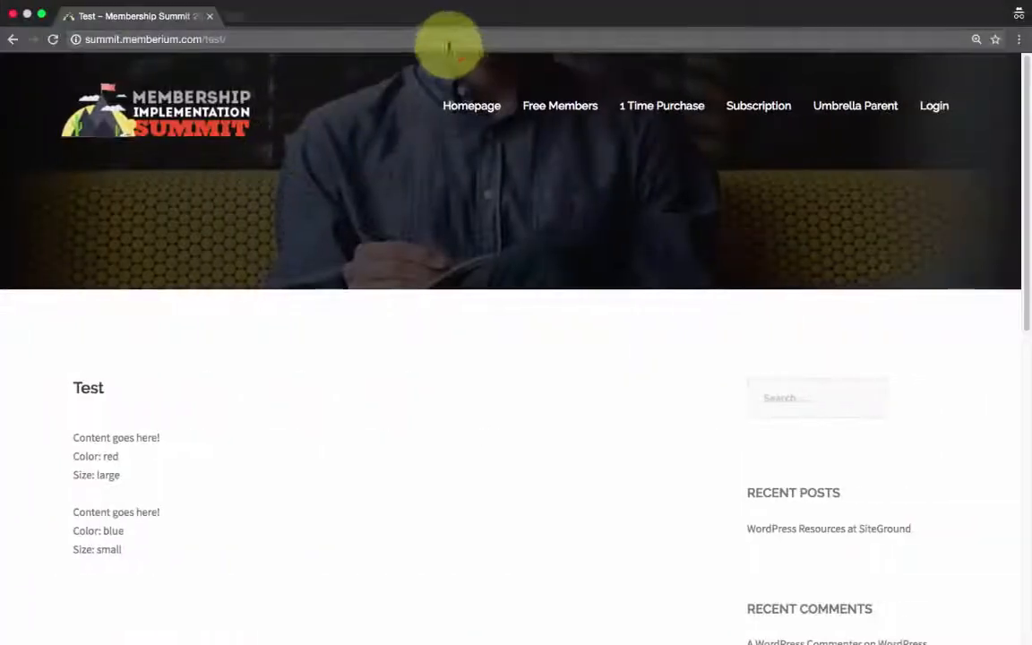
click(447, 42)
key(Return)
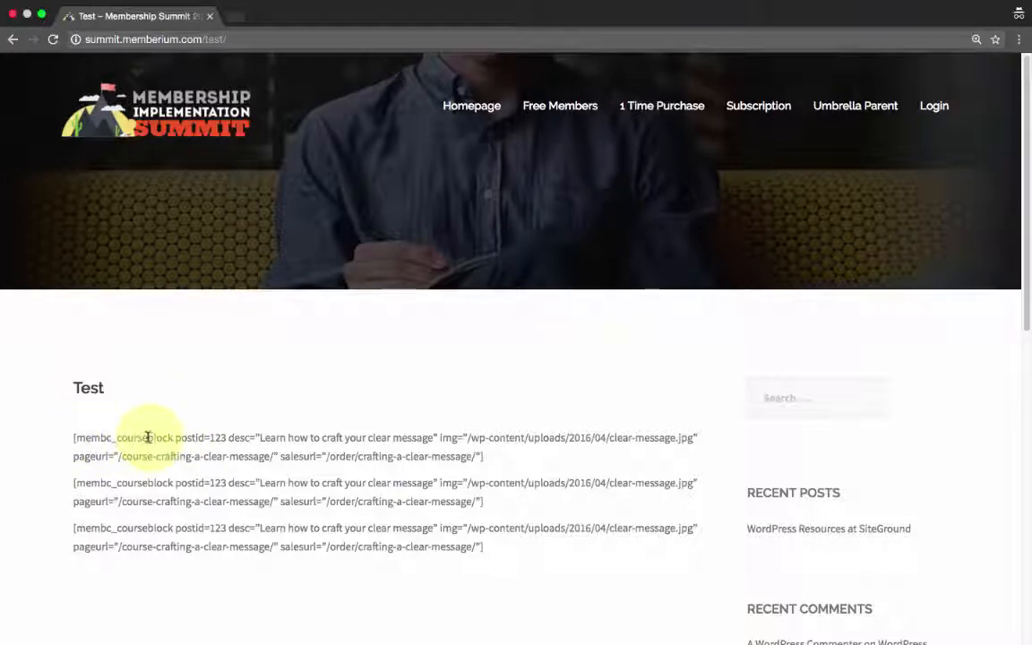
Step: Return to the MenuBlock custom shortcode editor and enable the Slug box in its screen options
key(ctrl+Left)
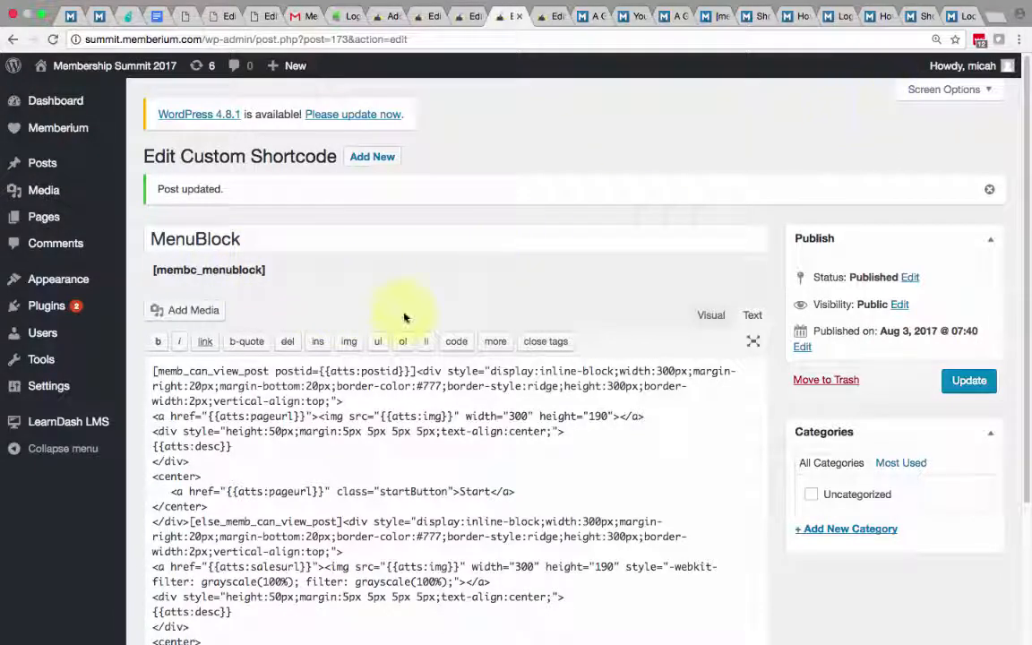
scroll(627, 232, down, 5)
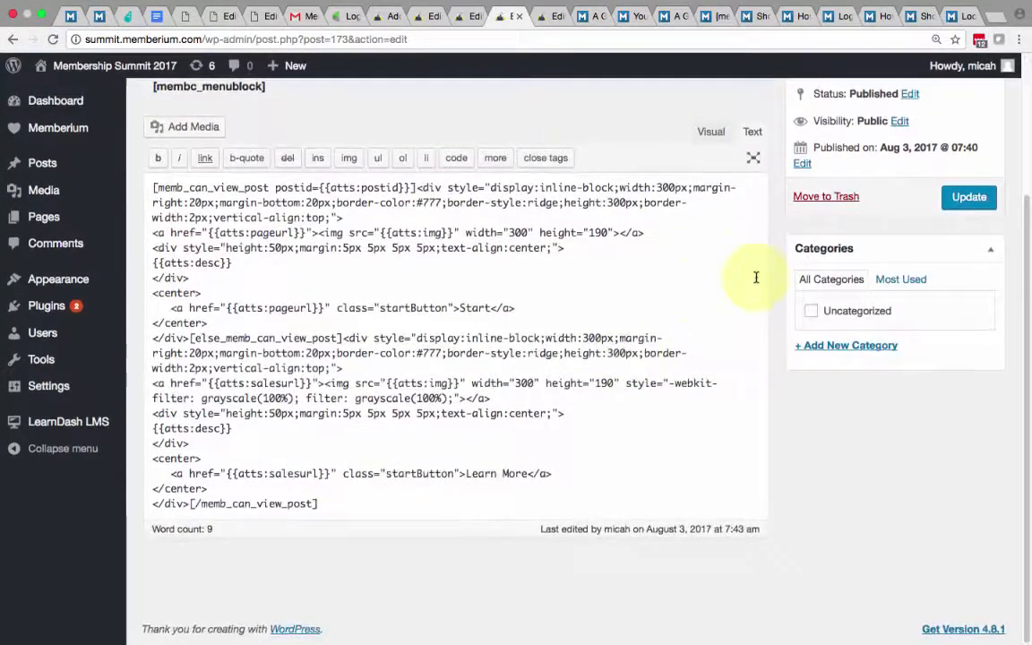
scroll(753, 279, up, 5)
click(951, 100)
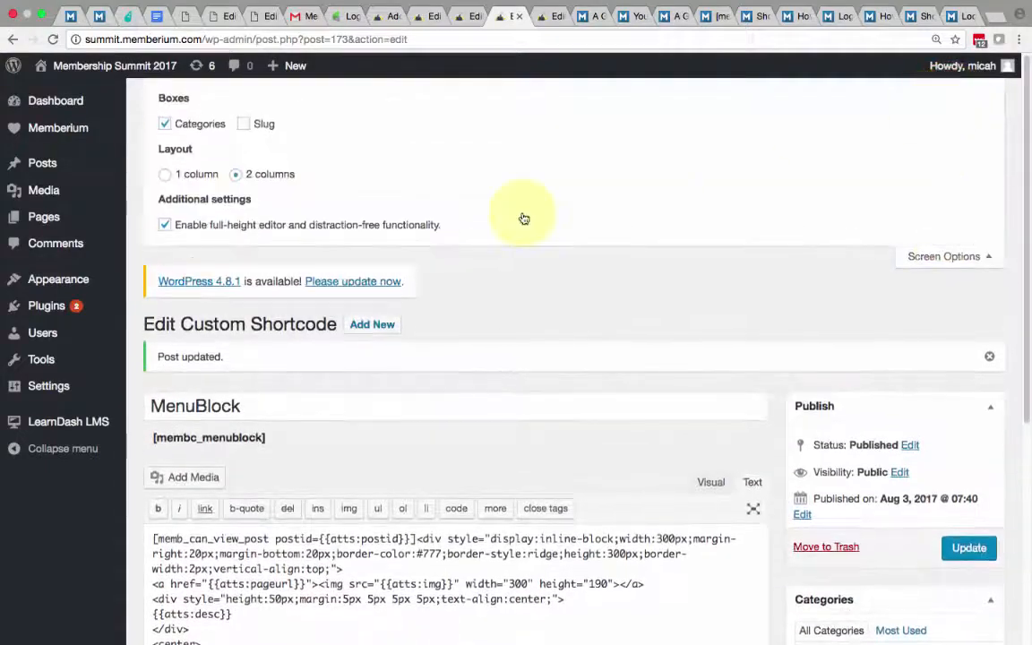
click(246, 124)
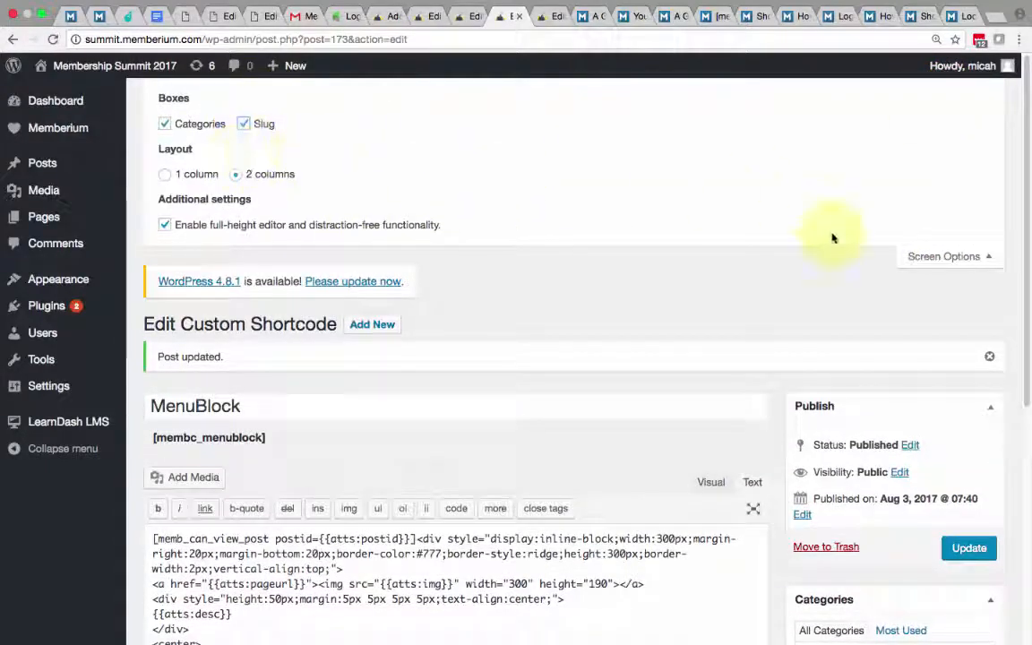
click(936, 256)
Step: Change the MenuBlock shortcode's slug to courseblock and update the post
scroll(731, 253, down, 5)
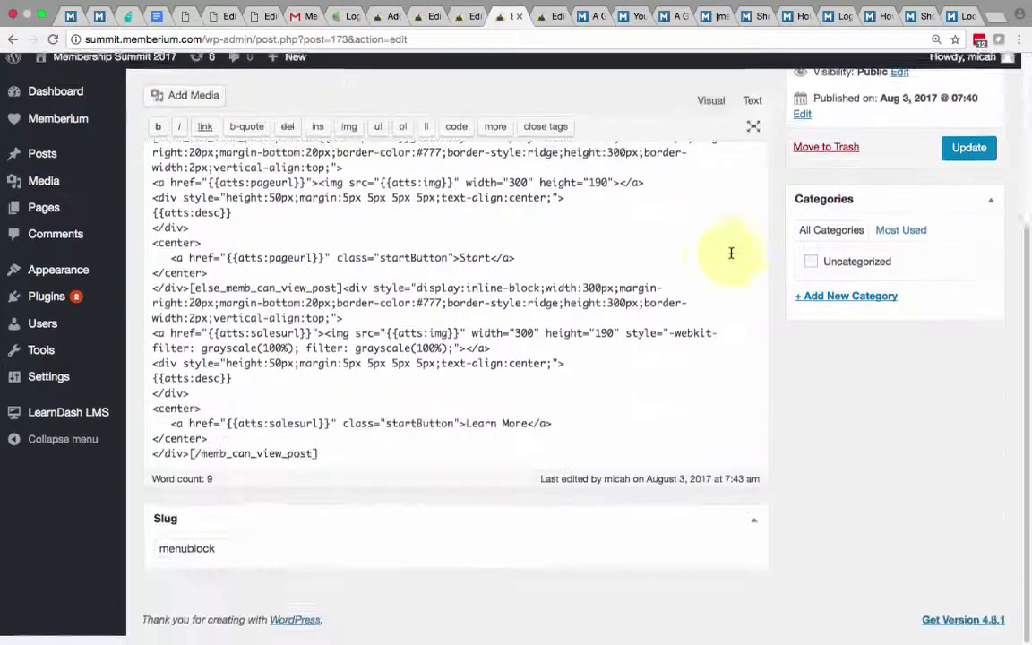
double_click(234, 557)
text(x)
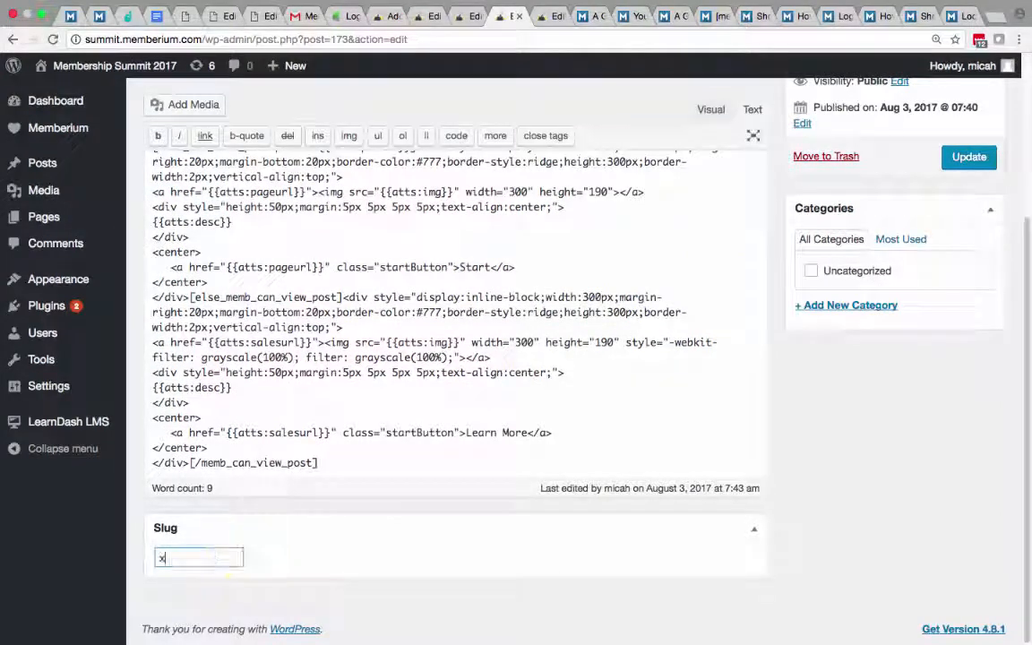
text(course)
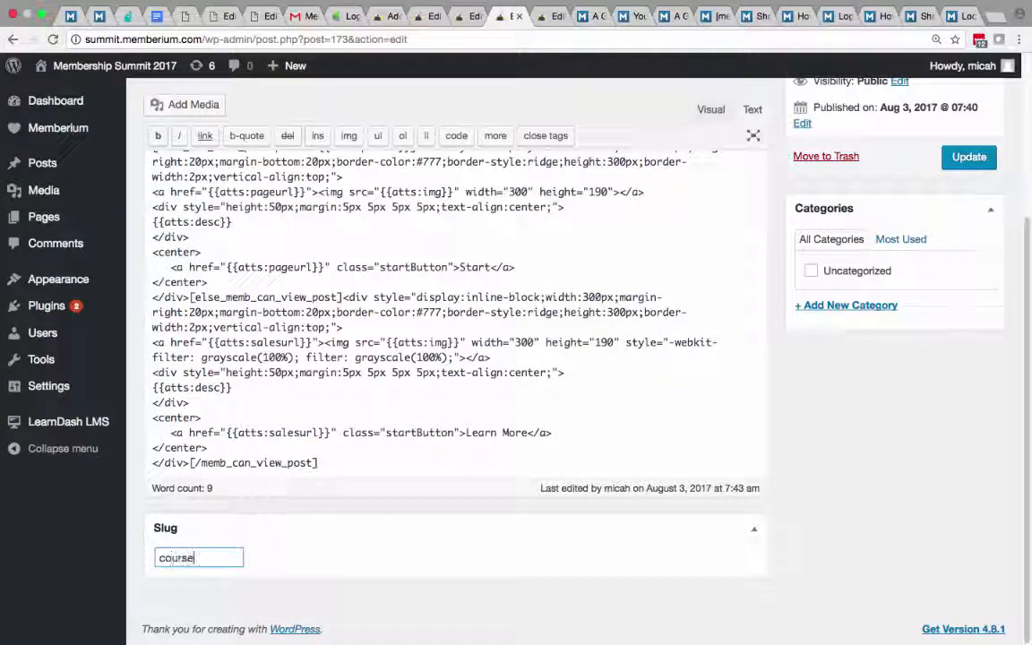
text(block)
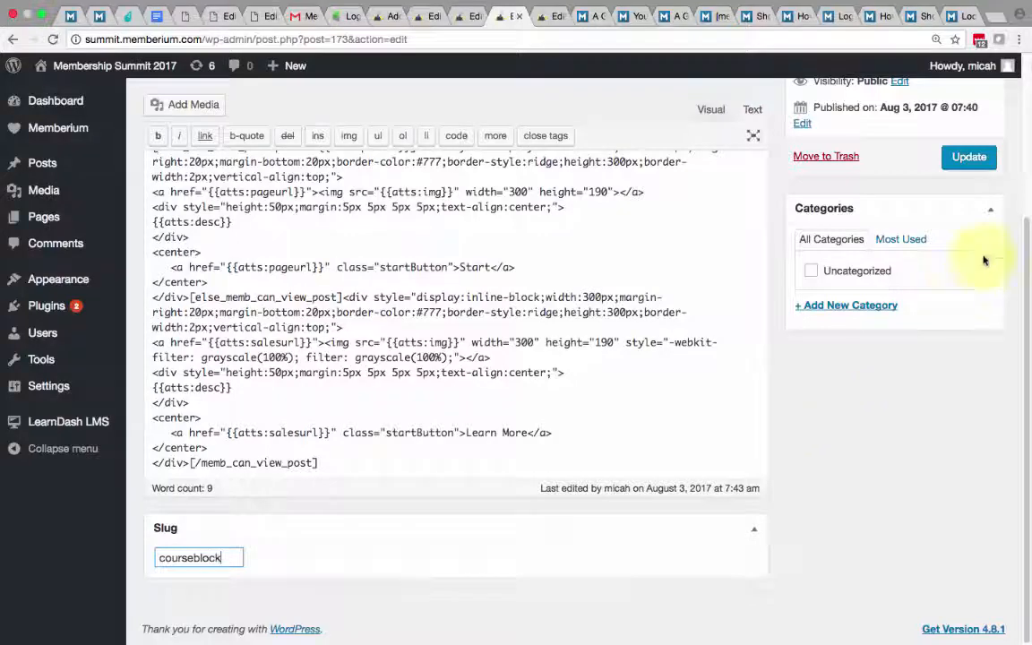
click(968, 157)
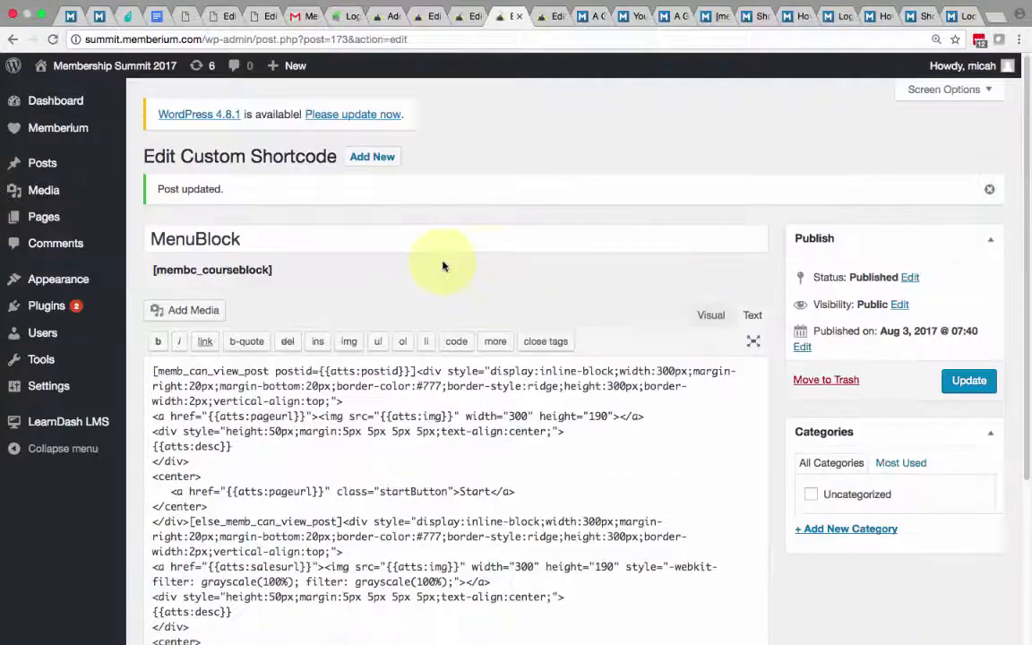
Step: Reload the live Test page and examine how the three course blocks render
double_click(233, 270)
key(ctrl+Right)
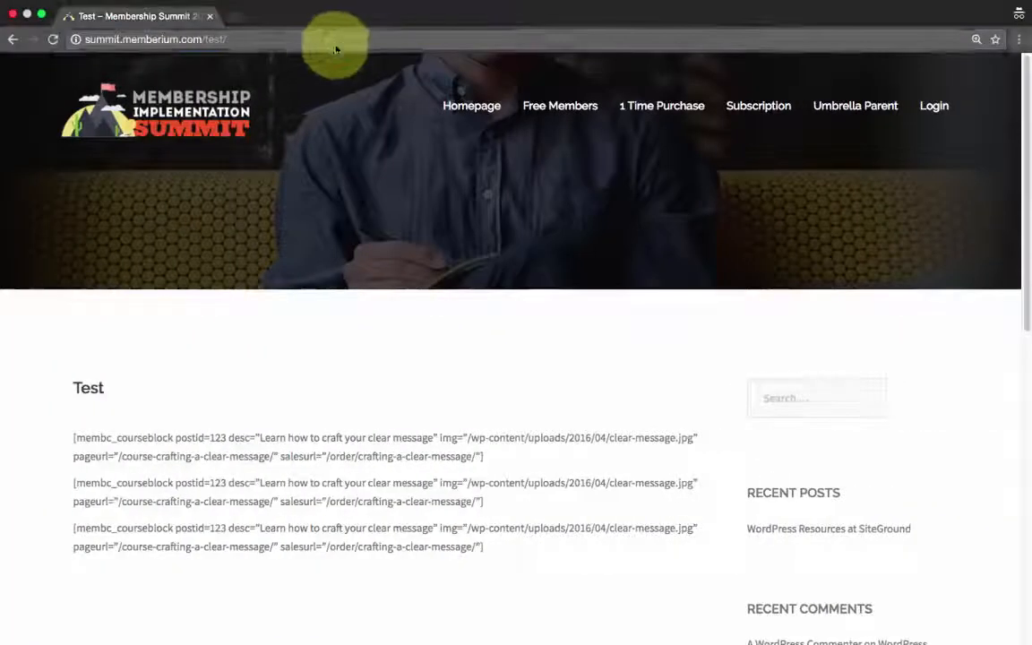
click(334, 41)
key(Return)
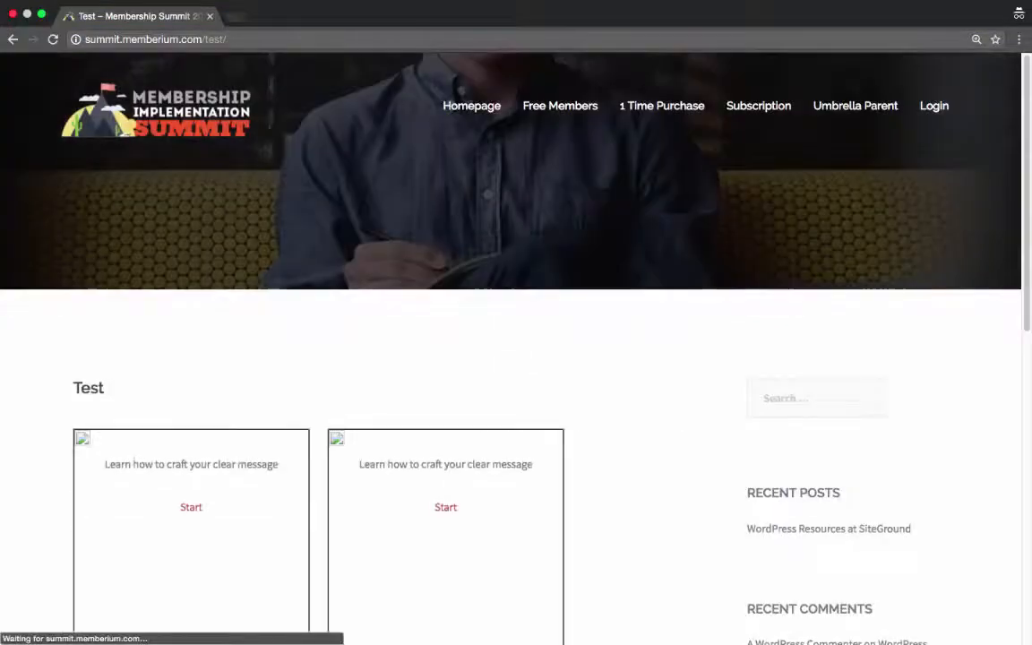
scroll(392, 324, down, 5)
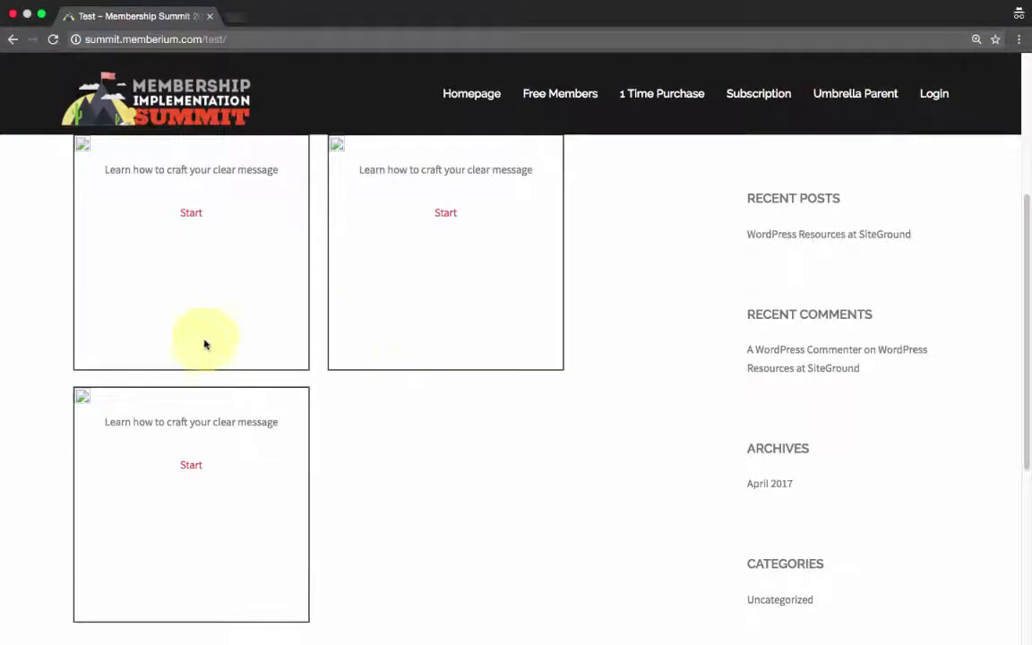
scroll(391, 453, up, 2)
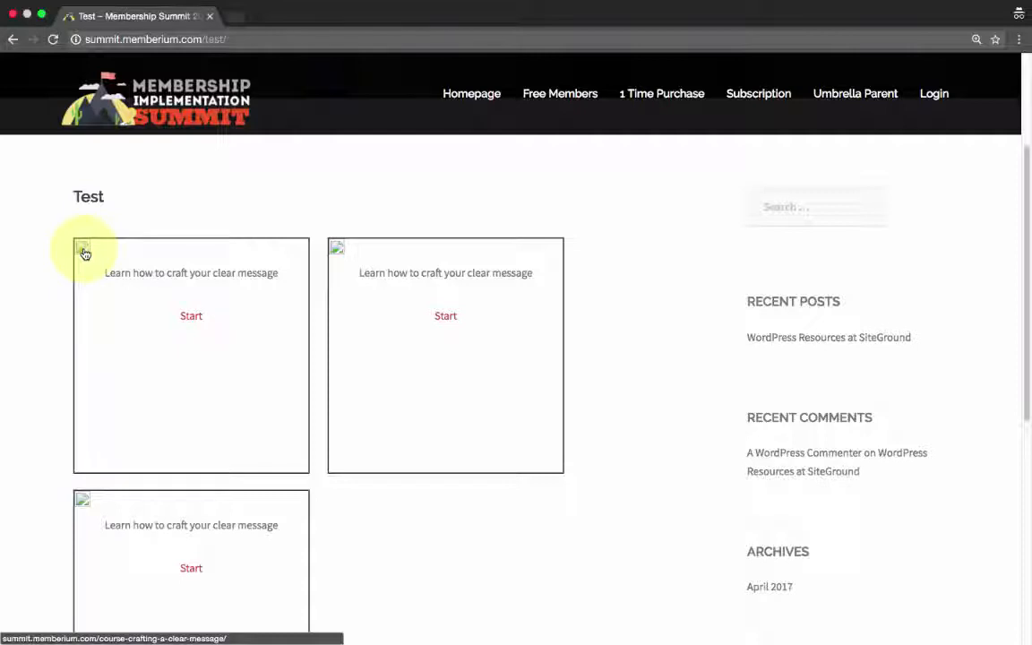
double_click(266, 272)
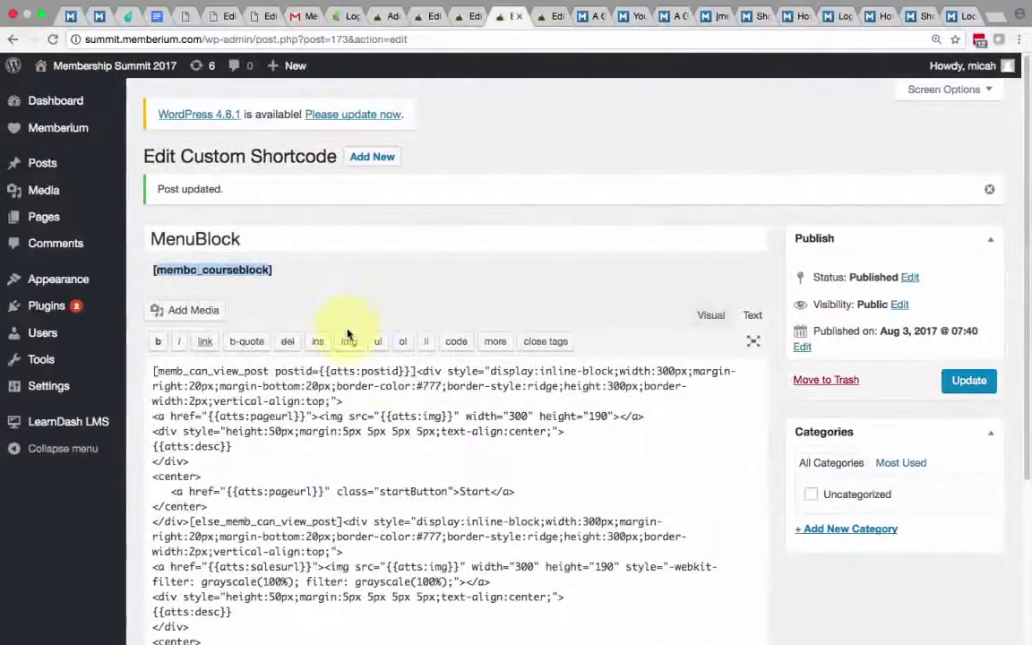
Step: In the Test page editor, add a fourth copy of the [membc_courseblock] shortcode below the third, separated by a blank line
click(541, 18)
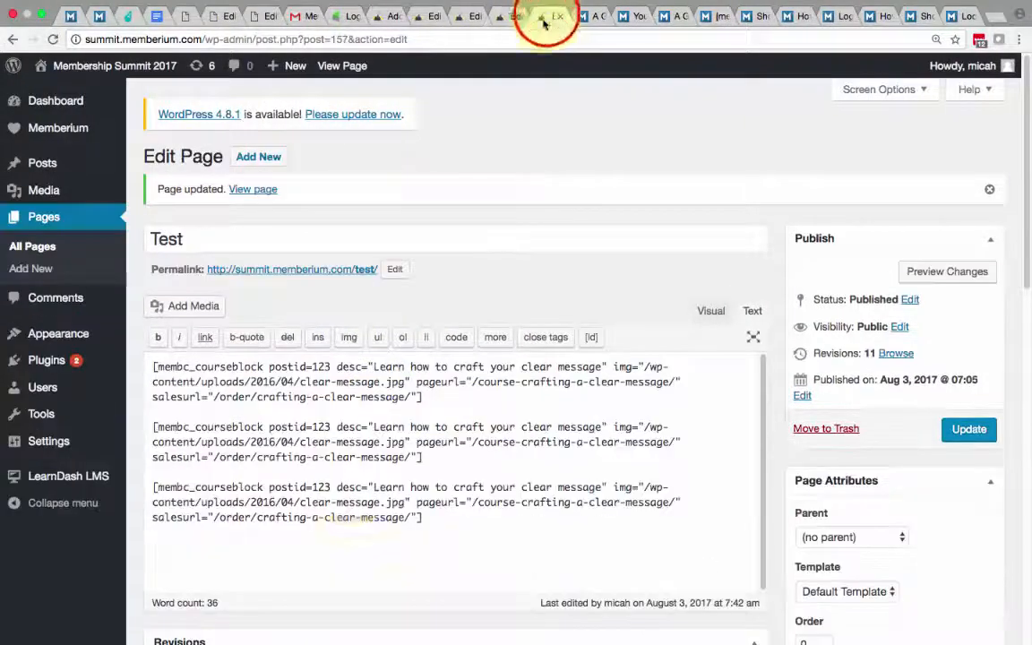
drag(441, 519, 69, 452)
key(ctrl+c)
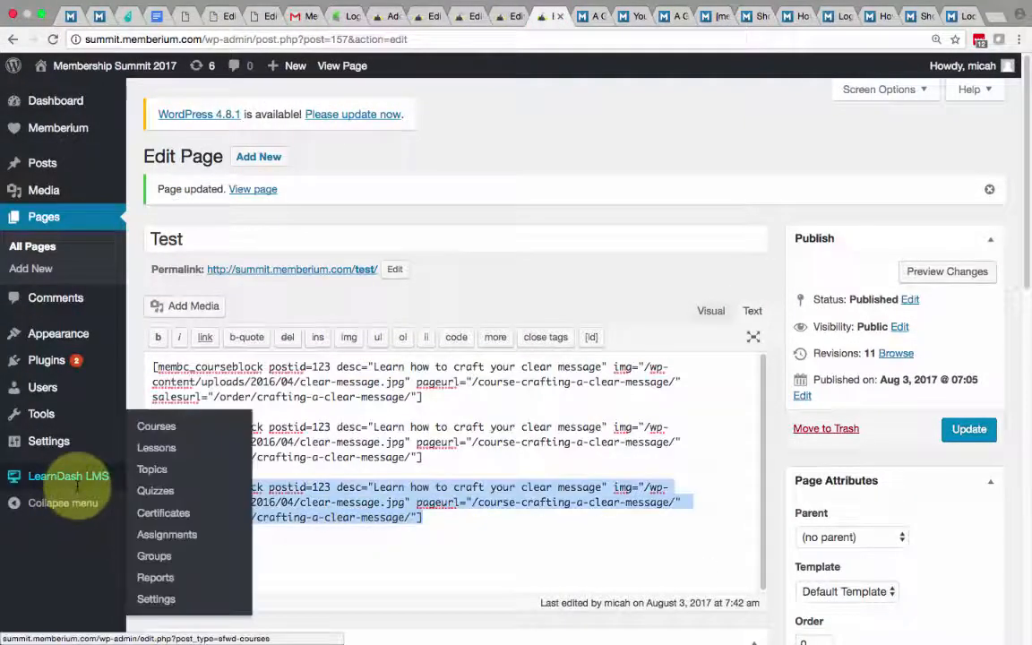
click(472, 515)
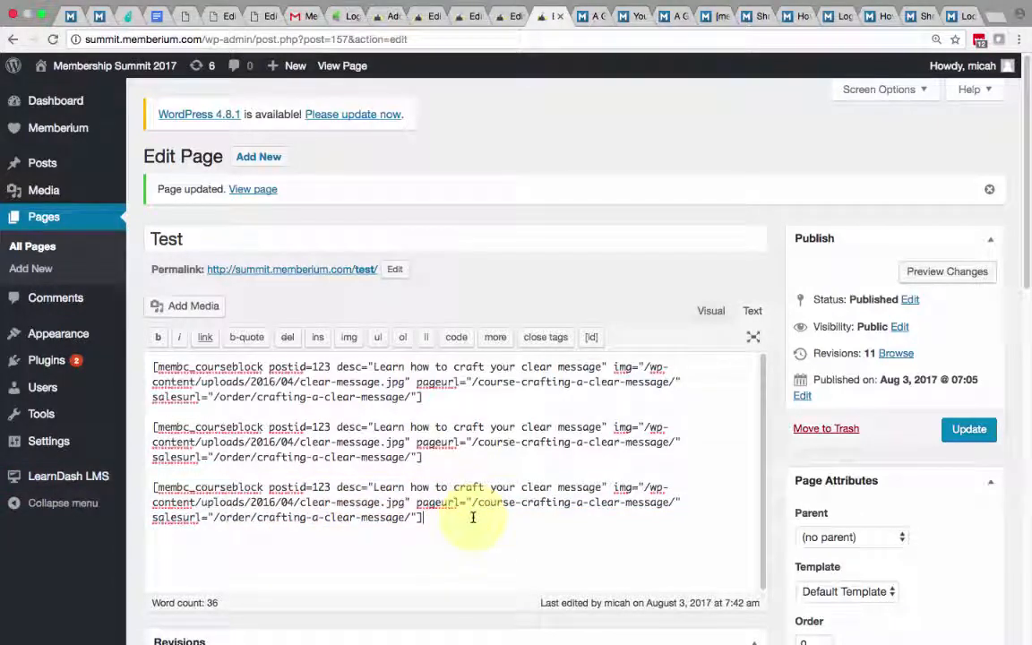
key(Return)
key(Return)
key(ctrl+v)
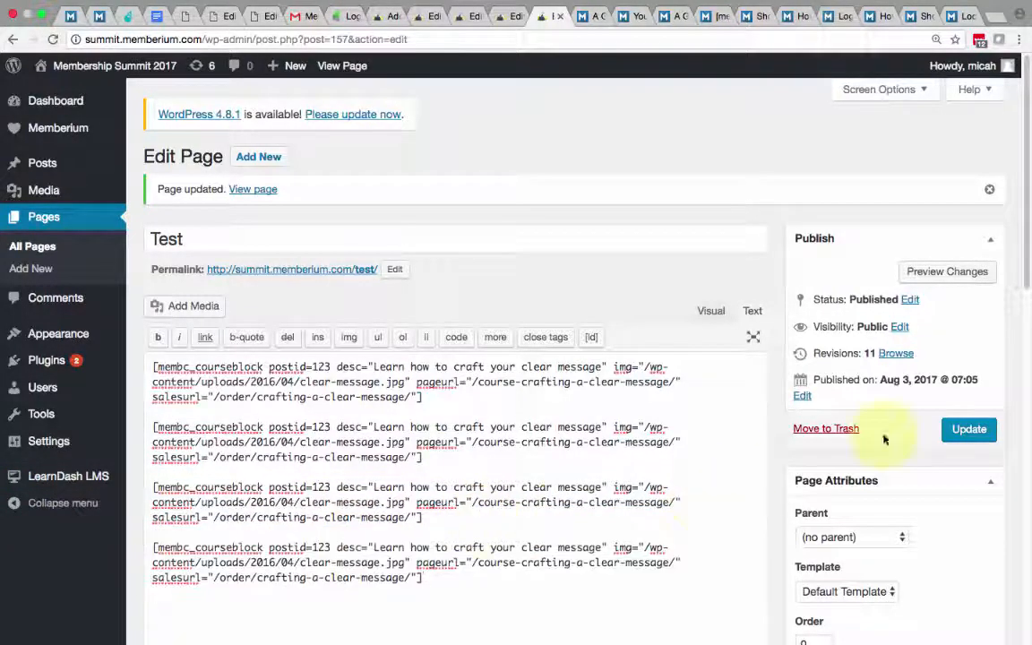
Step: Set the Test page's template to Full width and update the page
click(856, 593)
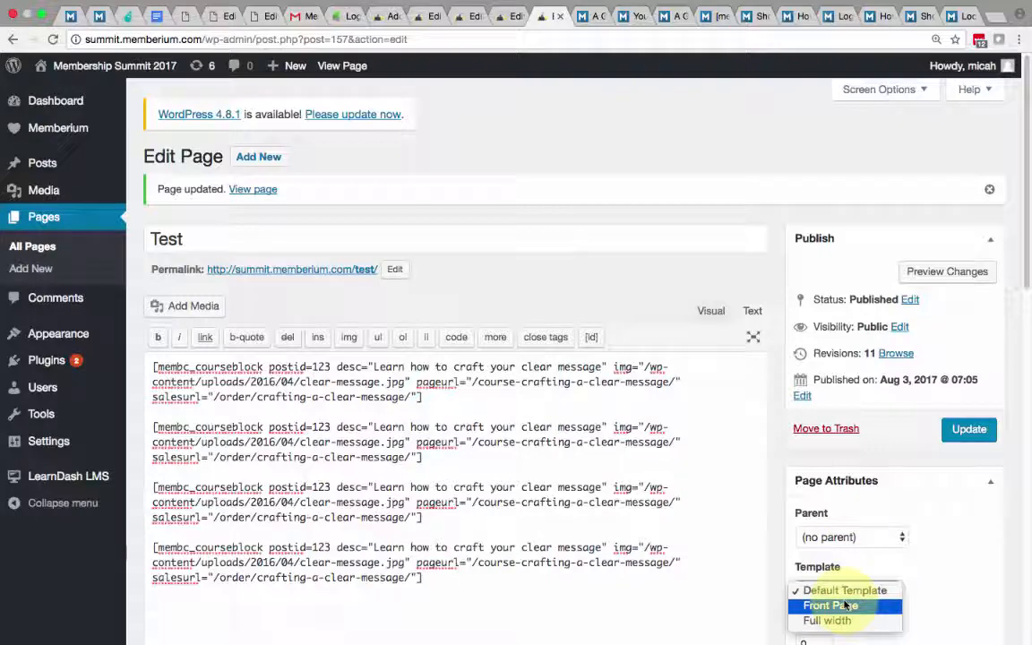
click(824, 620)
click(967, 432)
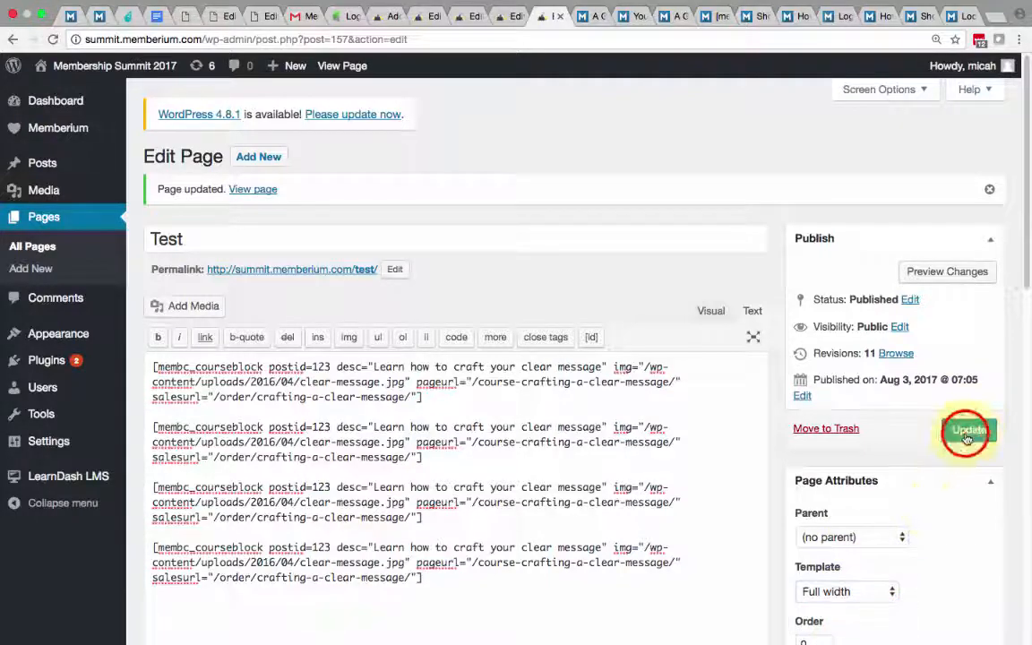
Step: Reload the live Test page to check the course block layout with the full-width template
key(ctrl+Right)
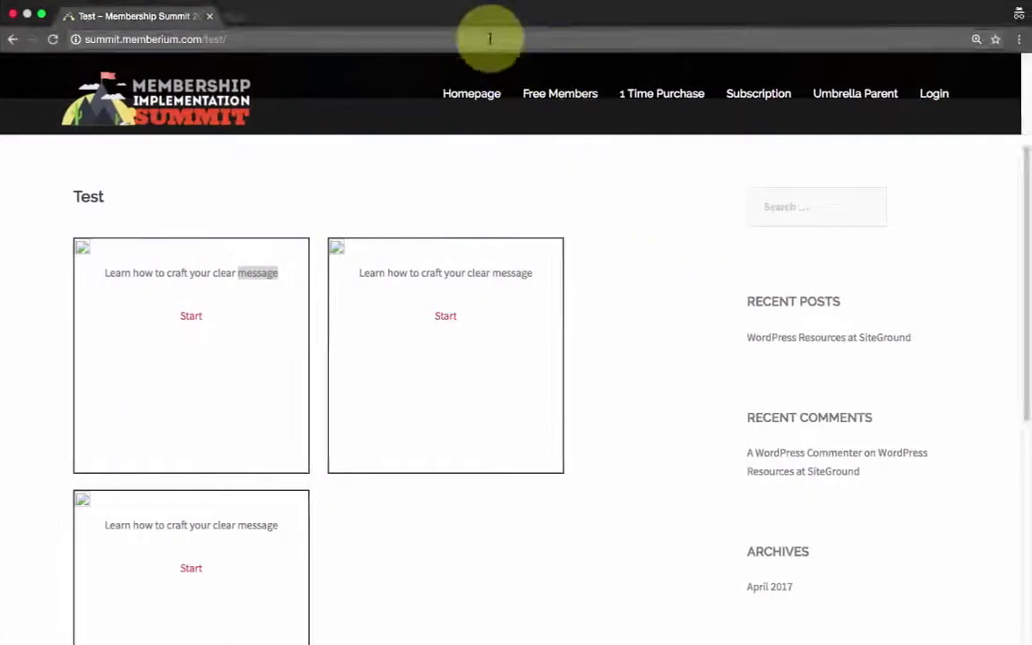
click(456, 39)
key(Return)
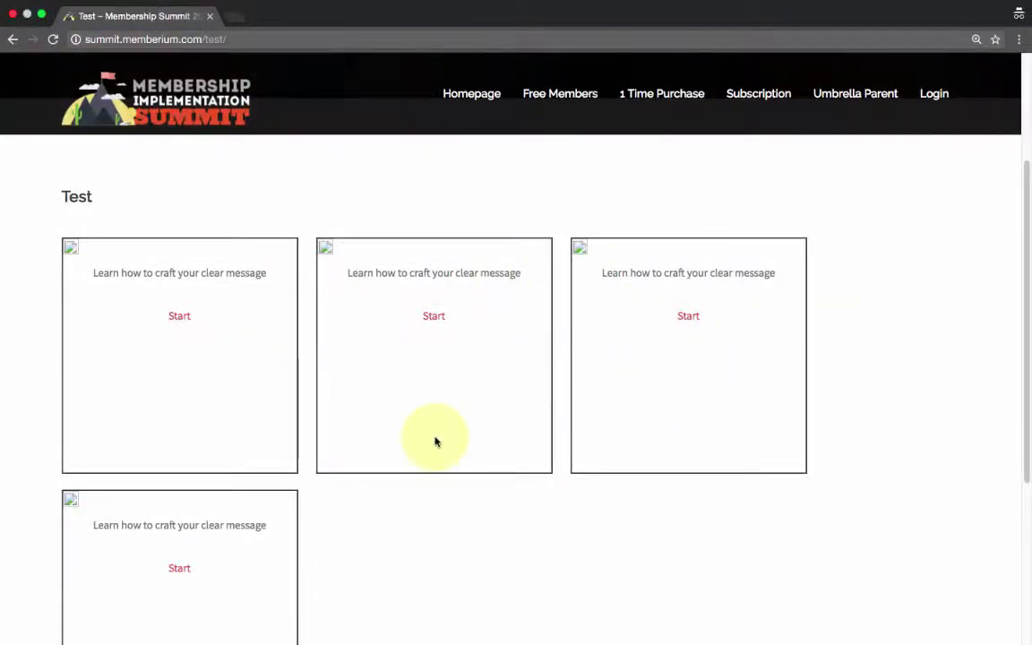
Step: Duplicate all four [membc_courseblock] shortcodes below the existing ones in the Test page's content and update the page
key(ctrl+Left)
drag(424, 578, 157, 349)
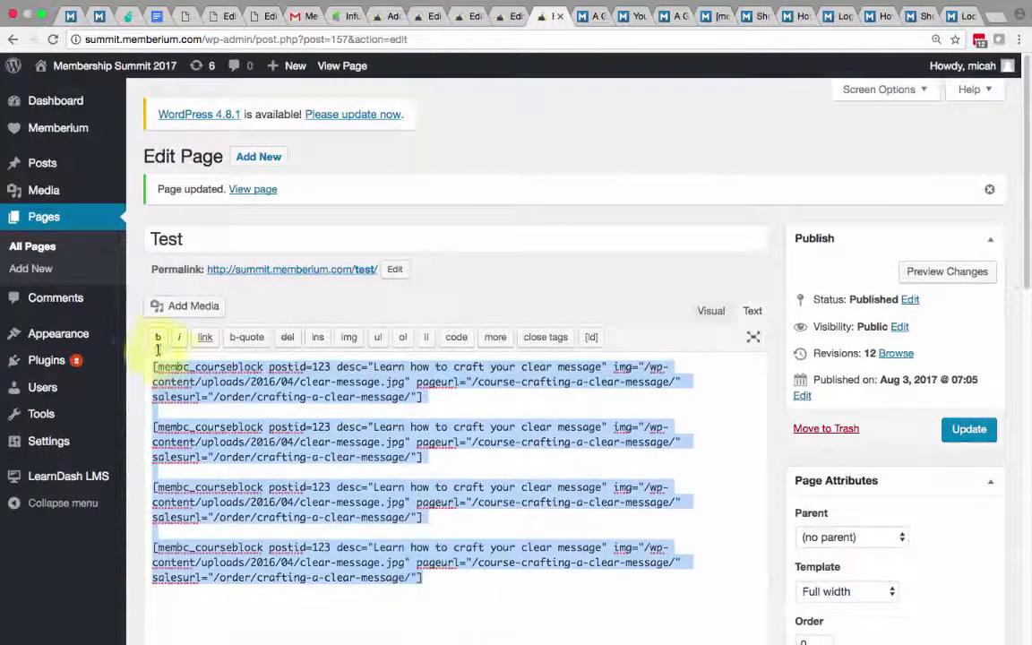
click(437, 581)
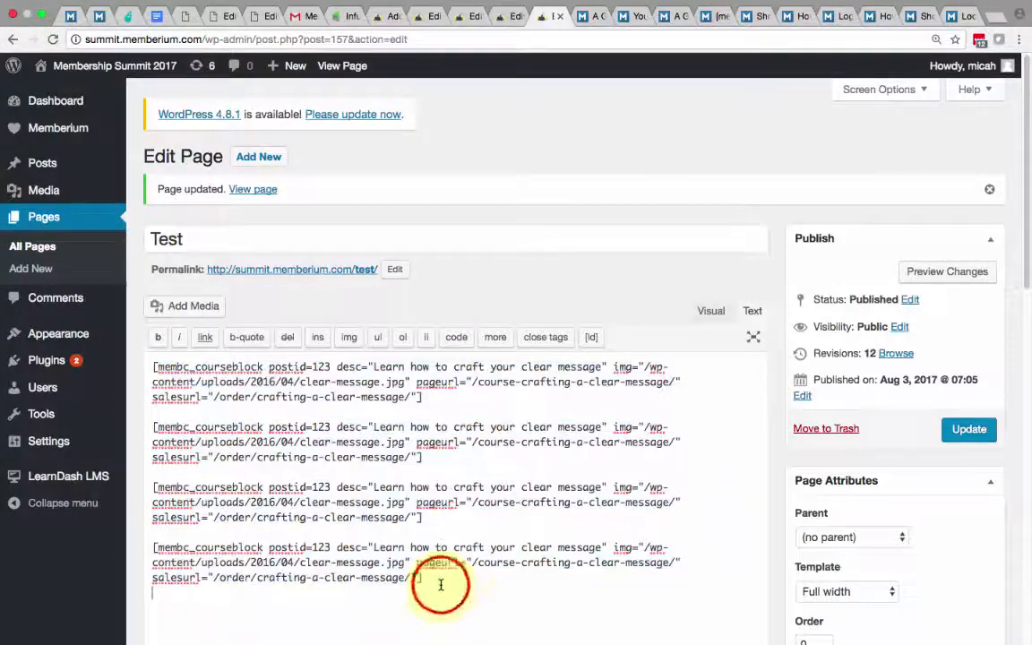
scroll(437, 580, down, 3)
scroll(515, 358, up, 5)
click(963, 368)
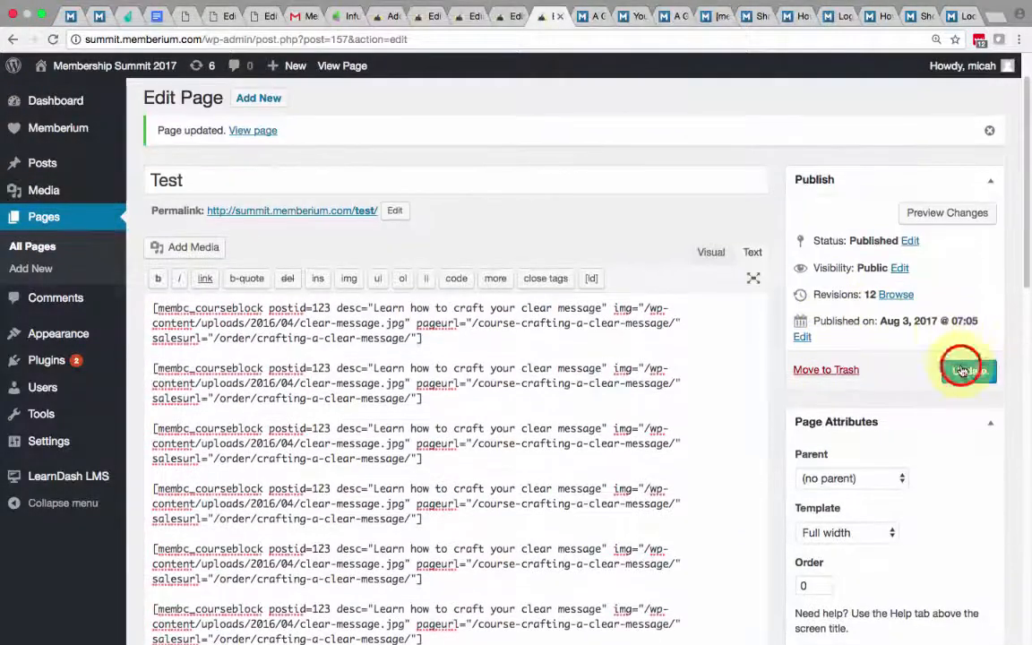
Step: Reload the live Test page and look through the expanded grid of course blocks
key(ctrl+Right)
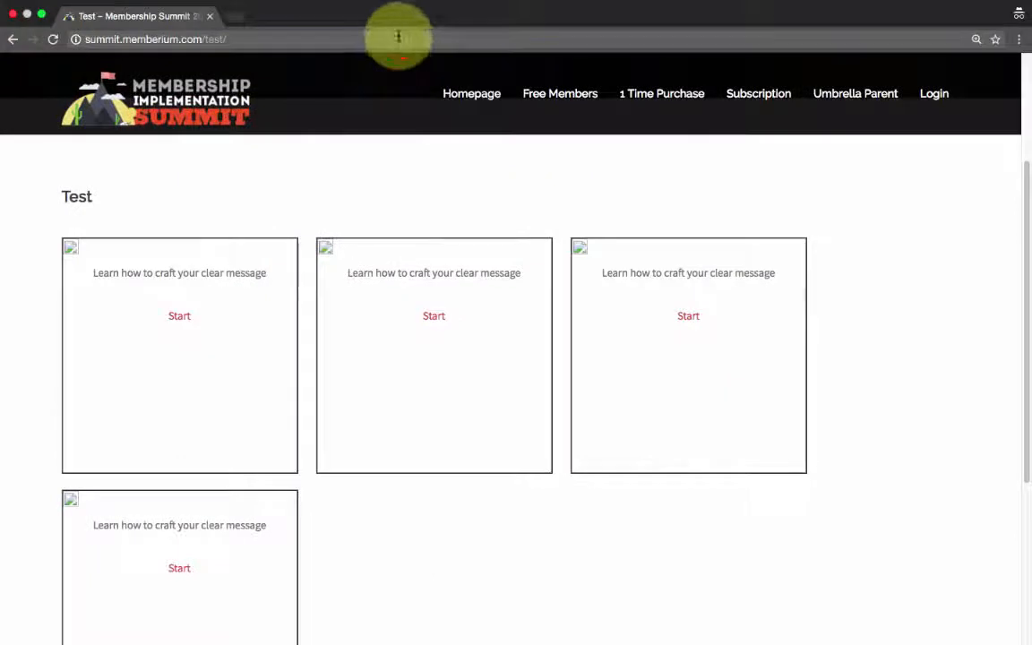
click(396, 38)
key(Return)
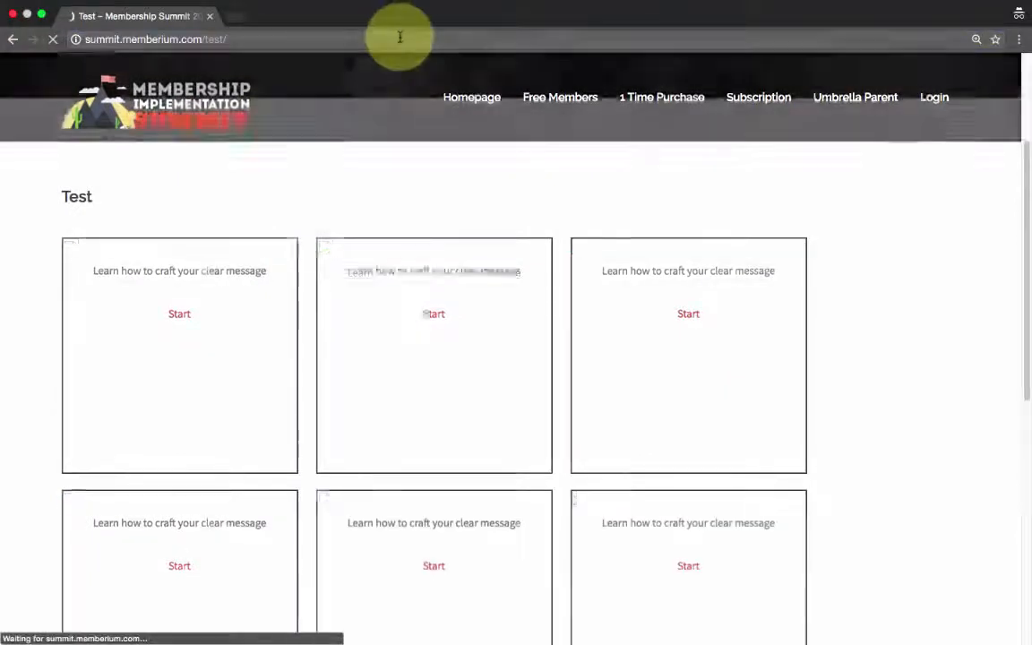
scroll(516, 255, down, 2)
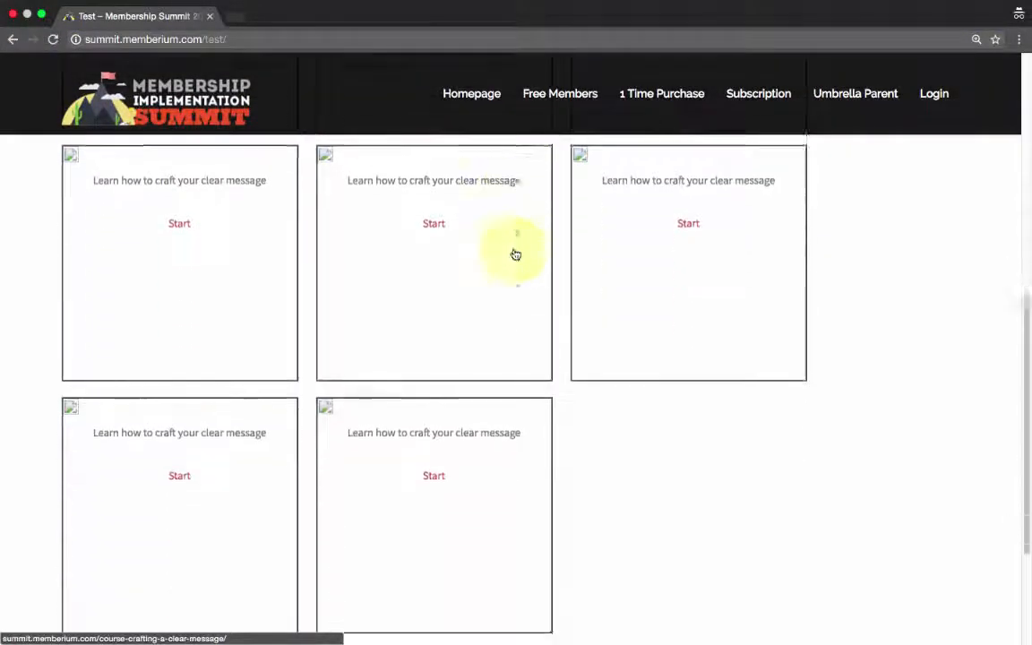
scroll(562, 356, up, 5)
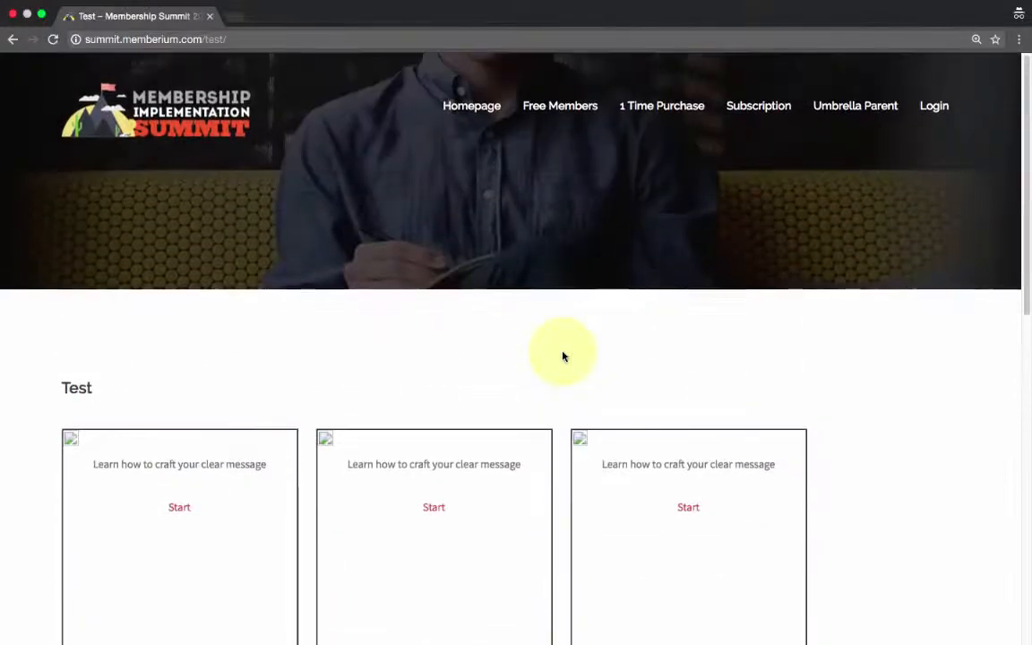
Step: In the Test page editor, change the second [membc_courseblock] shortcode's desc attribute to "Selling Your Business"
key(ctrl+Left)
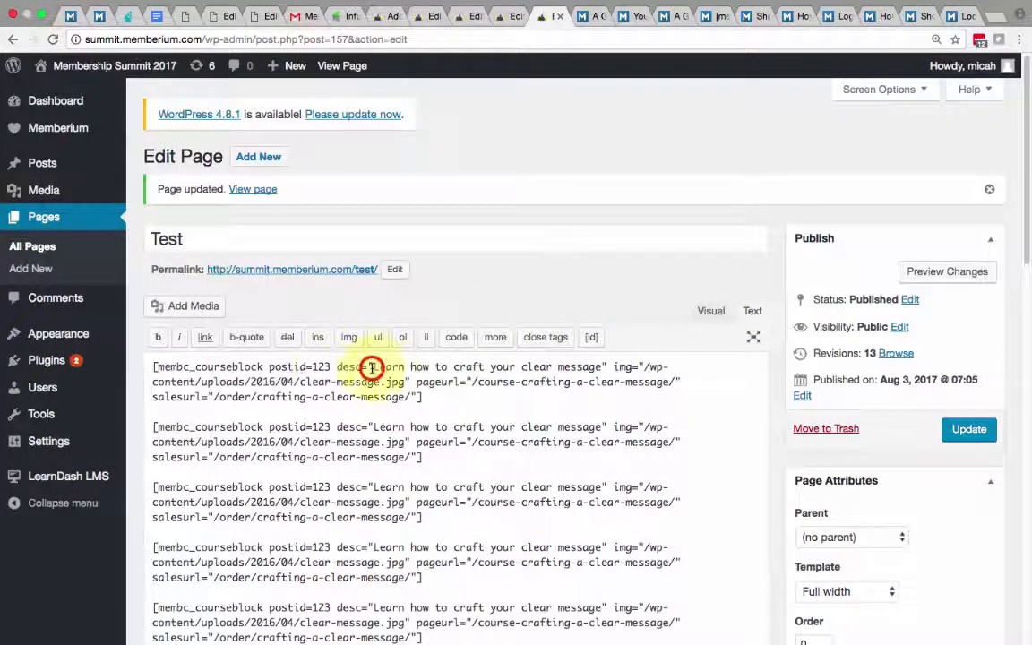
click(371, 367)
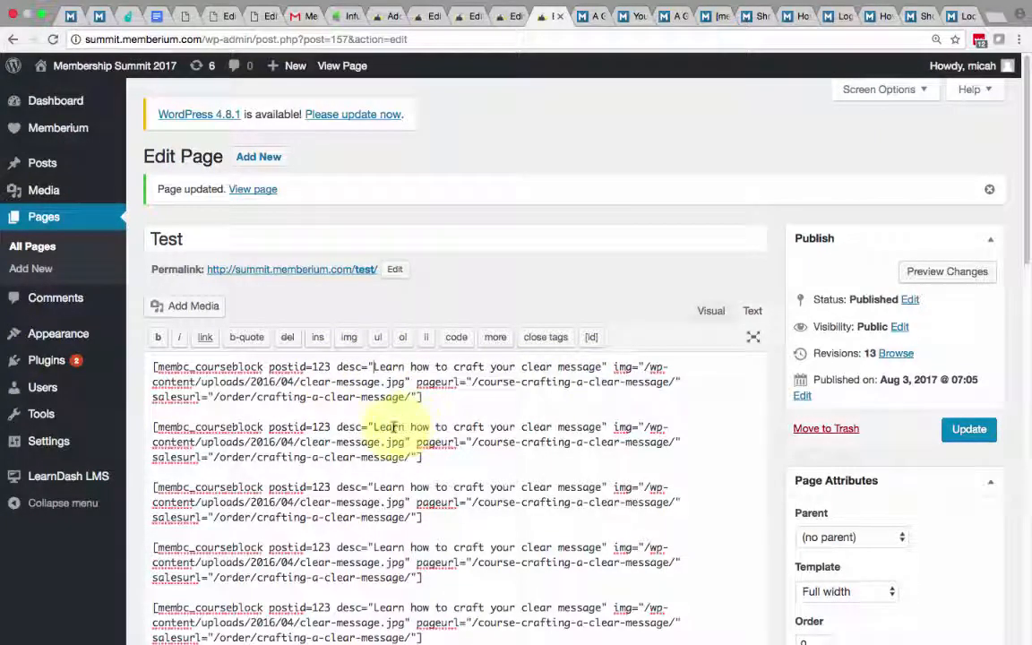
drag(374, 426, 608, 427)
text(Selling Your )
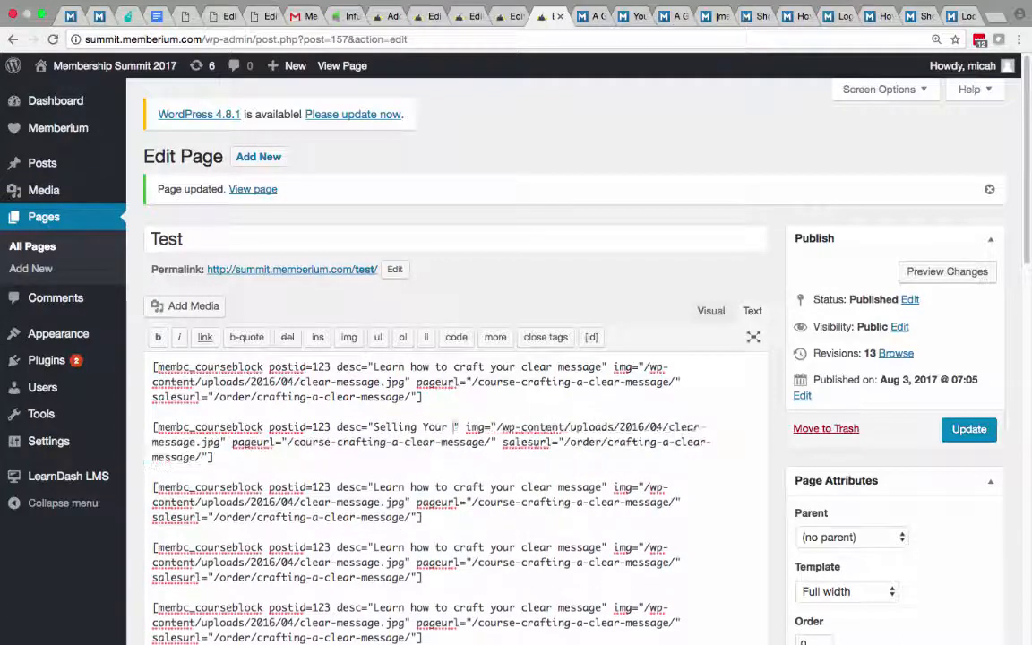
text(Business)
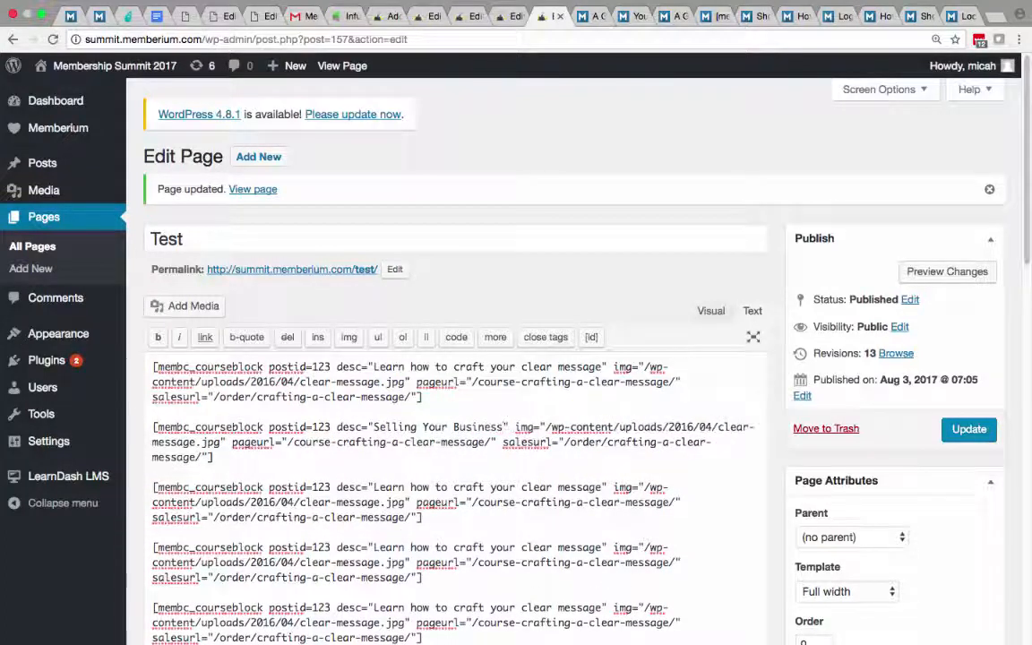
Step: Examine the img, pageurl and salesurl attribute values in the second [membc_courseblock] shortcode on the Test page
click(546, 427)
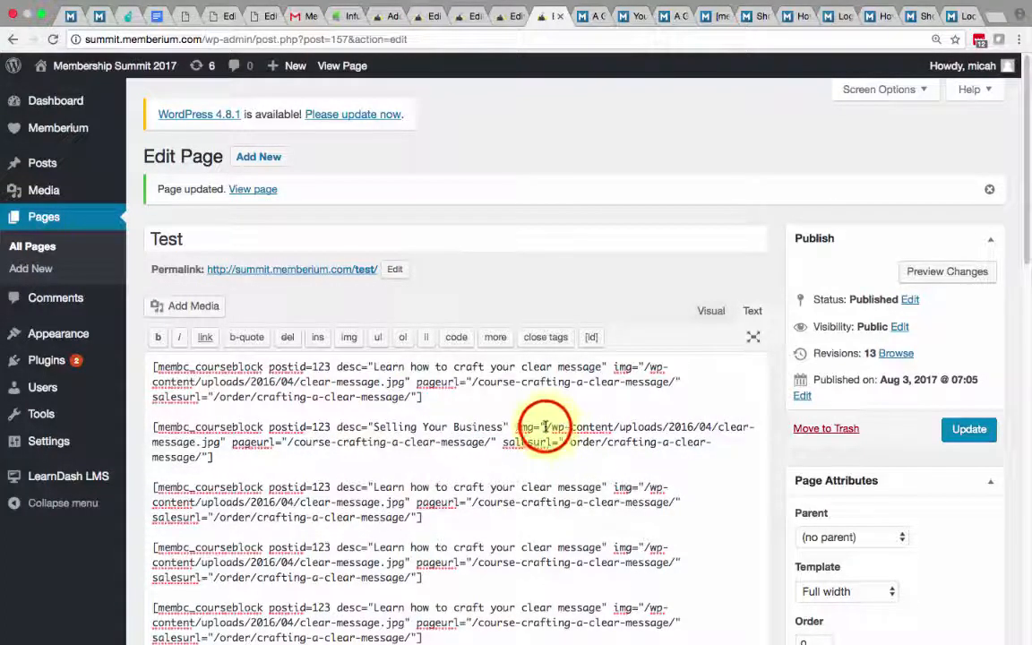
shift+click(221, 443)
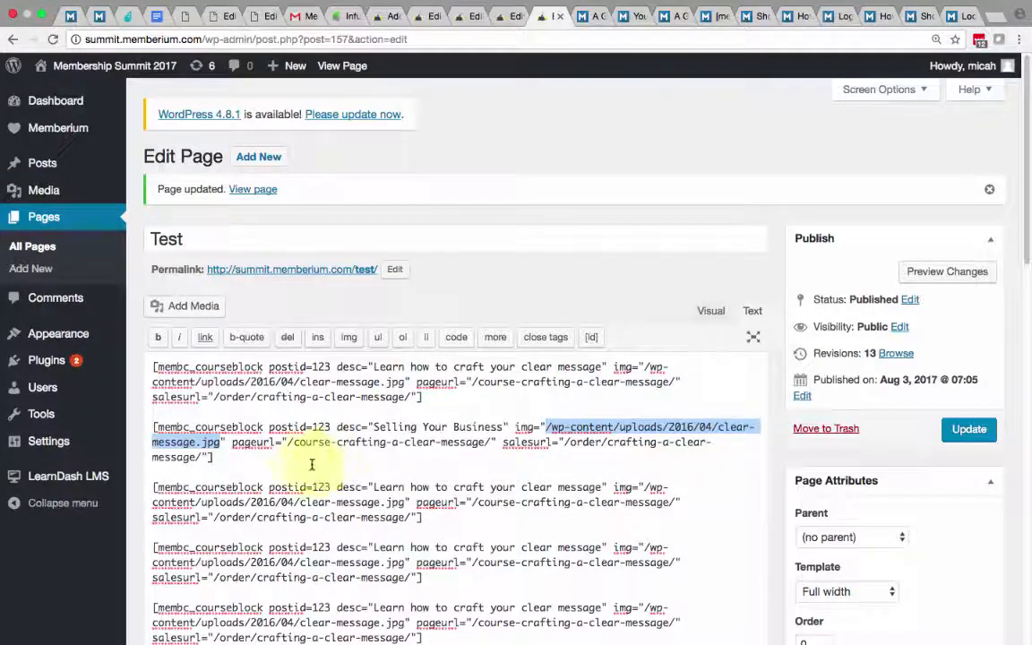
drag(289, 442, 481, 445)
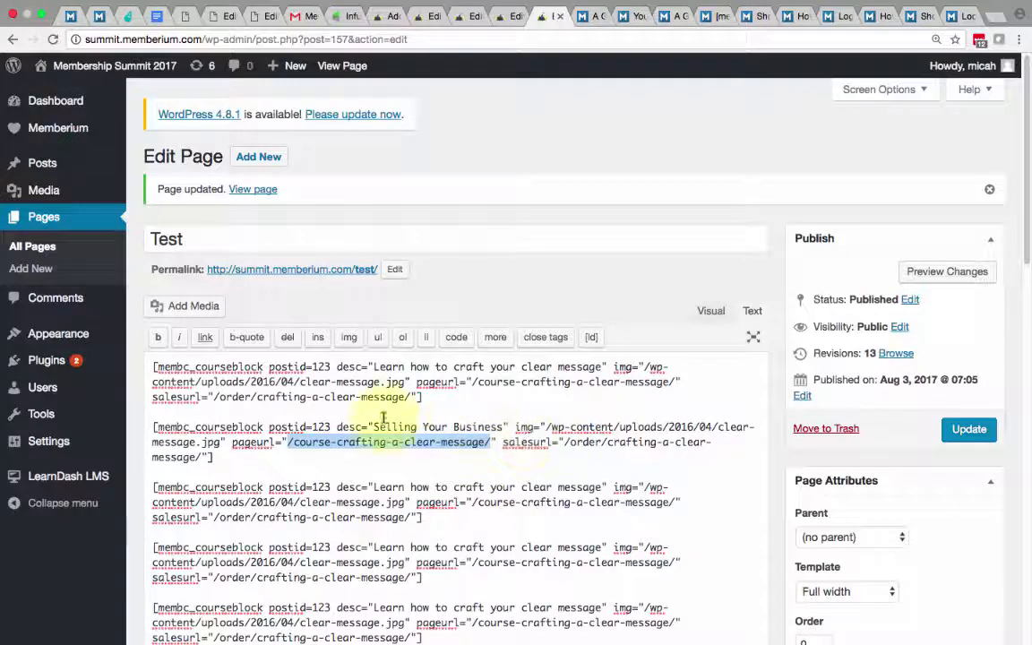
click(562, 443)
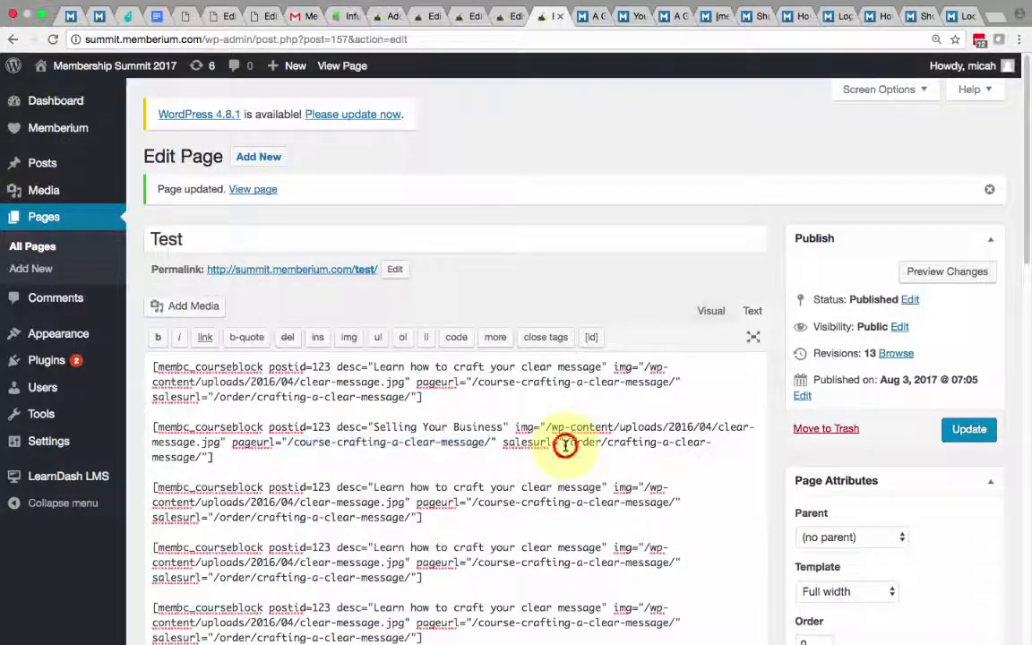
click(199, 457)
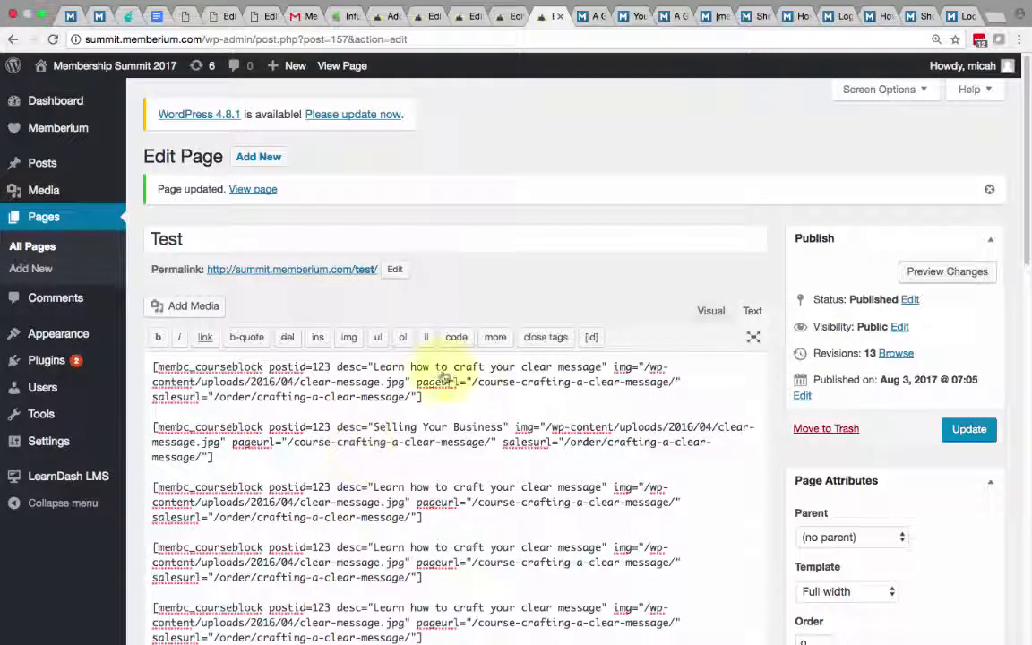
Step: Review the MenuBlock custom shortcode's full template code and compare it with the [membc_courseblock] shortcodes in the Test page's content
click(504, 16)
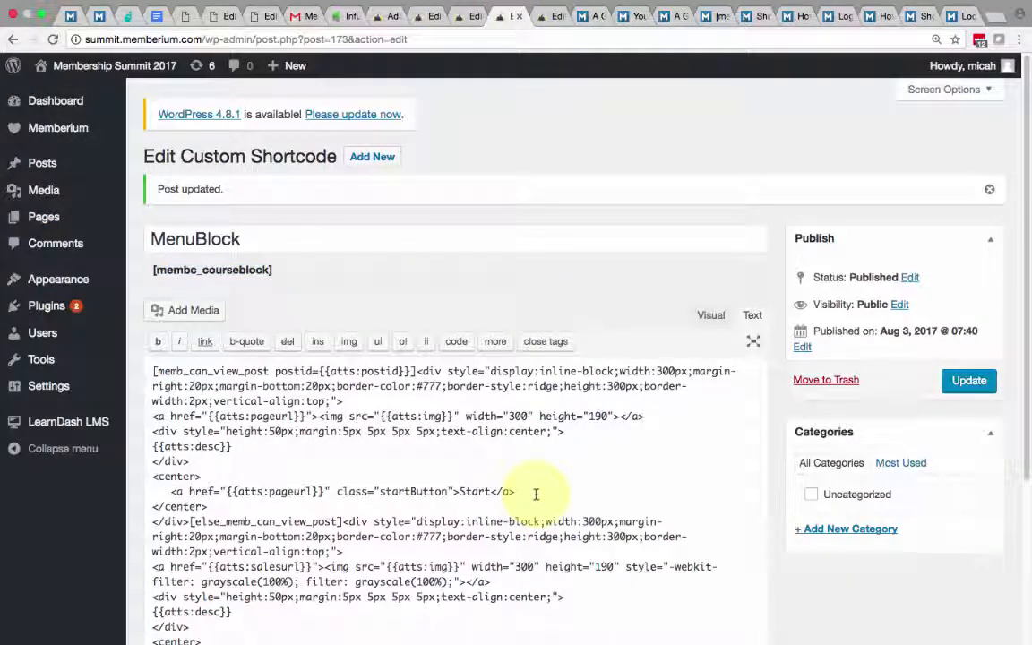
scroll(535, 494, down, 3)
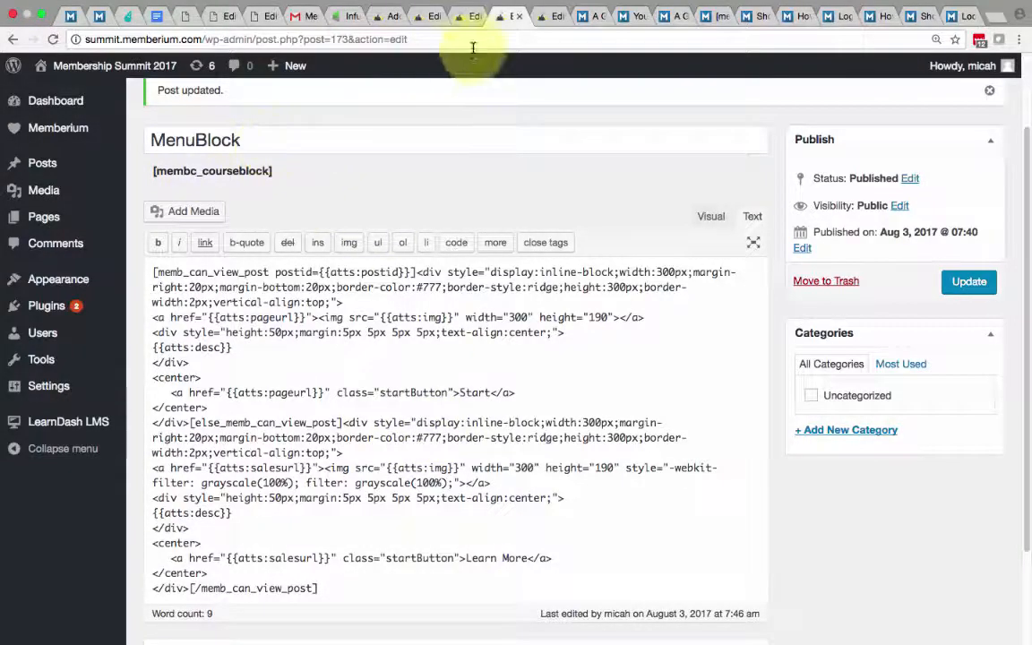
click(545, 17)
scroll(215, 434, down, 1)
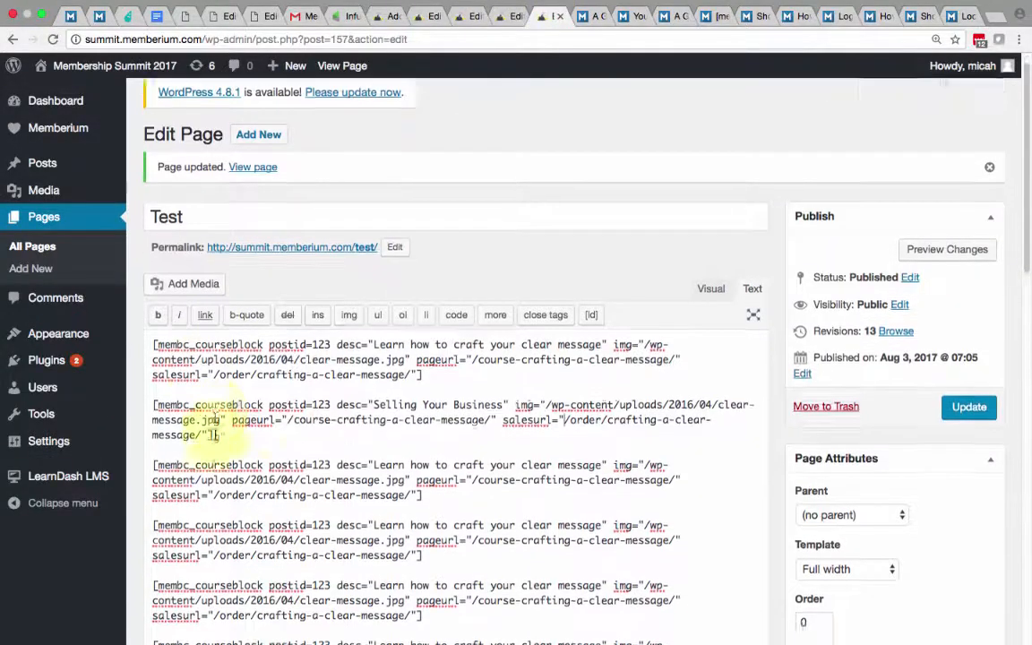
scroll(215, 435, down, 5)
scroll(311, 369, up, 6)
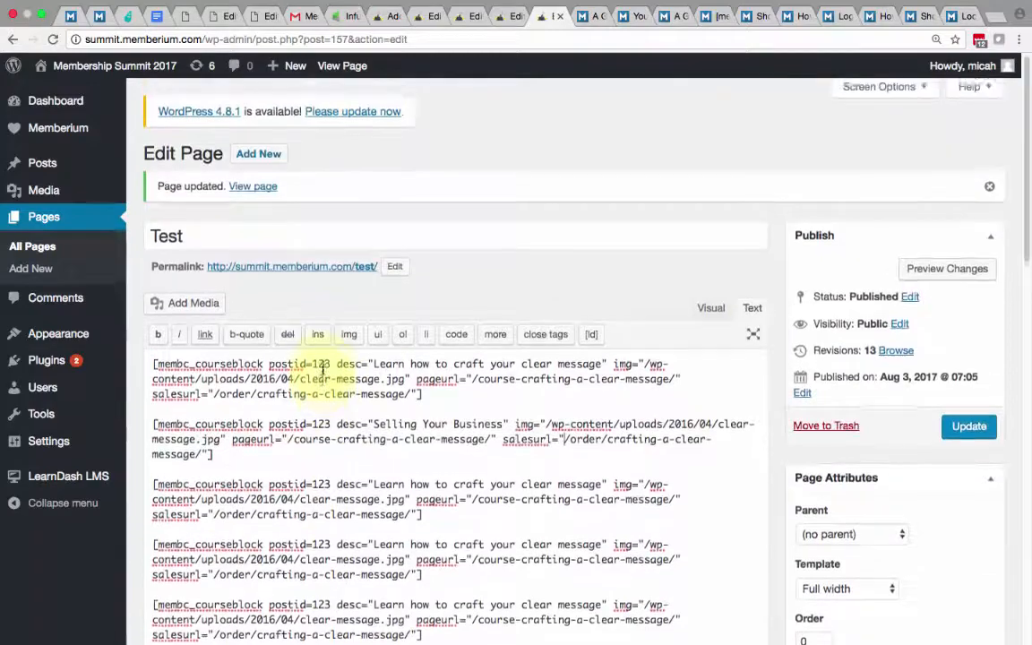
Step: Compare the {{atts:postid}} placeholder in the MenuBlock template with the postid value in the Test page's first [membc_courseblock] shortcode
click(505, 22)
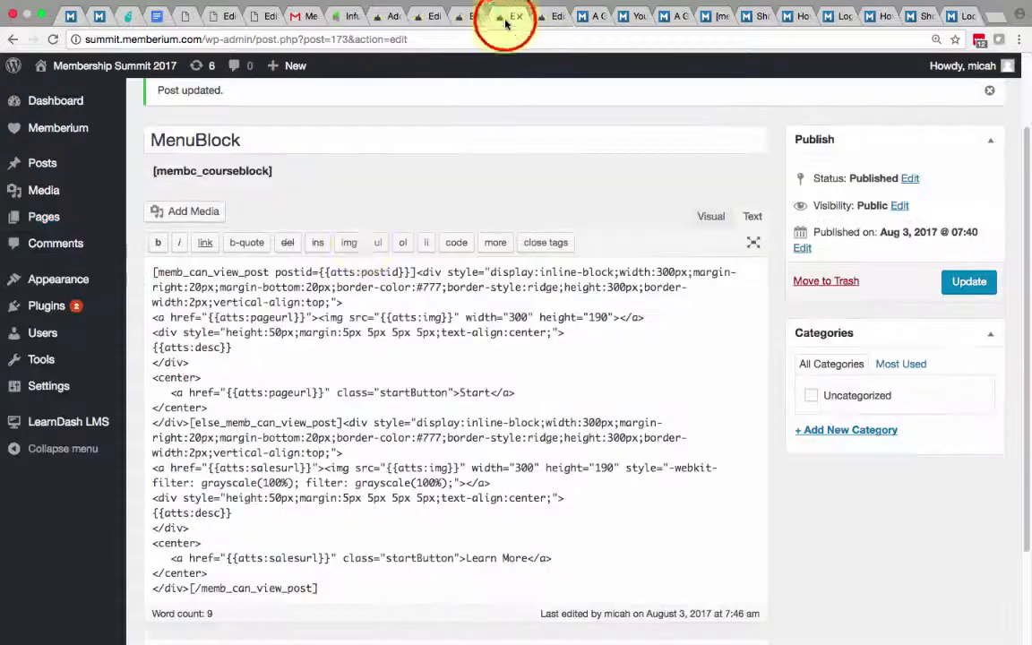
key(ctrl+Right)
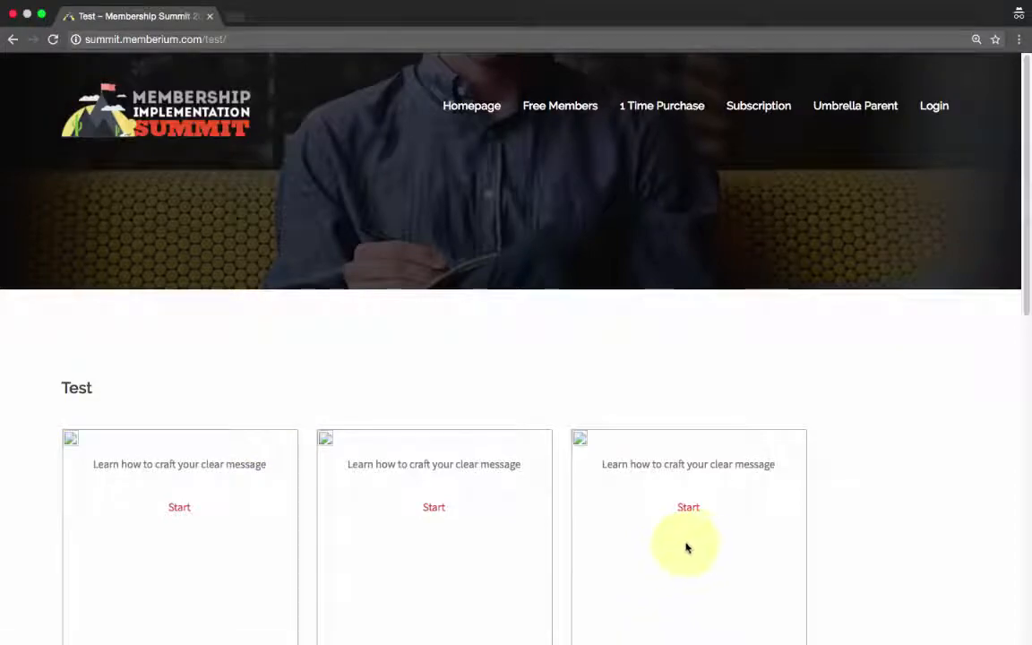
key(ctrl+Left)
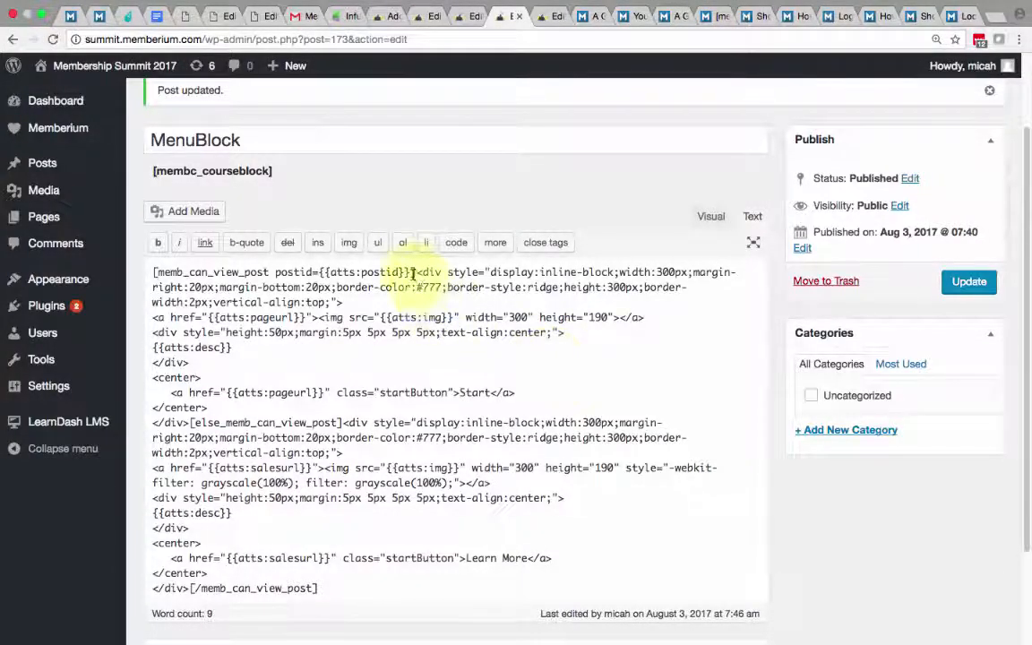
drag(412, 271, 344, 273)
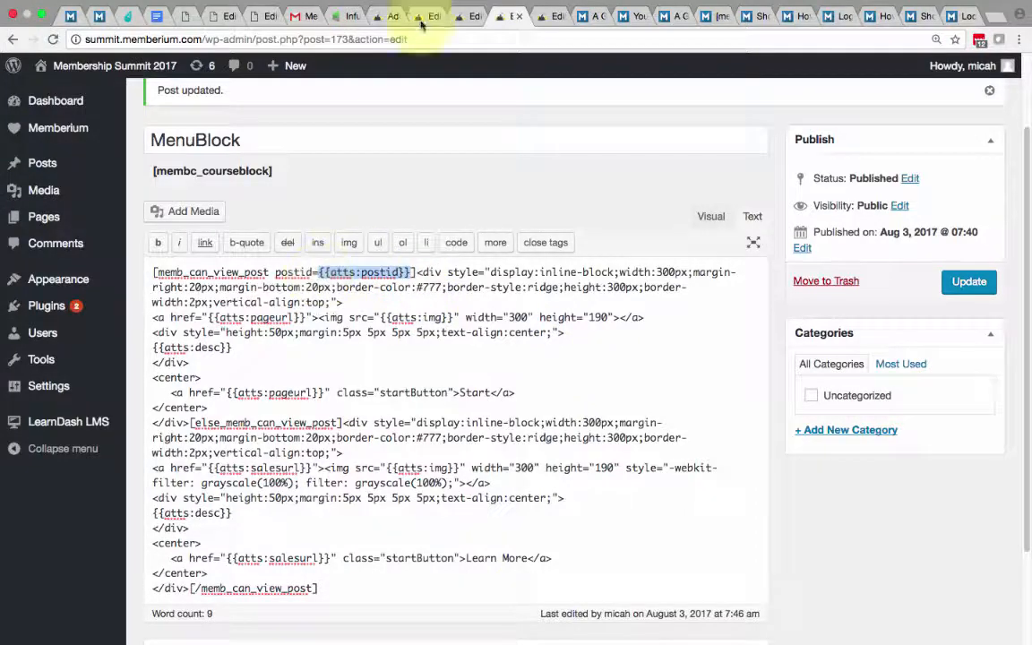
click(553, 16)
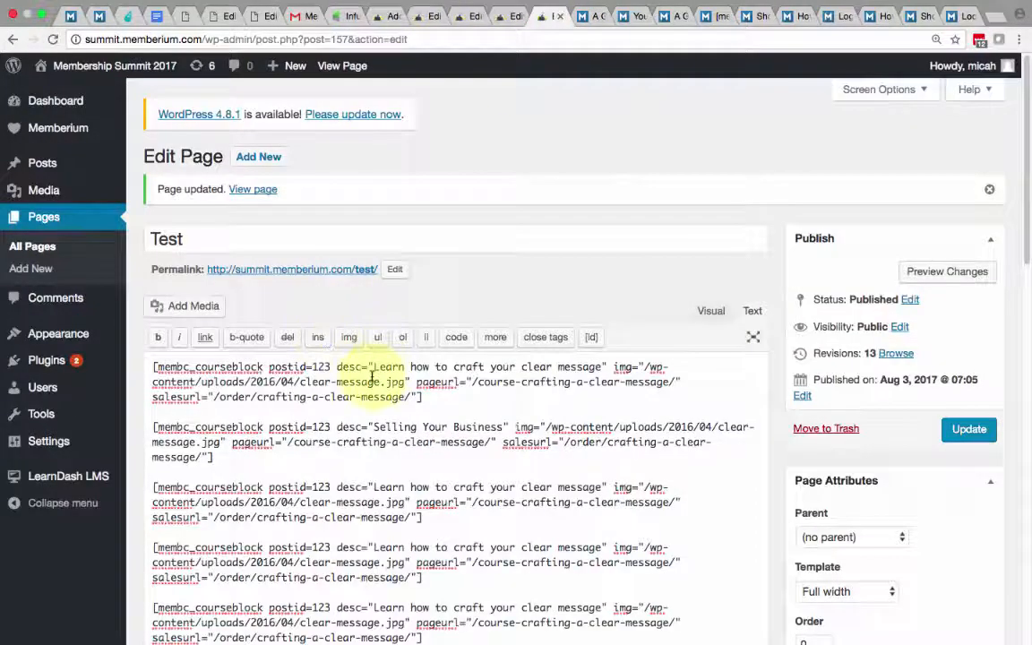
double_click(321, 367)
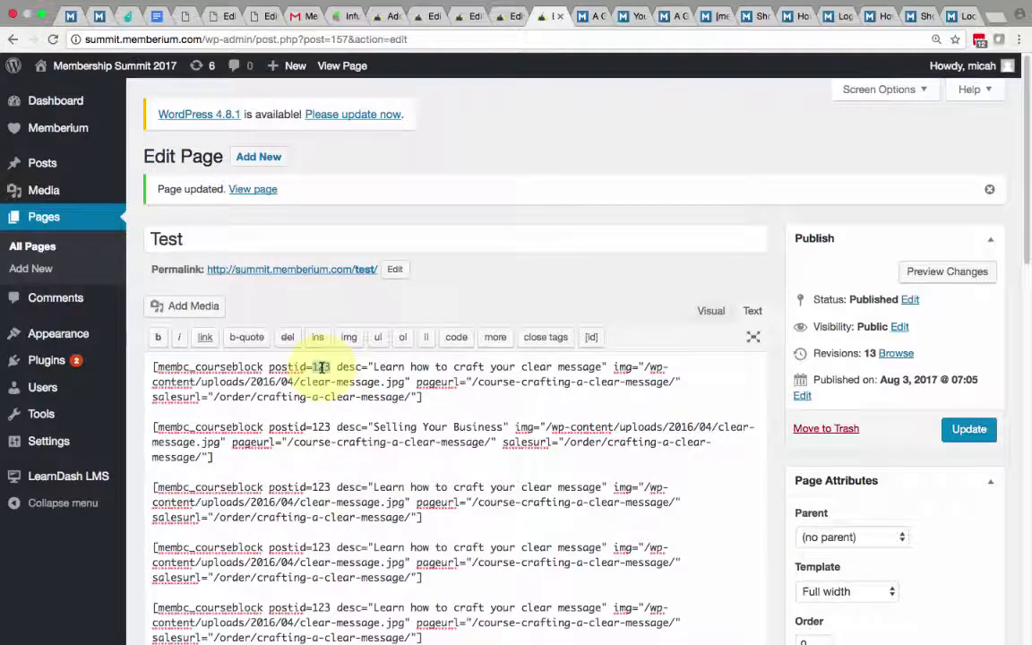
Step: Examine the postid, pageurl, img, desc and salesurl placeholders in both the access and no-access sections of the MenuBlock template
click(516, 17)
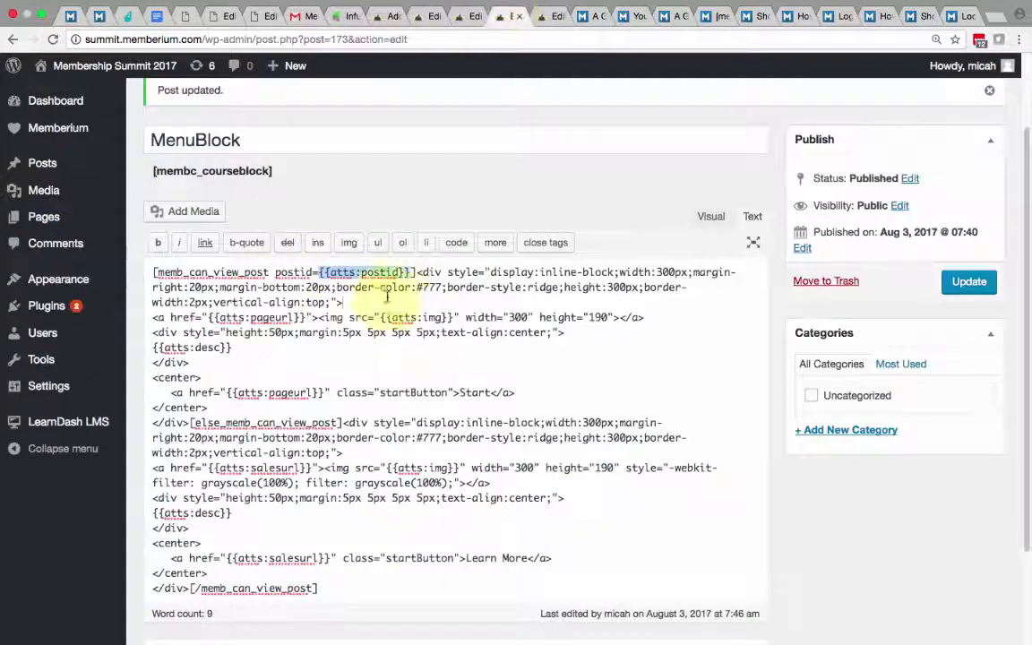
drag(320, 272, 412, 272)
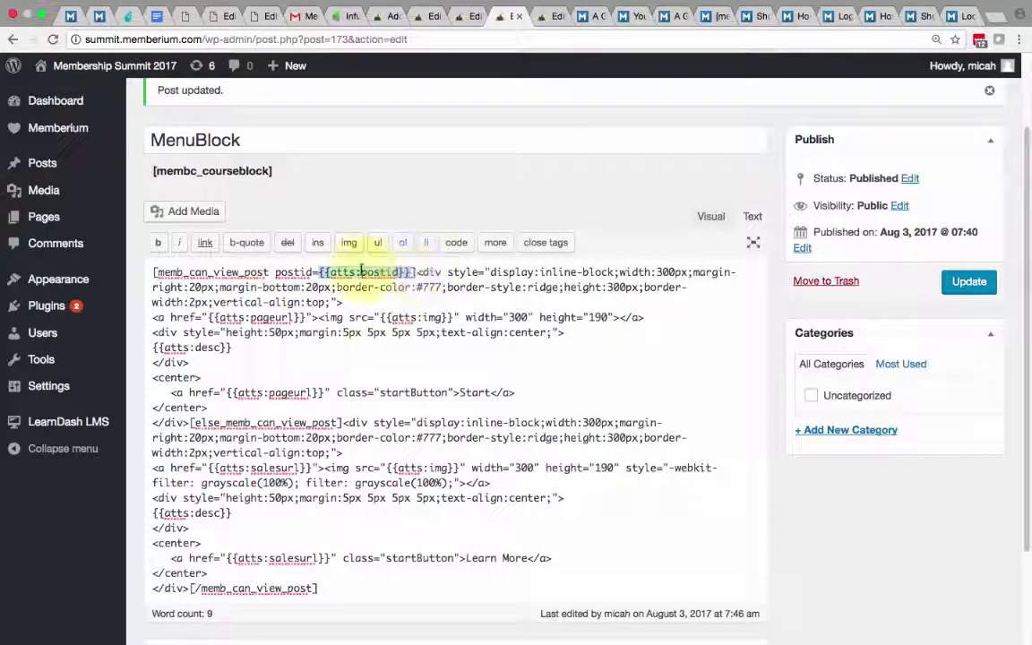
drag(305, 317, 208, 317)
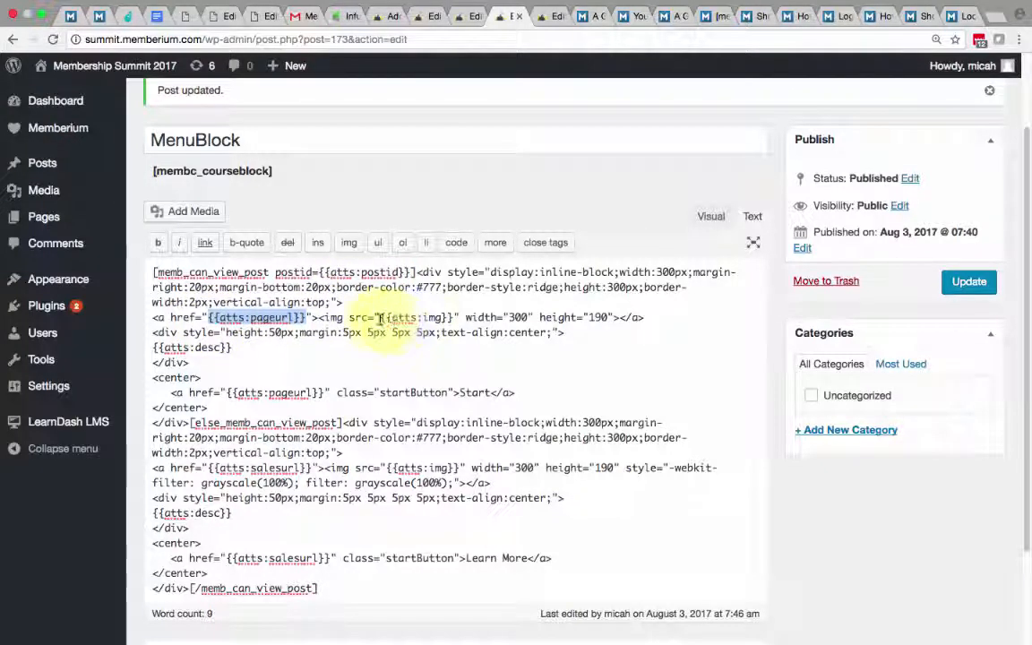
drag(380, 318, 453, 318)
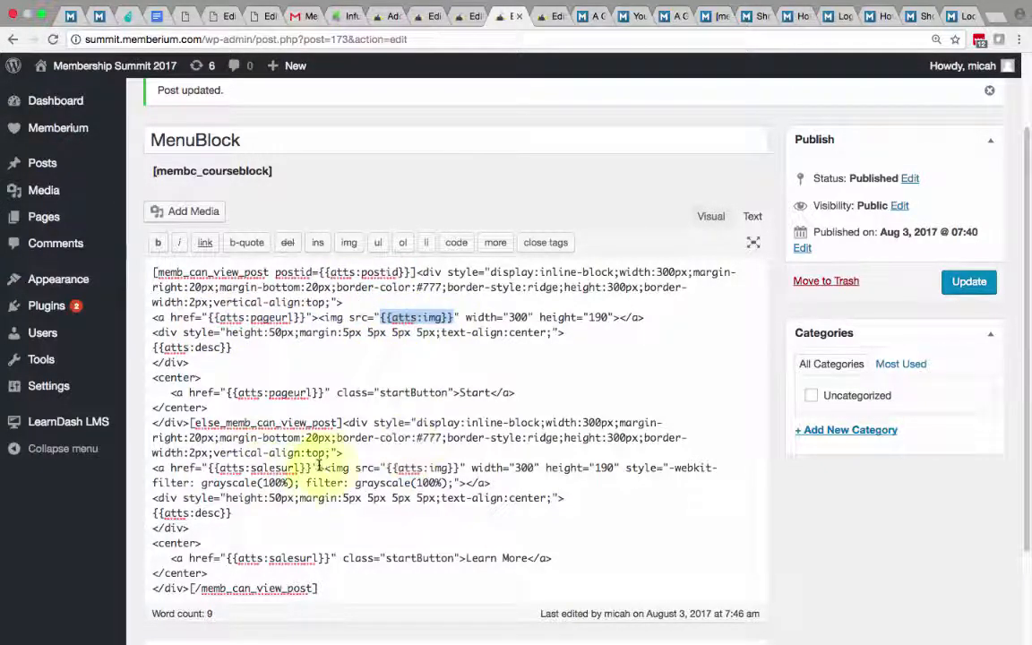
drag(388, 470, 456, 467)
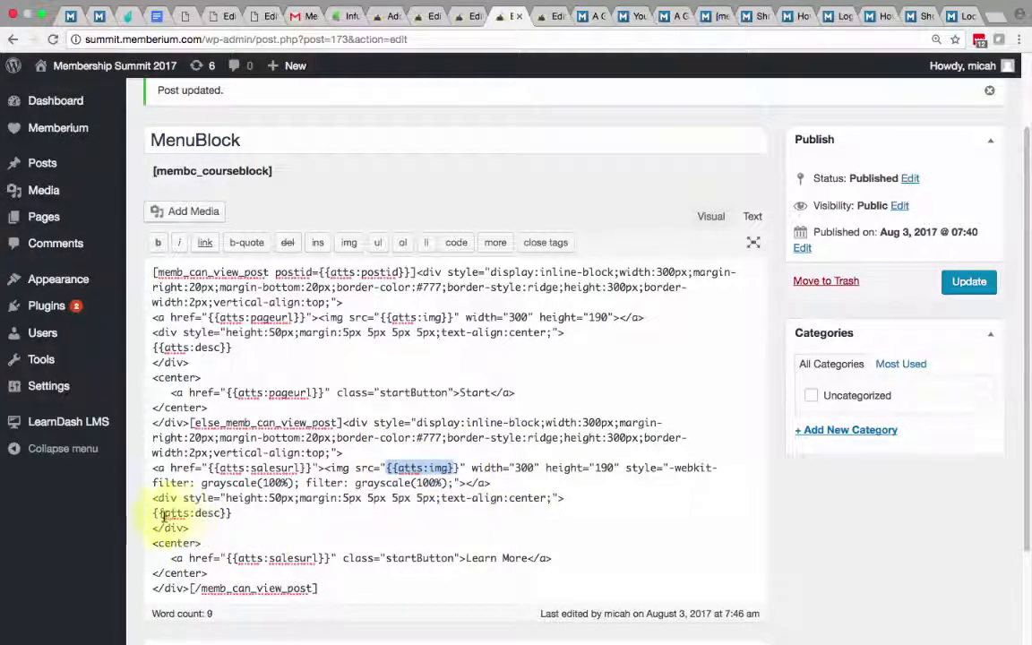
drag(151, 513, 234, 513)
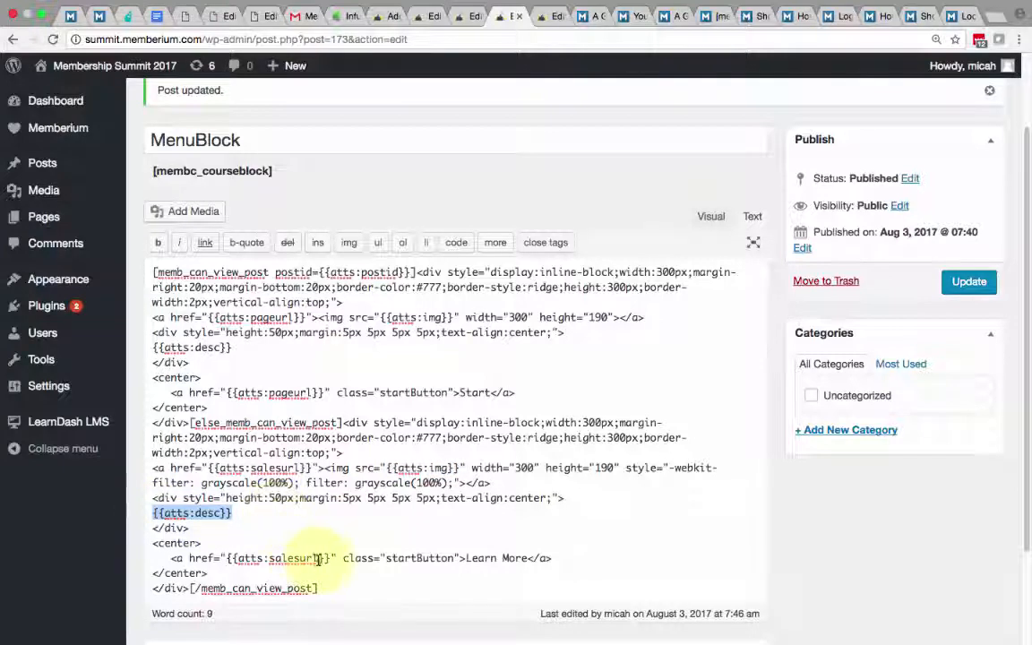
drag(328, 558, 224, 558)
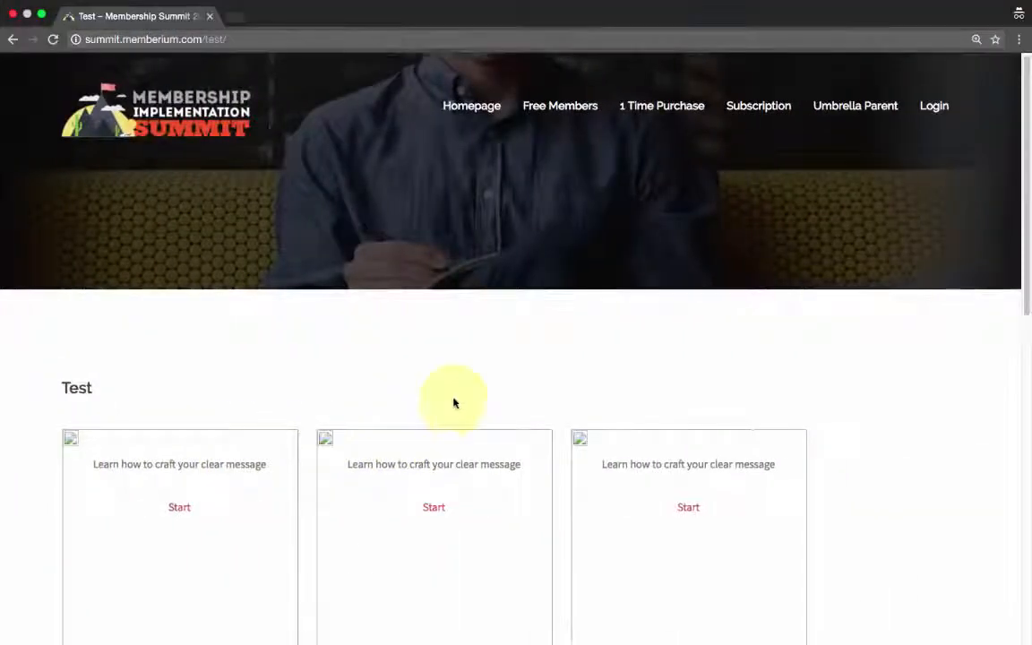
Step: Look over the grid of course blocks on the live Test page
scroll(454, 403, down, 5)
scroll(453, 403, up, 3)
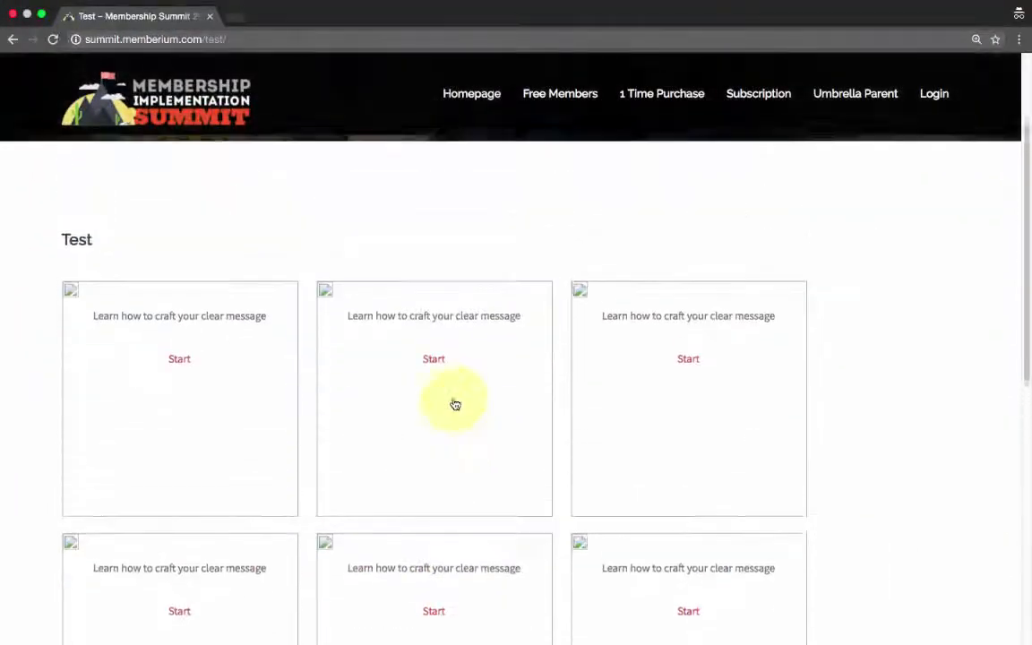